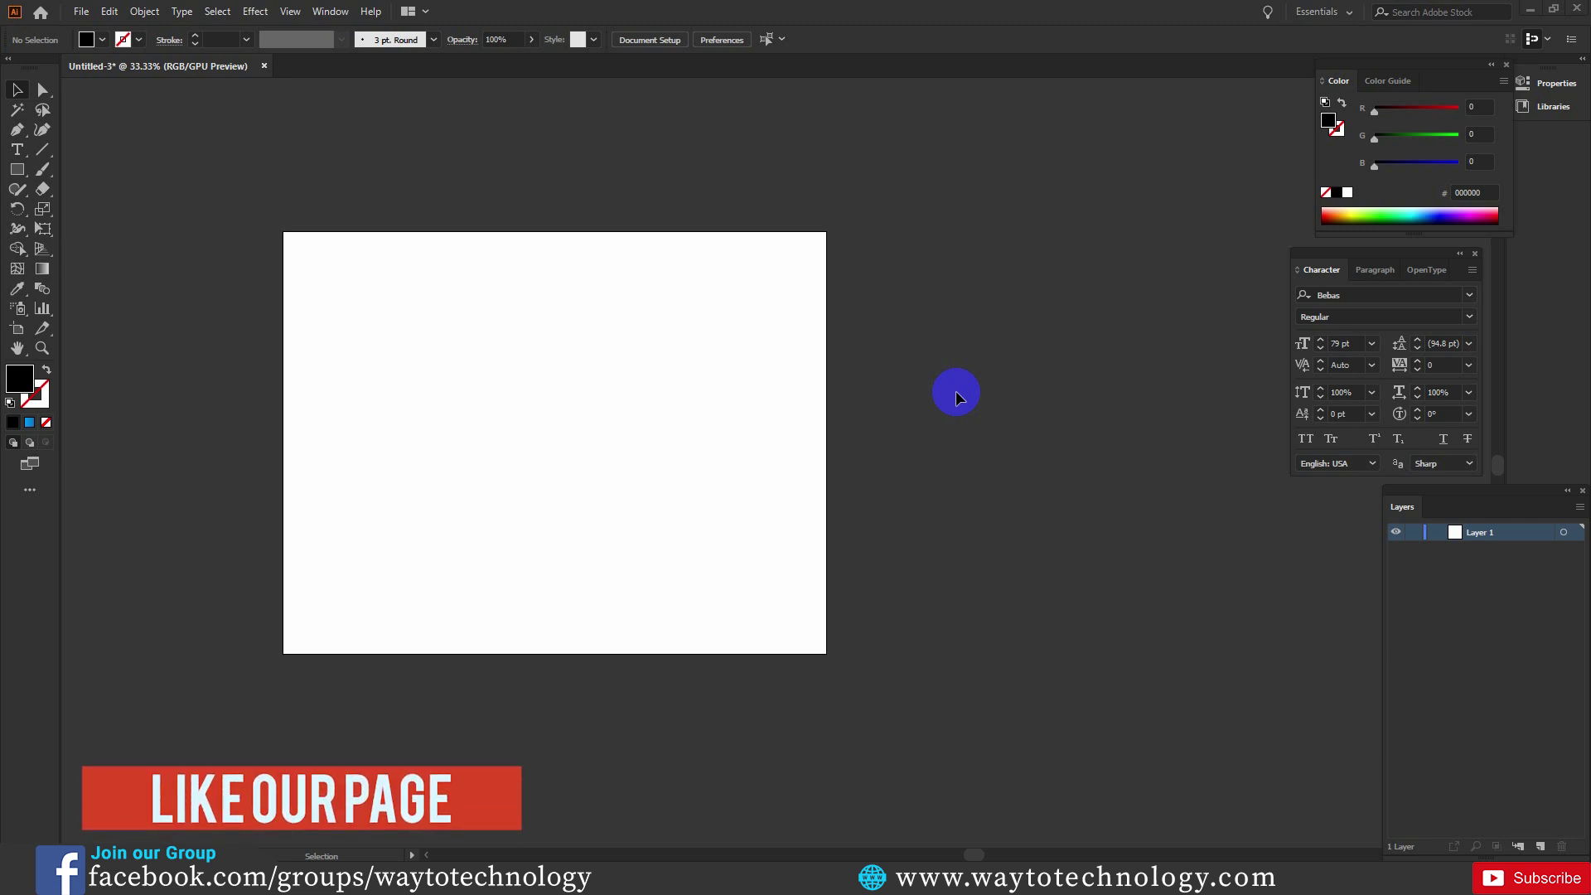
- Switch to Firefox to bring up the paused Appearance panel tips video on YouTube
left_click(614, 879)
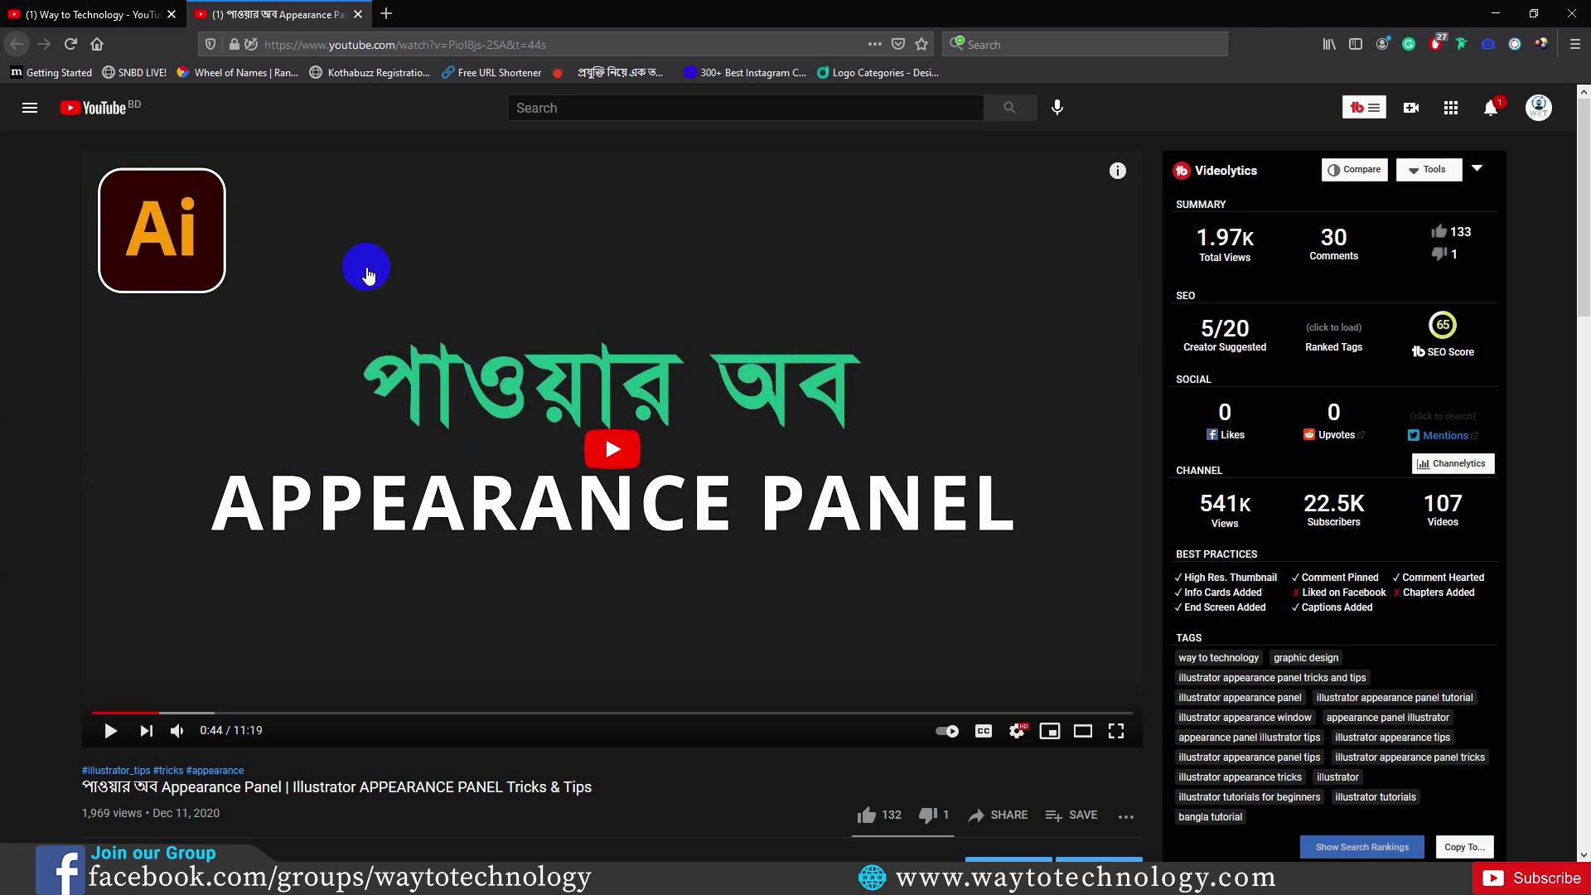
- Go back to the channel's Videos page and scroll through its uploads
key("alt+Left")
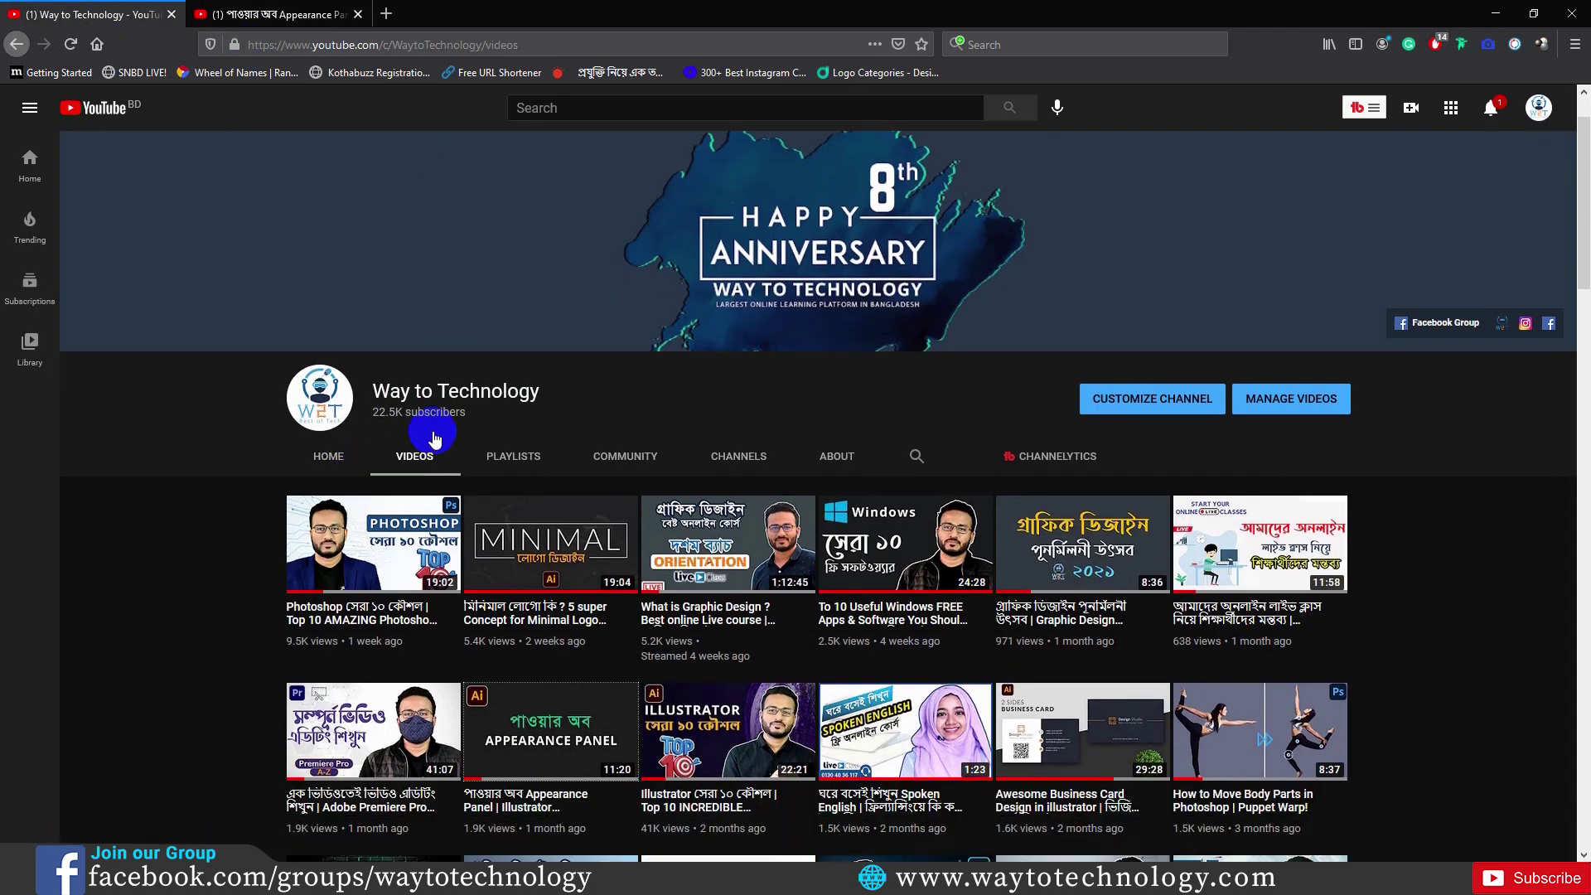
scroll(435, 439, "down", 2)
scroll(466, 475, "down", 2)
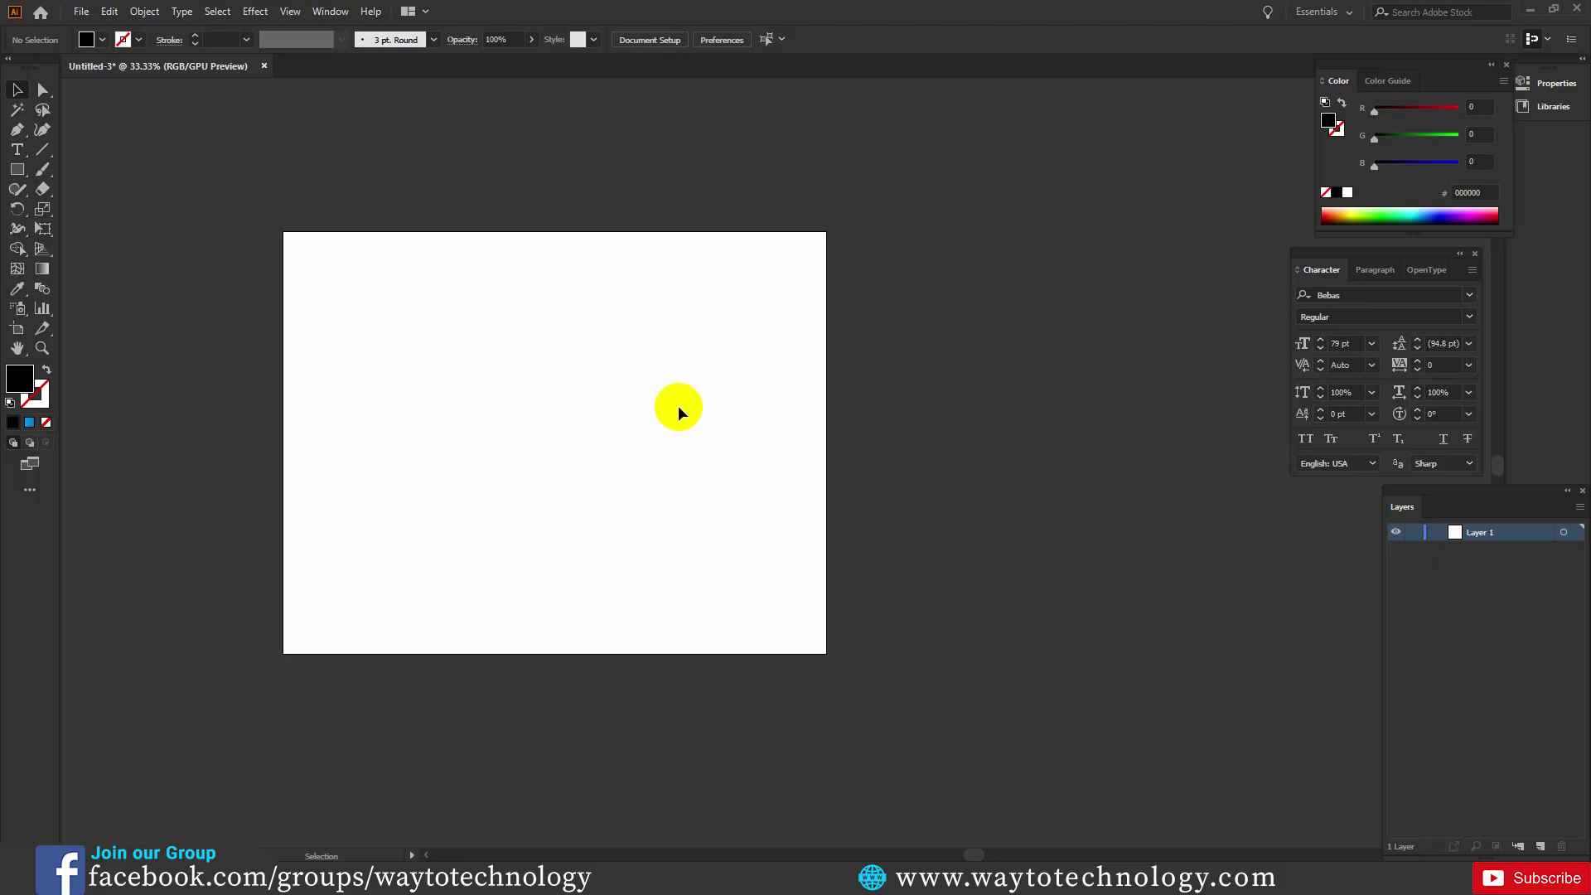
- Draw a rectangle covering the whole 1390×1080 px artboard
left_click(17, 169)
left_click_drag(299, 233, 786, 641)
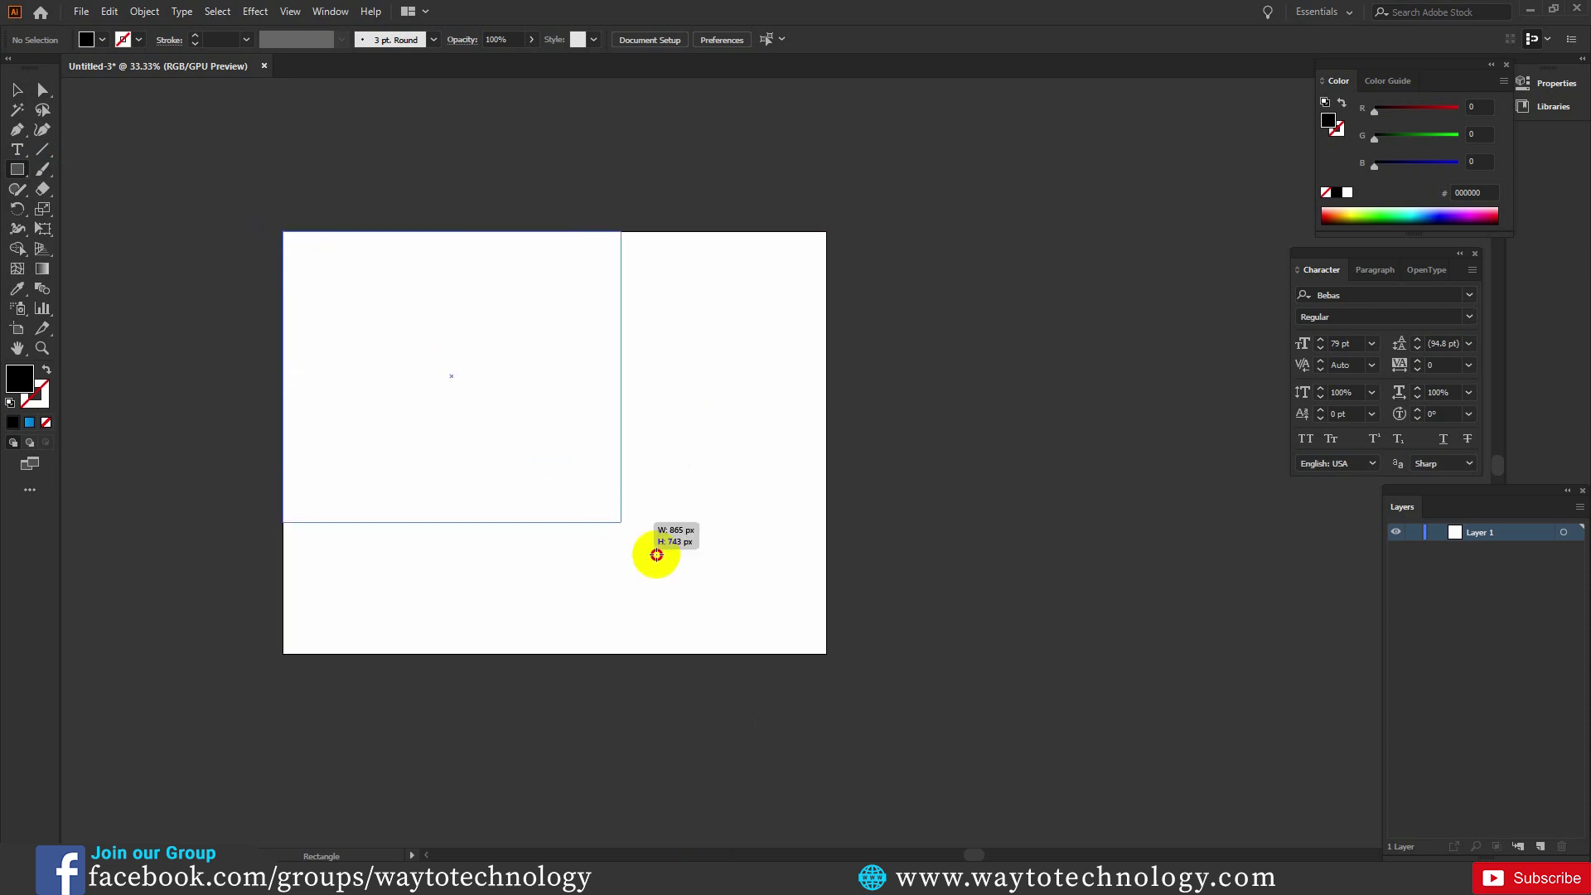
left_click_drag(787, 641, 827, 654)
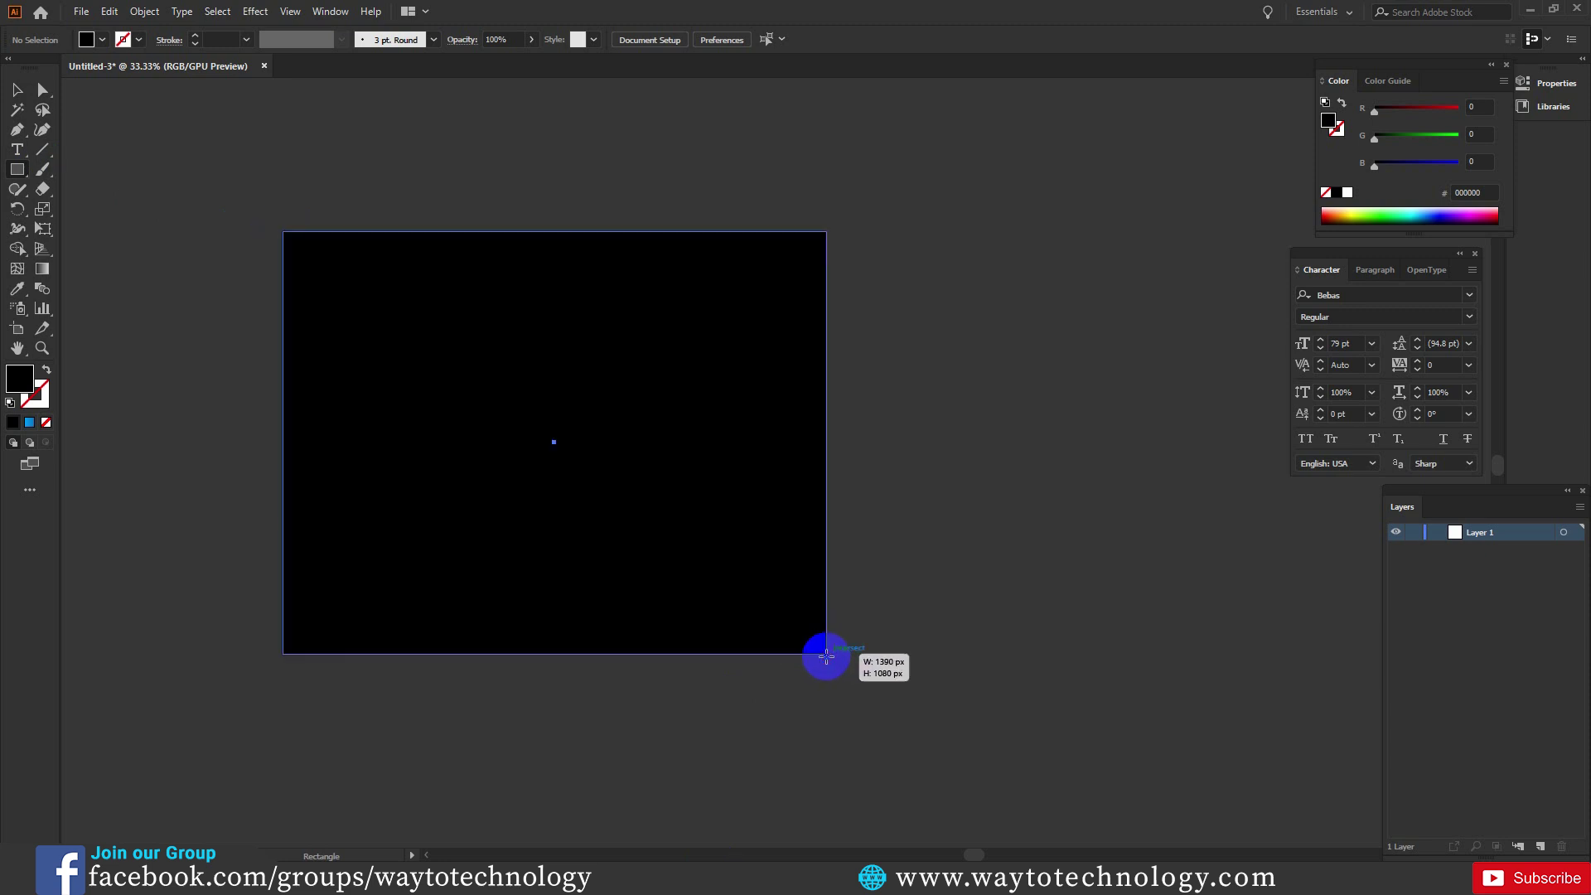
- Fill the rectangle with dark grey #494949 and deselect it
double_click(20, 379)
left_click_drag(881, 349, 795, 335)
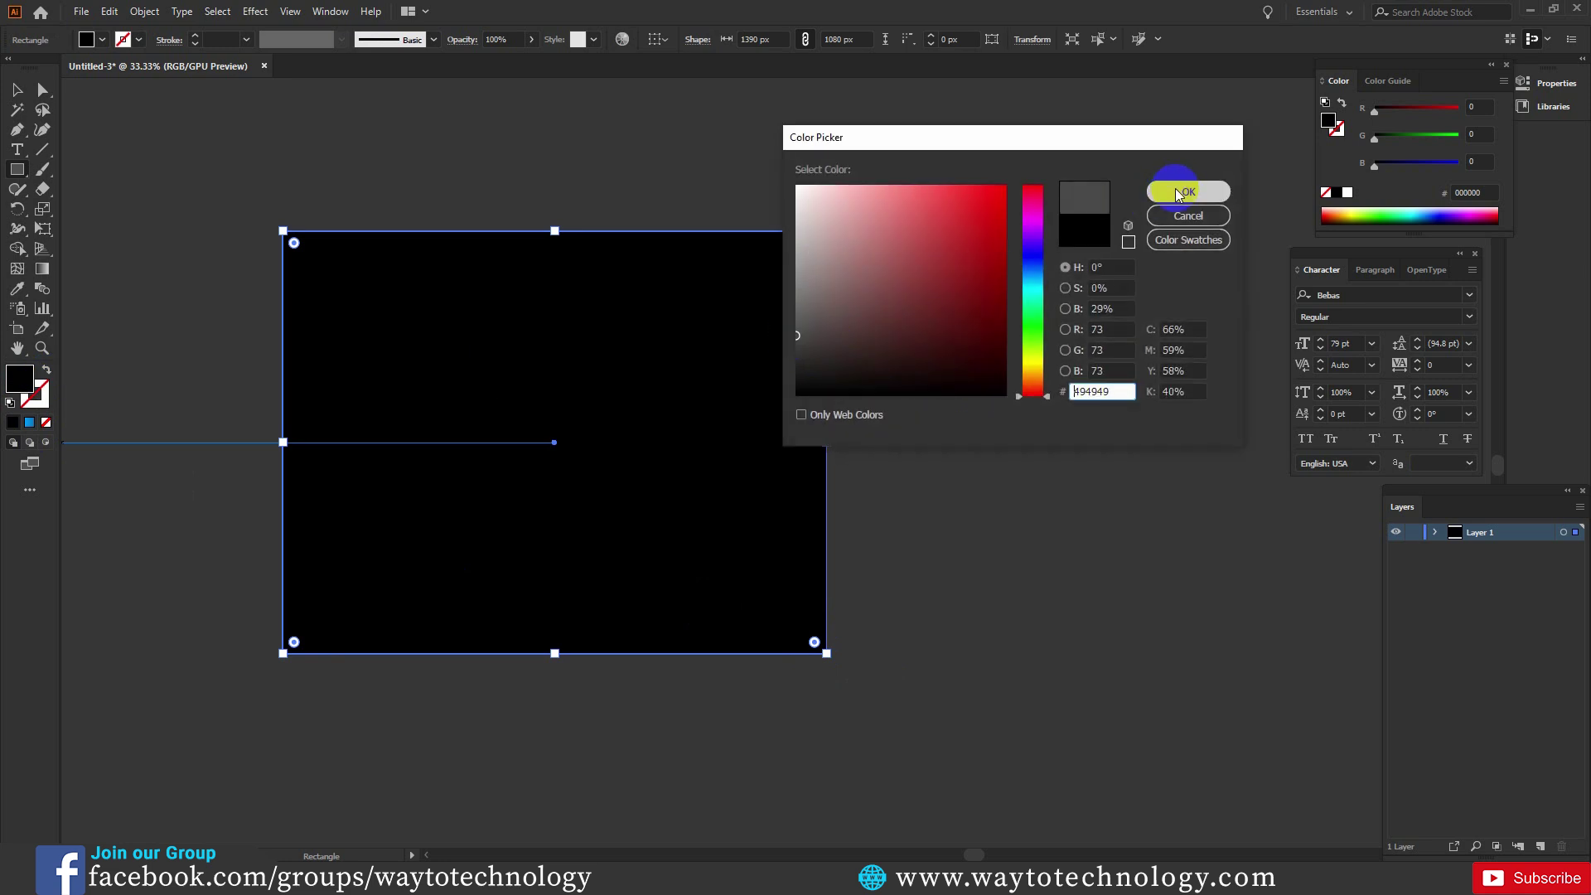
left_click(1174, 190)
key("v")
left_click(288, 112, "ctrl")
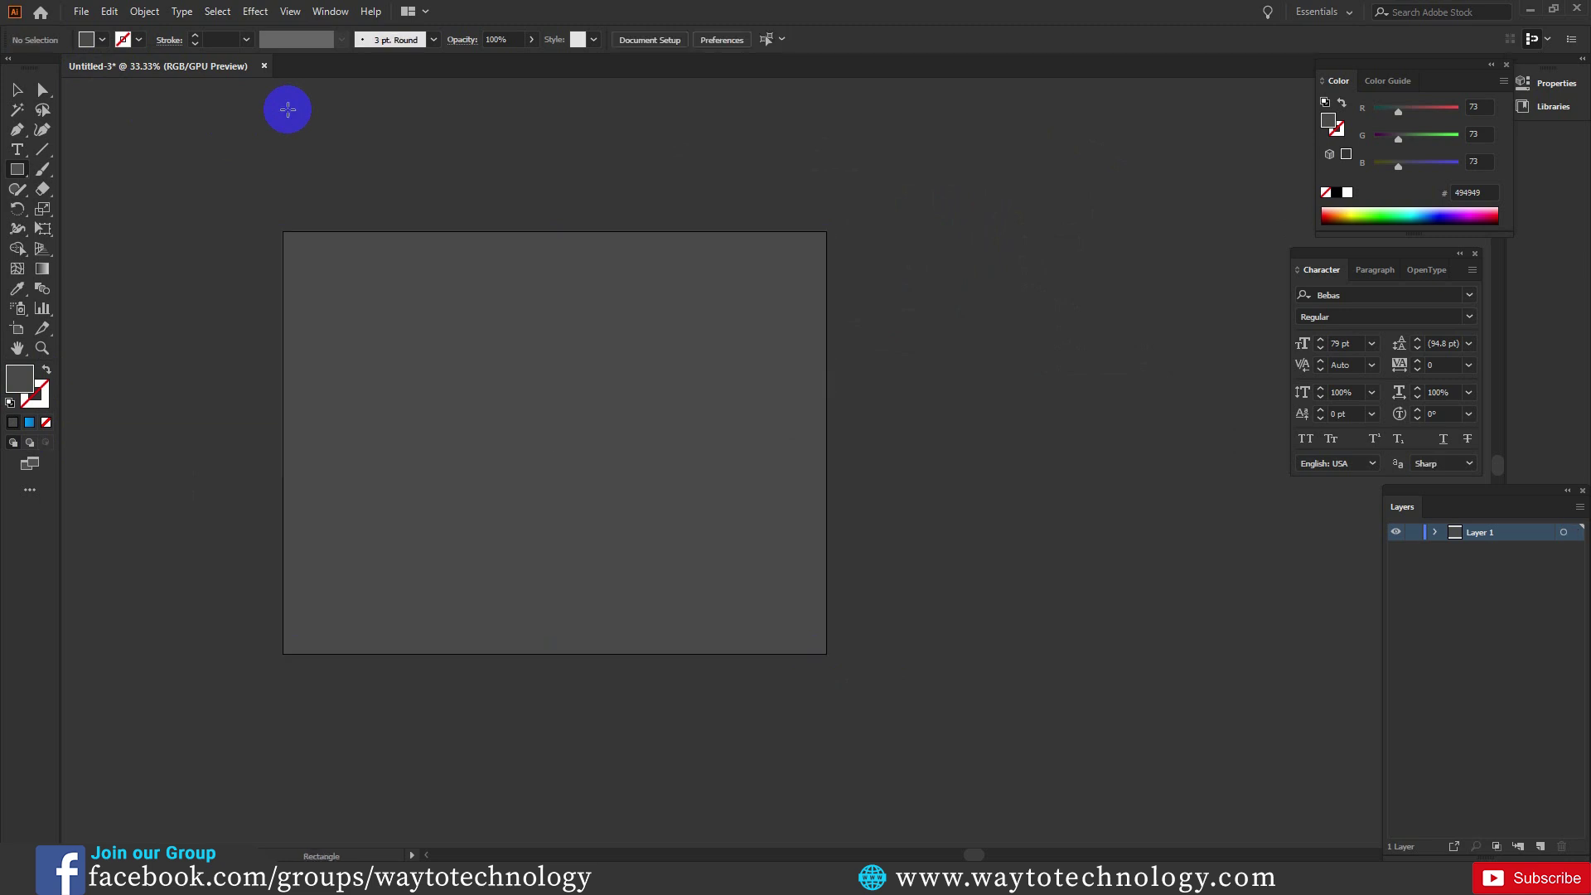
- Place a text object on the artboard reading ISOMETRIC
left_click(16, 150)
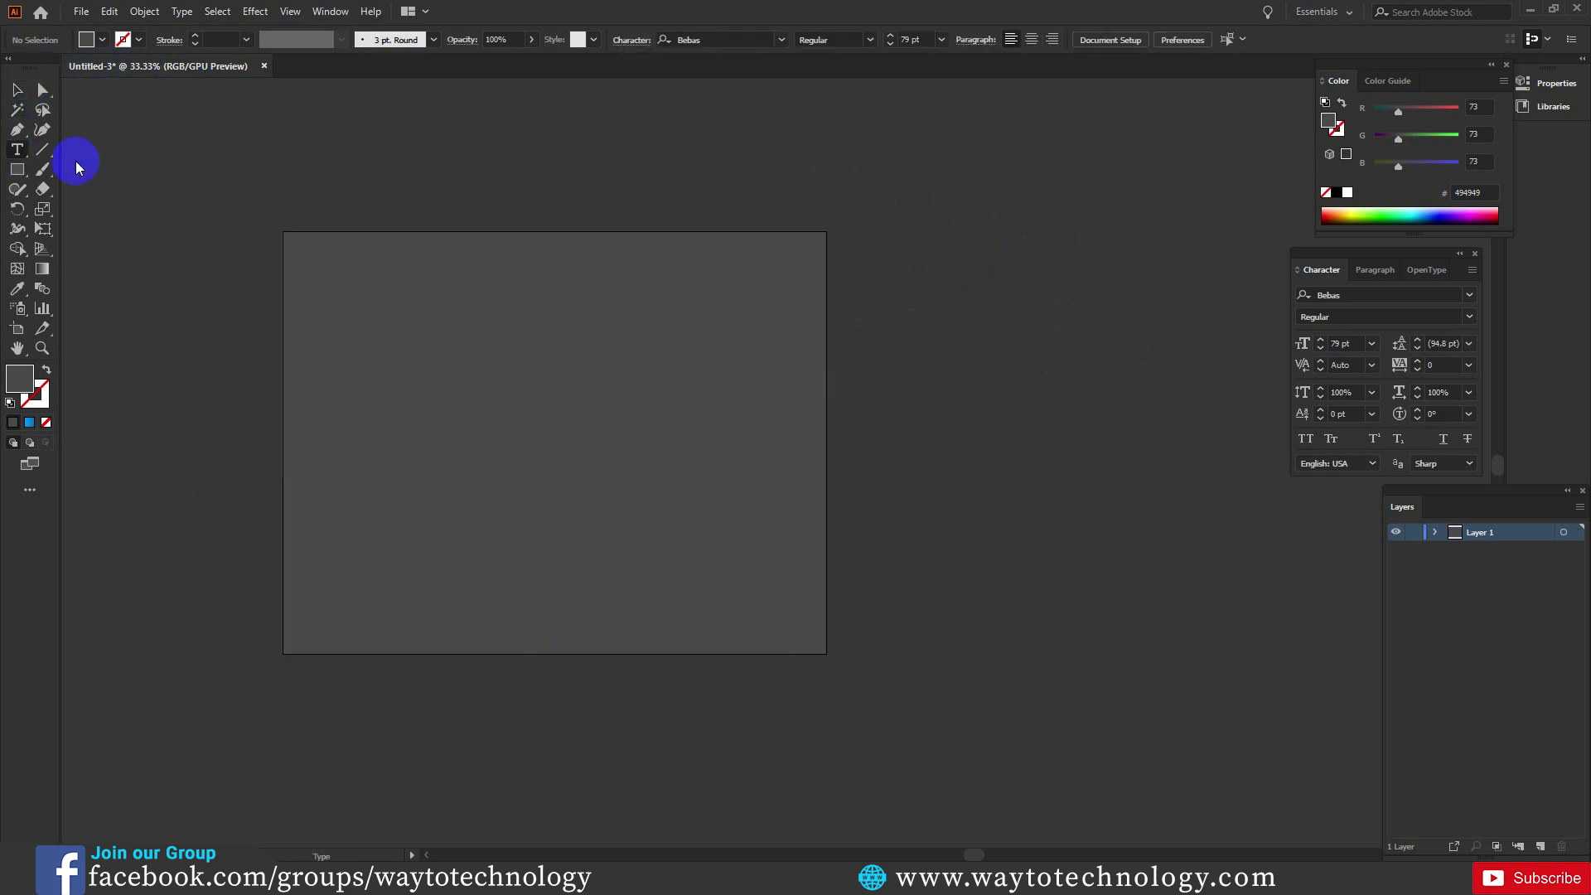
left_click(402, 388)
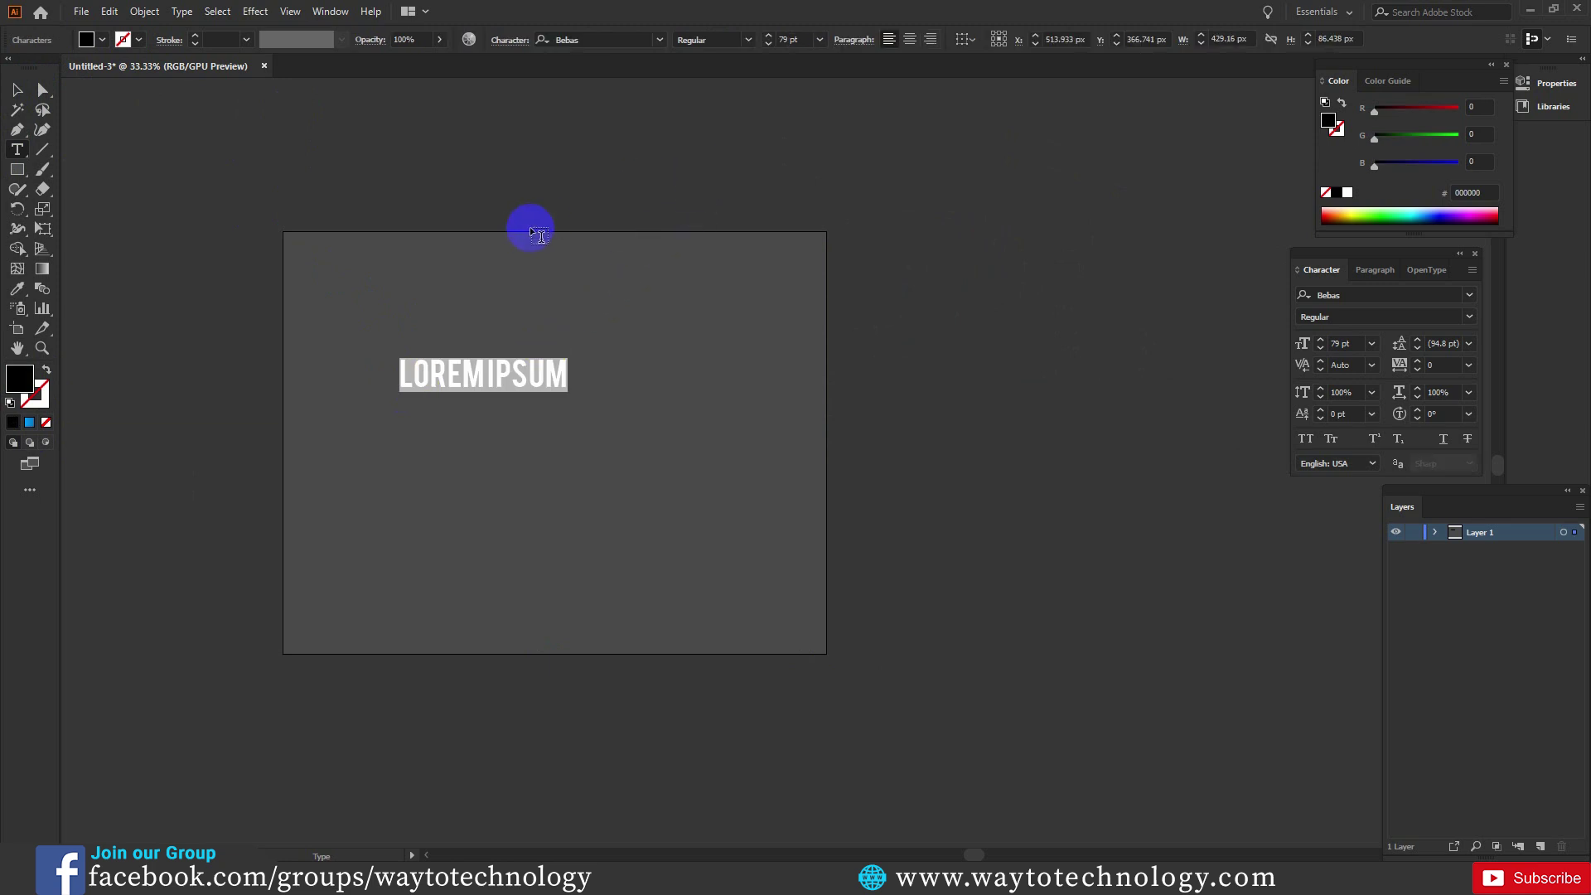
key("BackSpace")
type("ISOMETRIC")
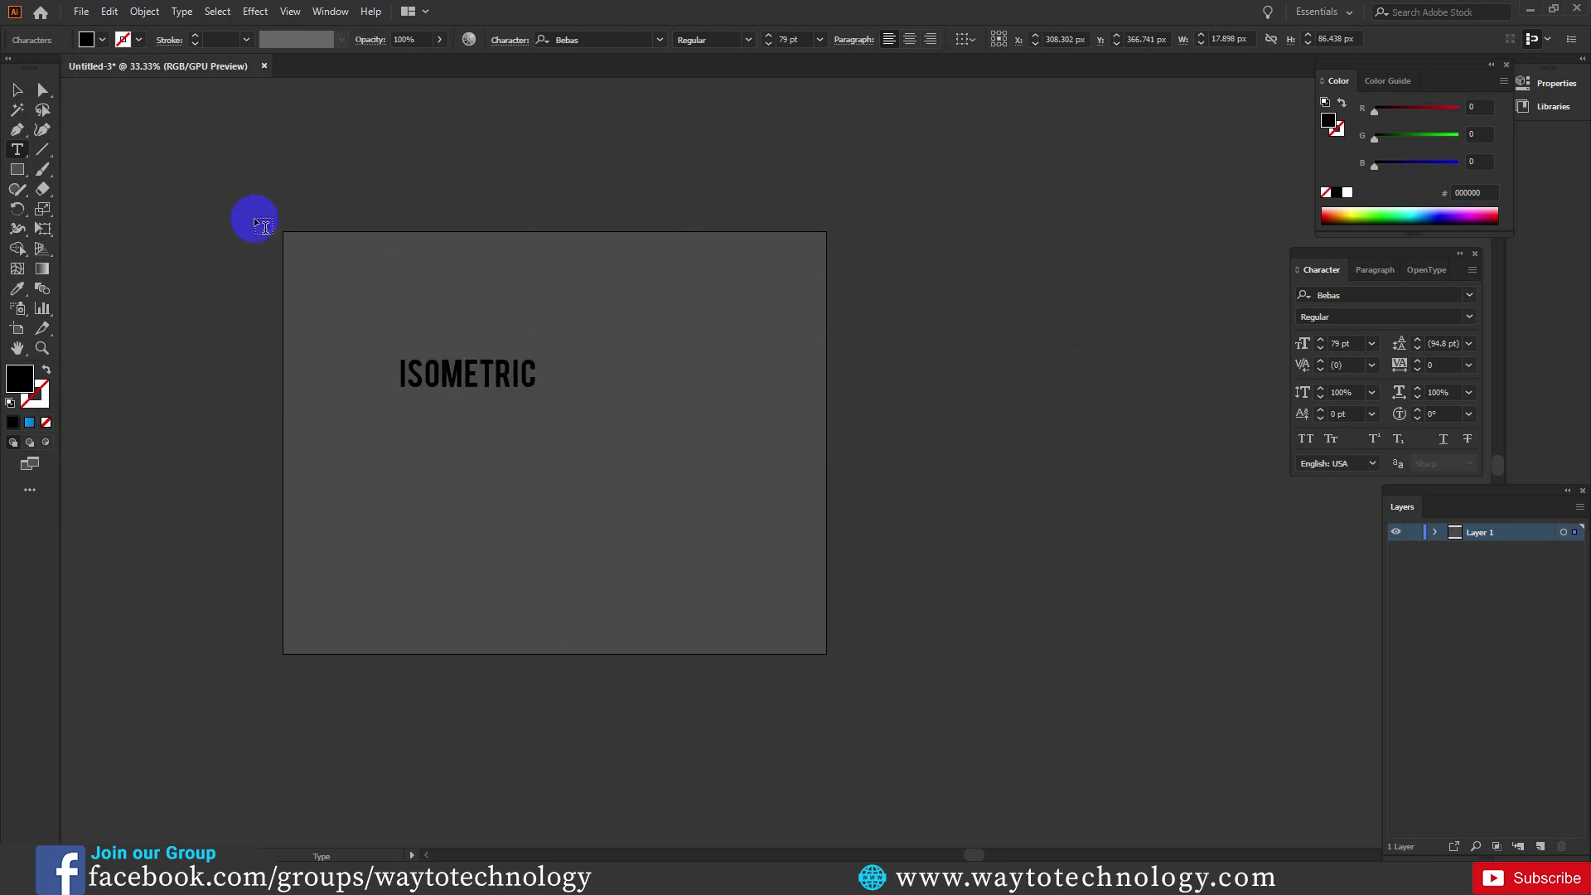
left_click(18, 90)
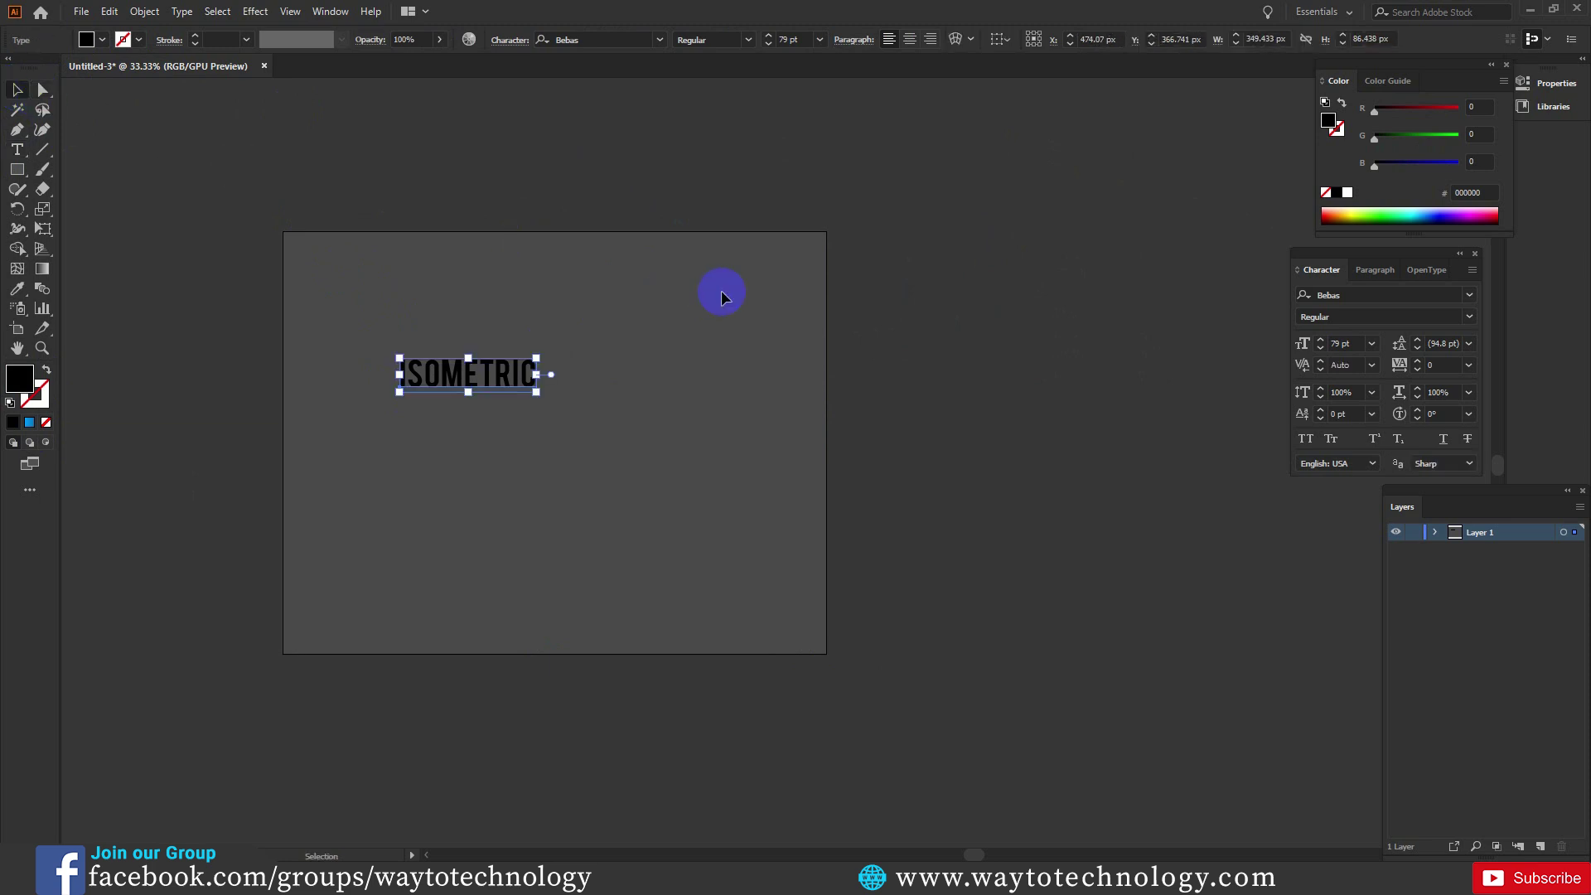
- Give ISOMETRIC tracking 40, enlarge it to about 126.57 pt, and fill it white
key("alt+Right")
key("alt+Right")
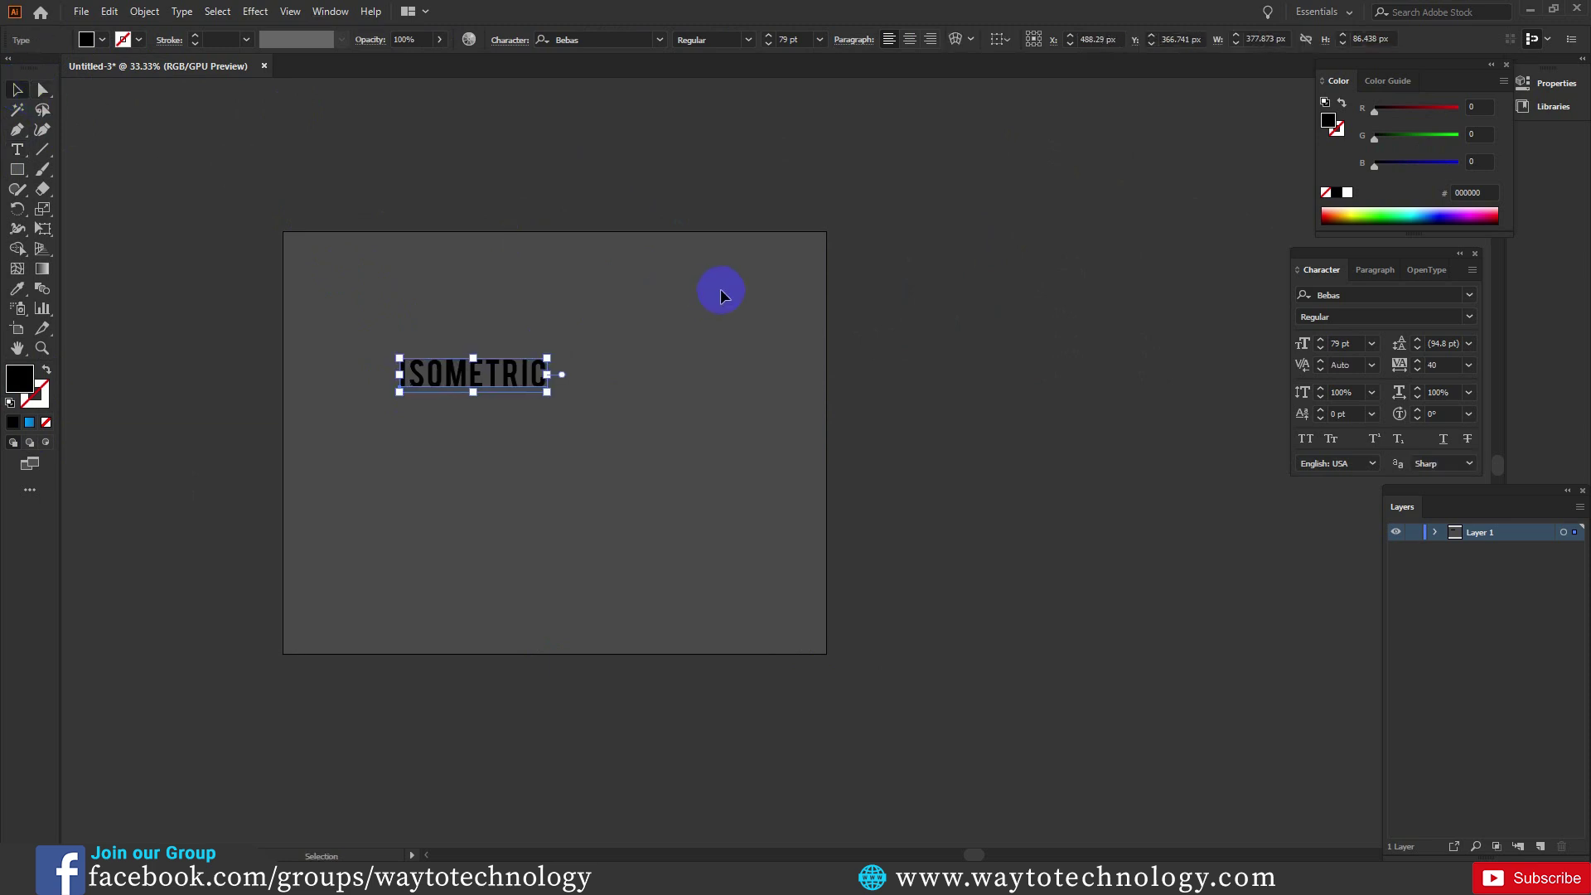
mouse_move(547, 392)
left_mouse_down()
mouse_move(589, 420)
mouse_move(586, 401)
left_mouse_up()
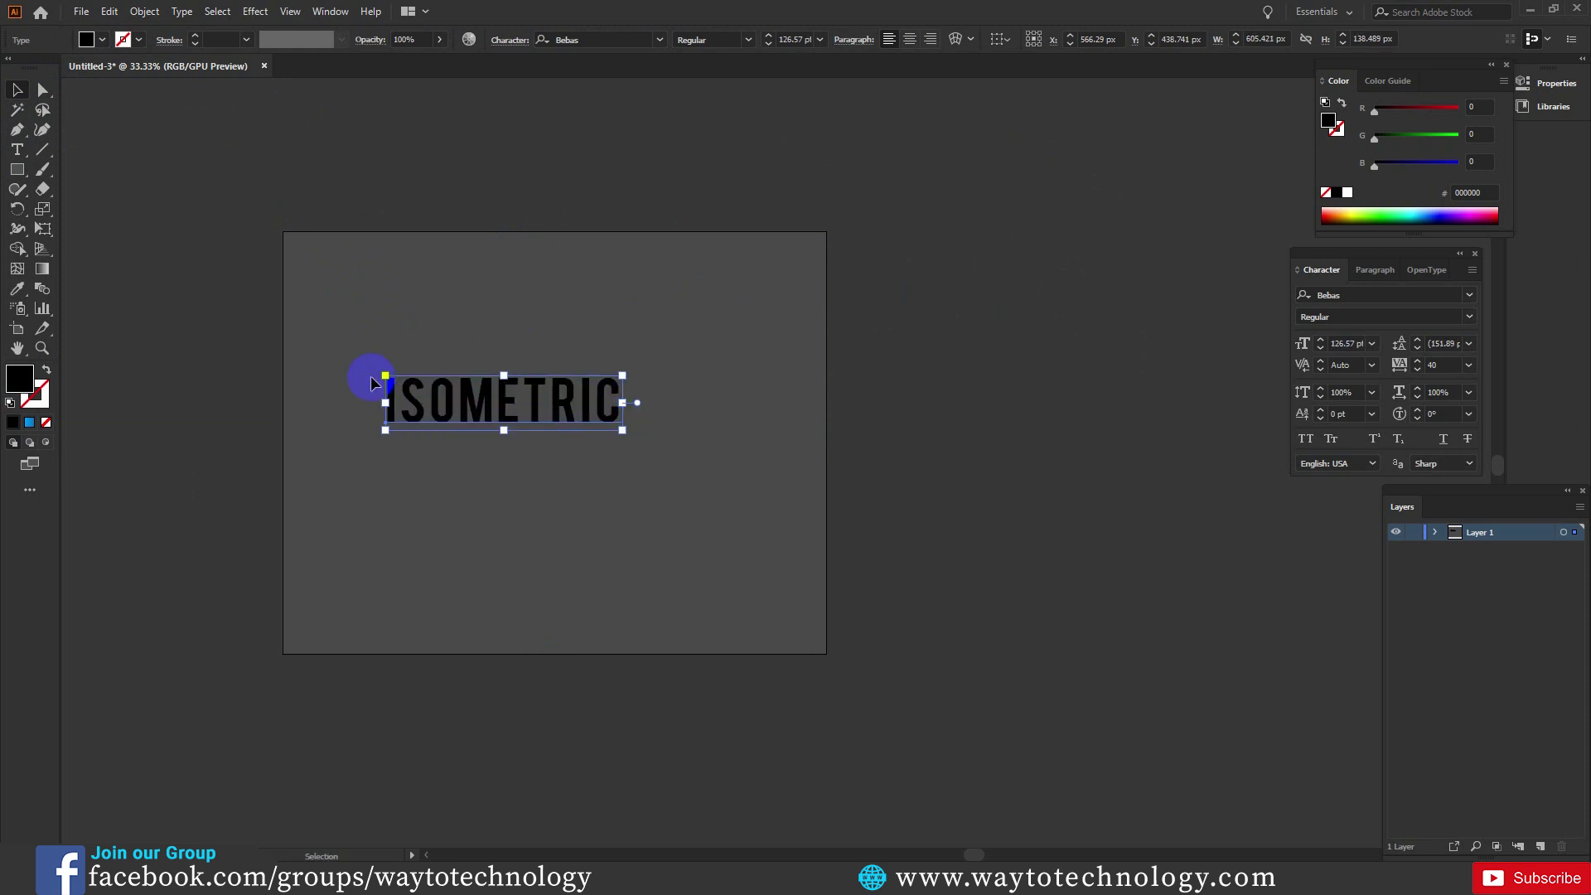
double_click(19, 379)
left_click(814, 195)
left_click_drag(814, 196, 771, 160)
left_click(1188, 191)
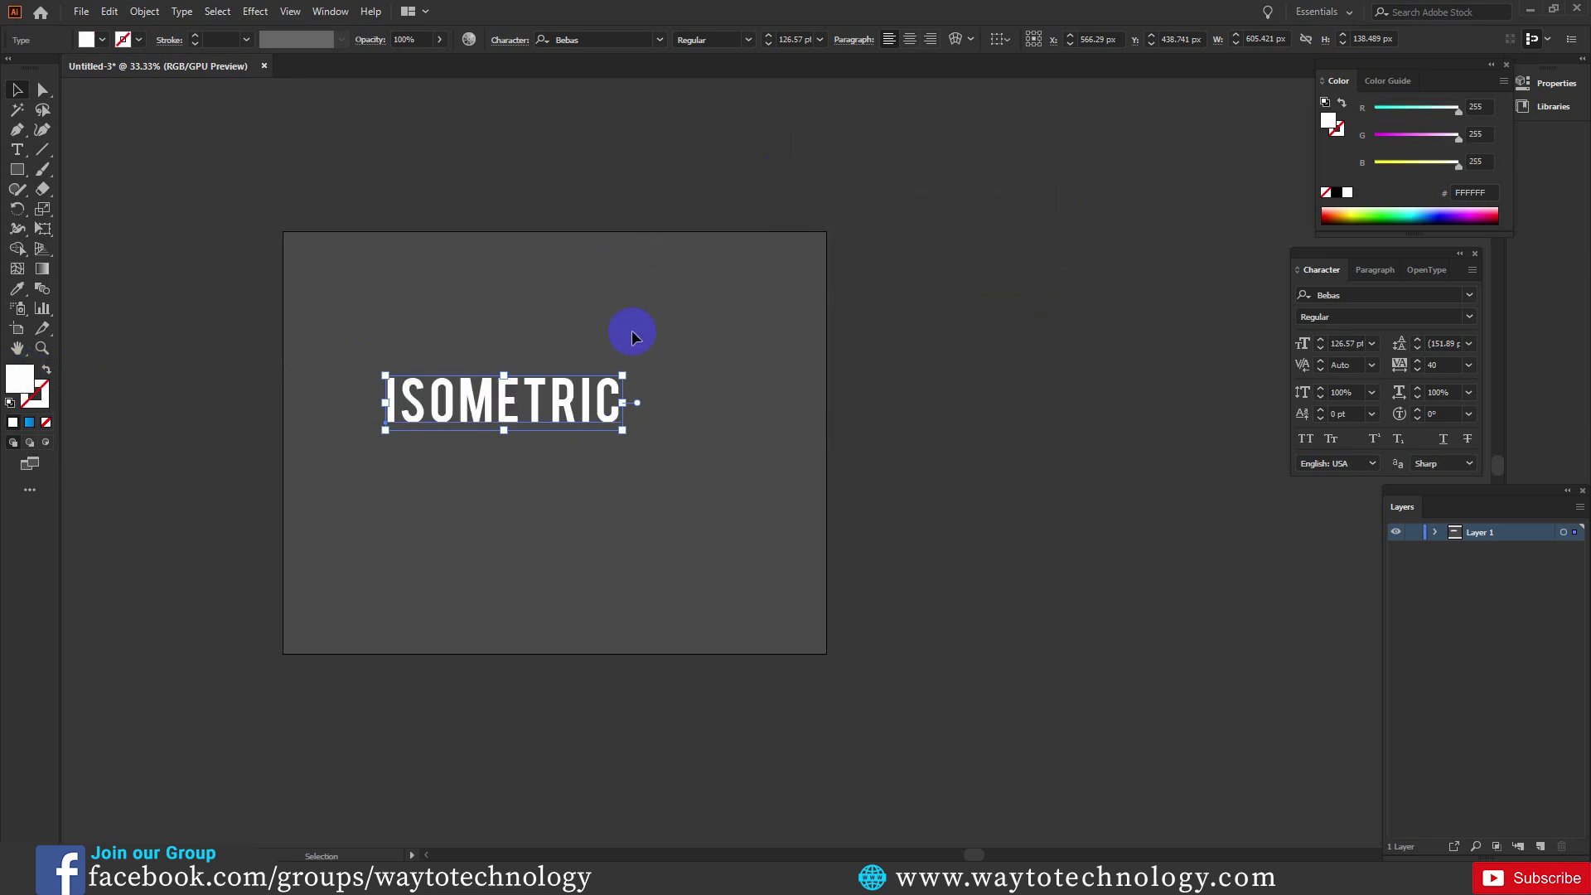
- Show the Appearance panel and set the Characters fill of ISOMETRIC to None
left_click(328, 12)
left_click(441, 210)
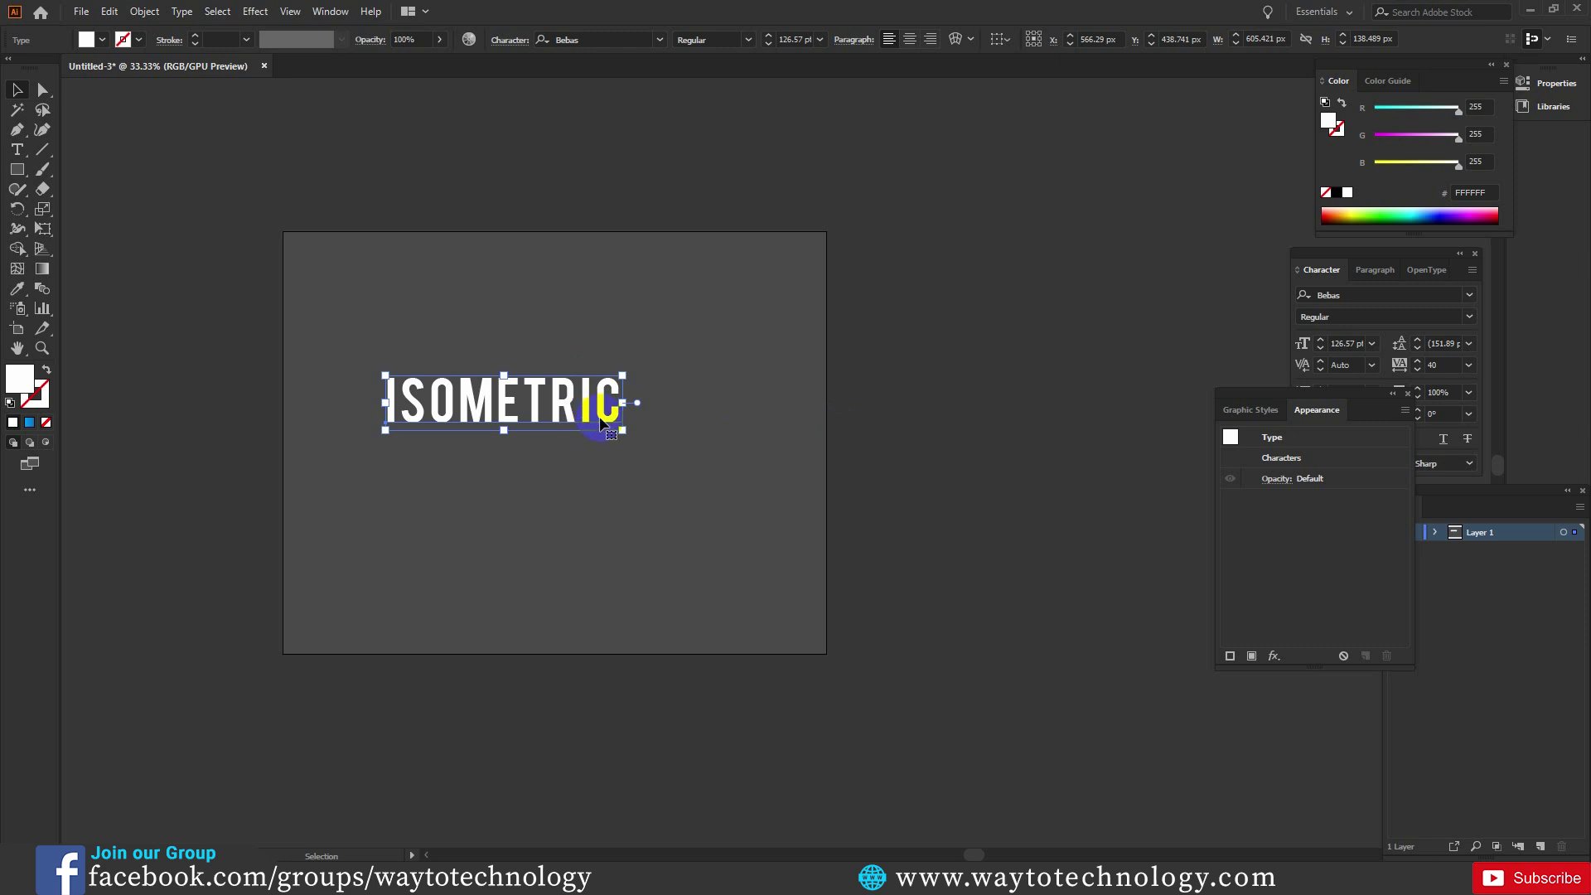
left_click(1301, 461)
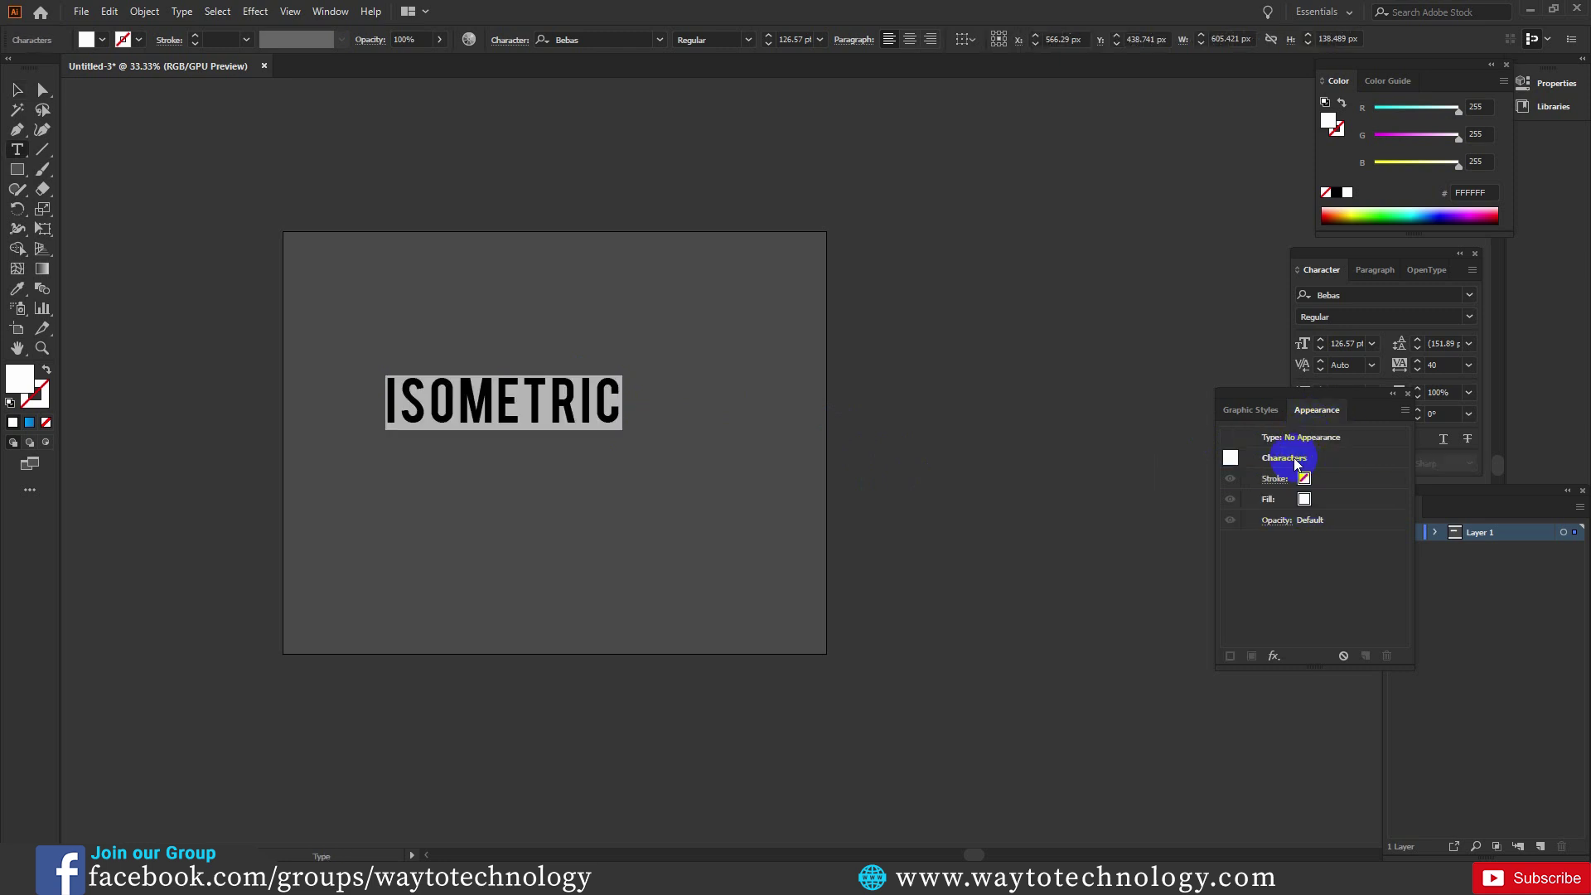
left_click(1306, 503)
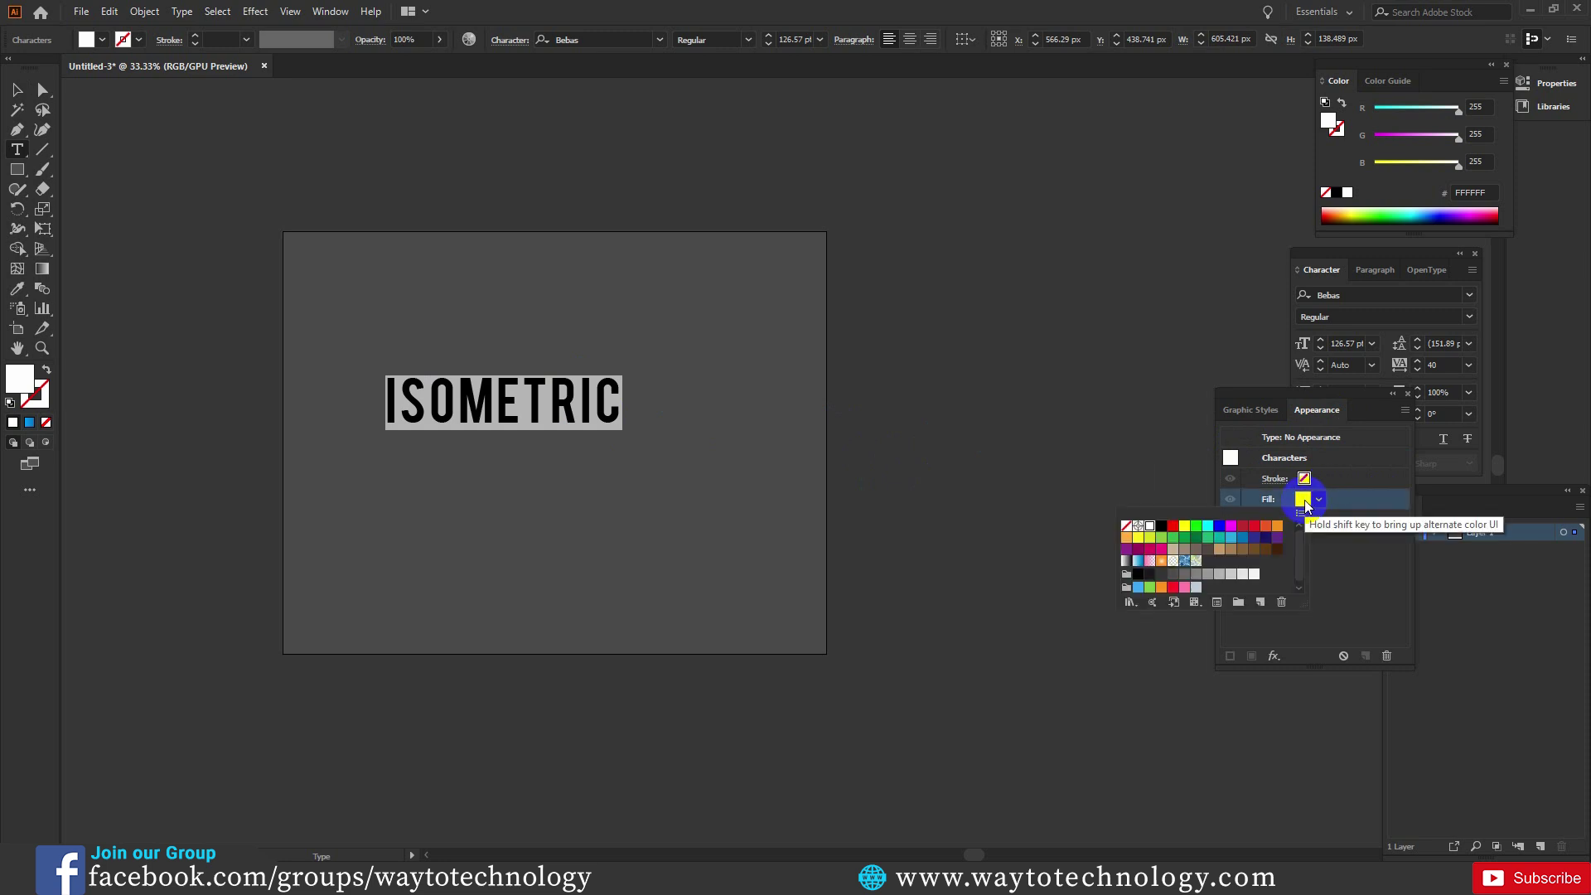
left_click(1127, 527)
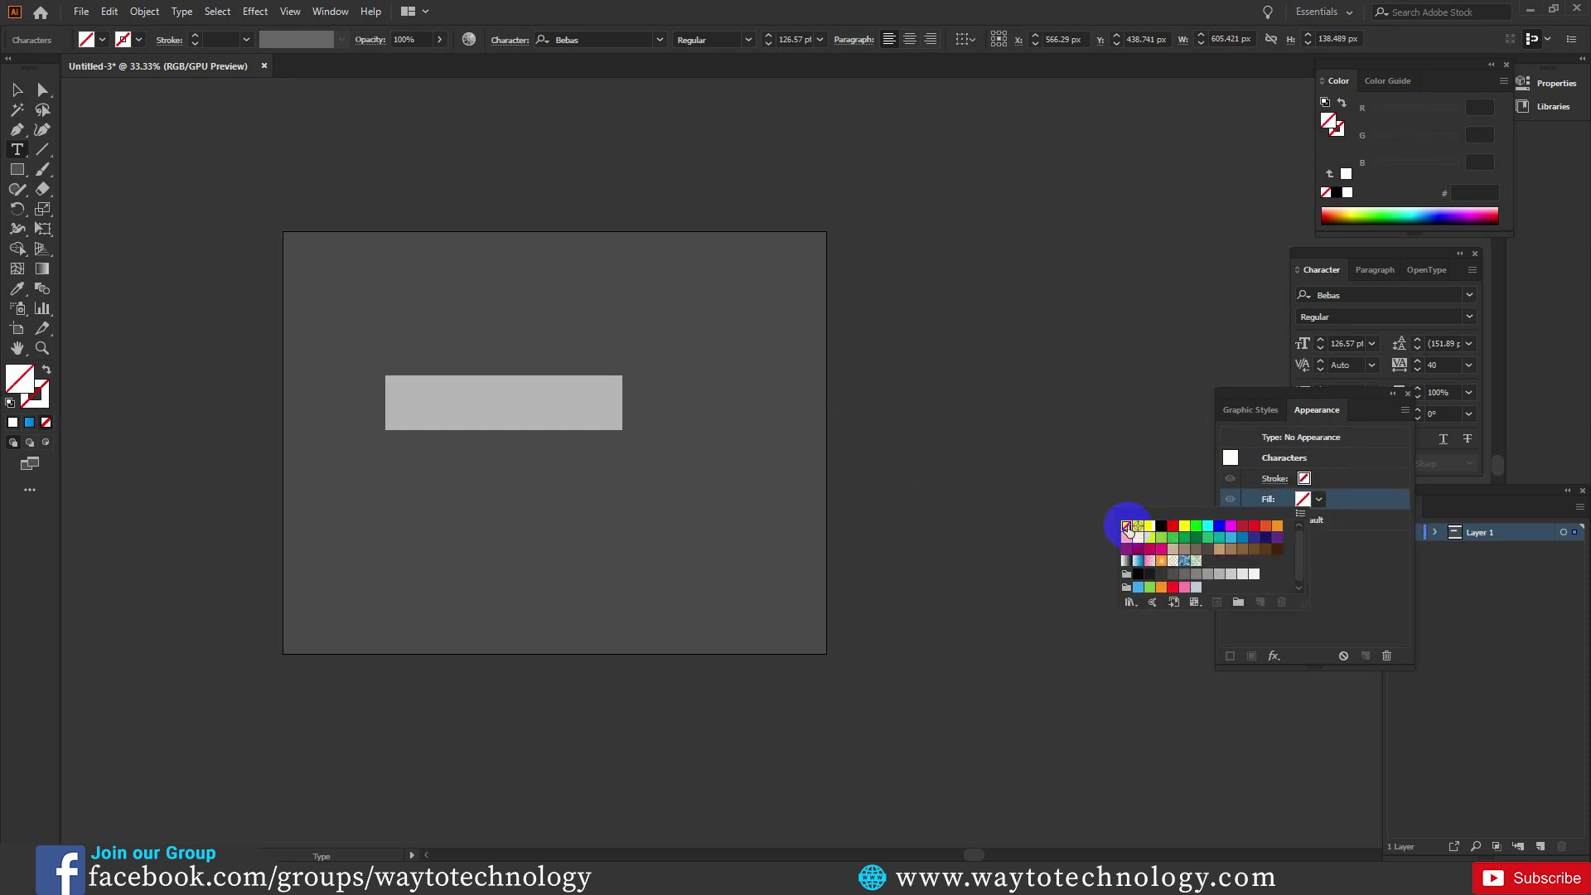
left_click(1319, 499)
left_click(1316, 439)
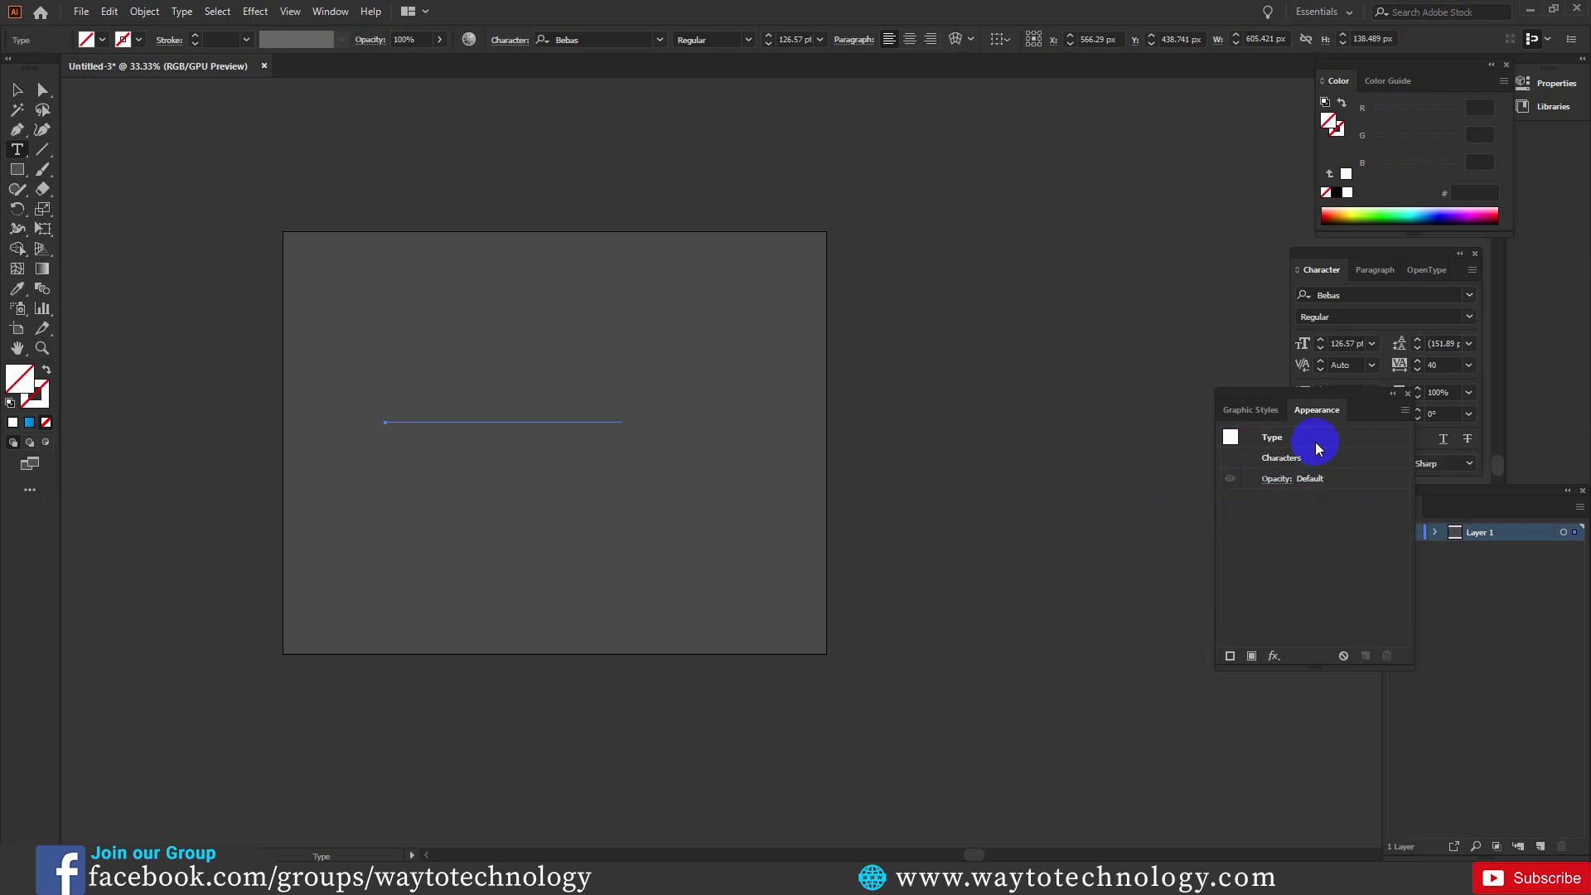
- Add a new white fill at the type-object level of ISOMETRIC
left_click(1252, 656)
left_click(1304, 500)
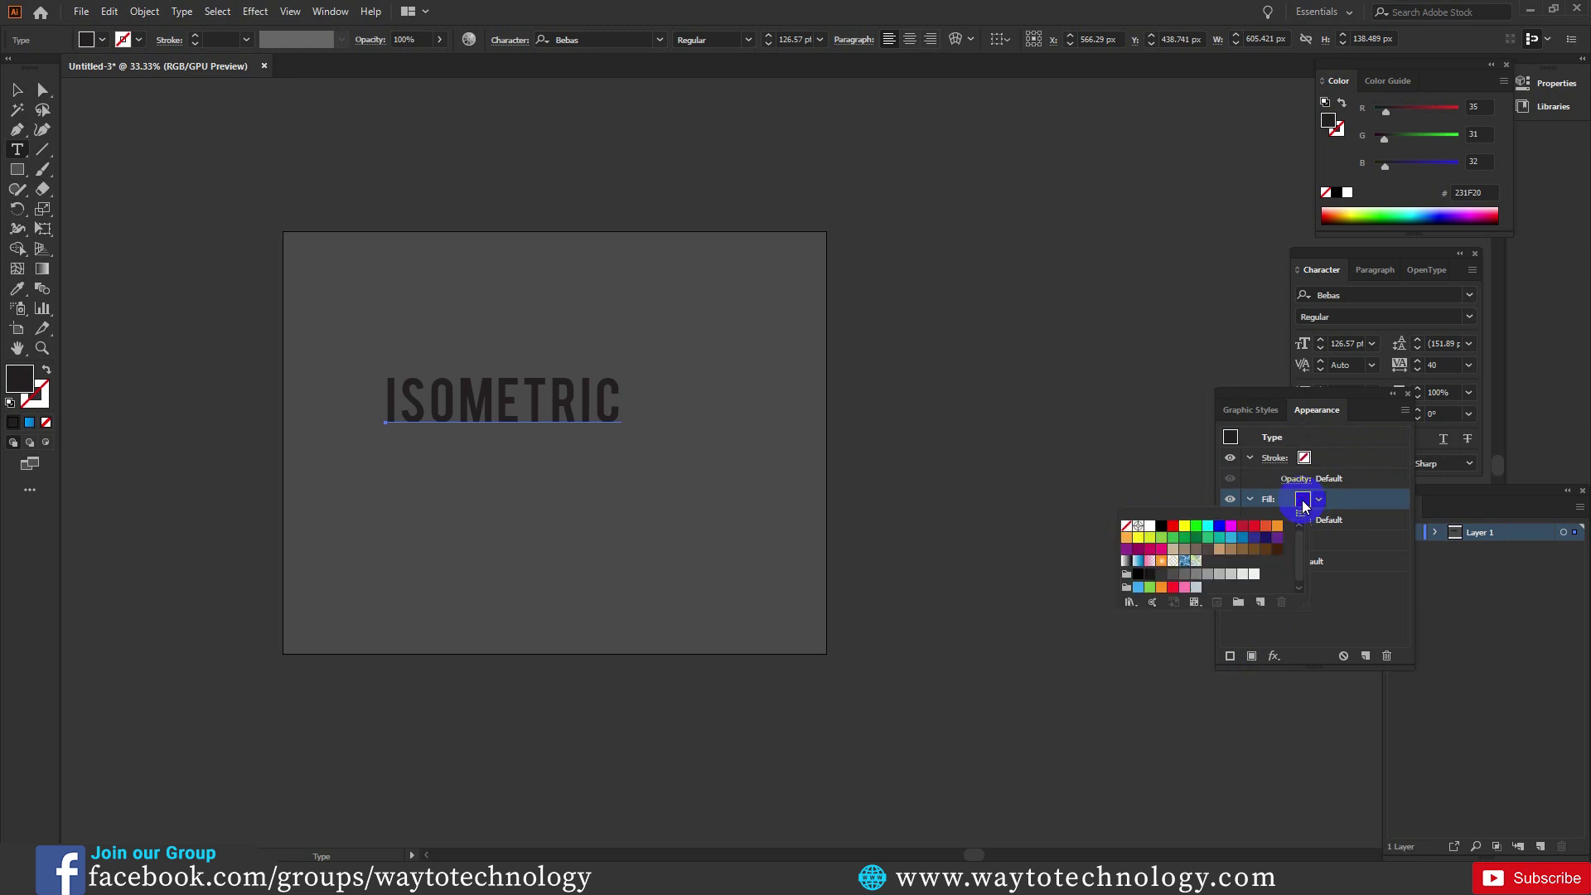
left_click(1150, 526)
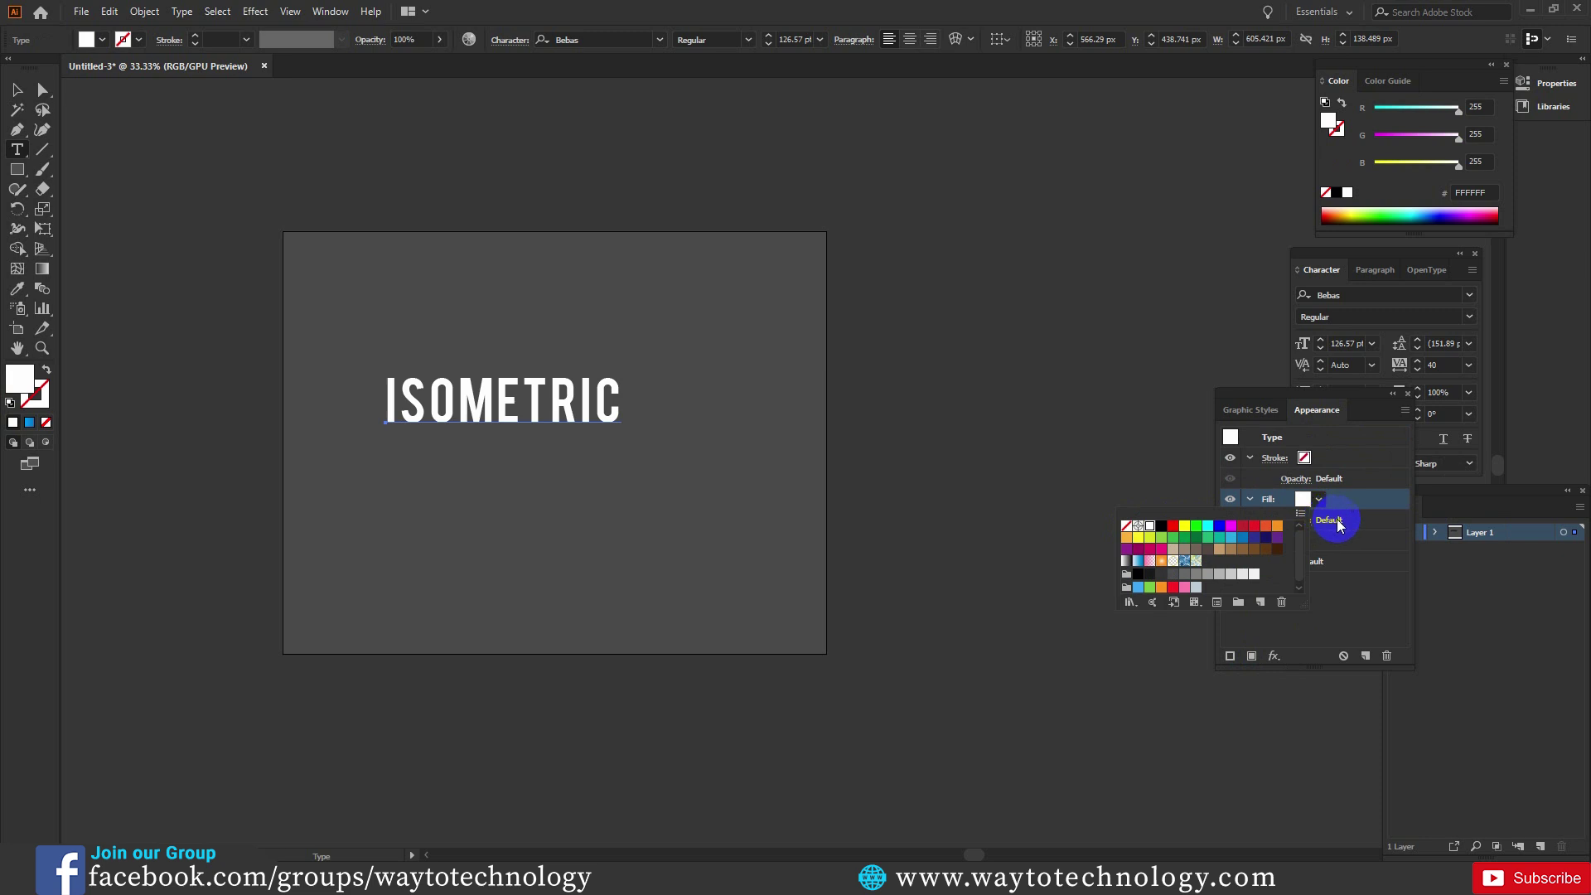
left_click(1314, 501)
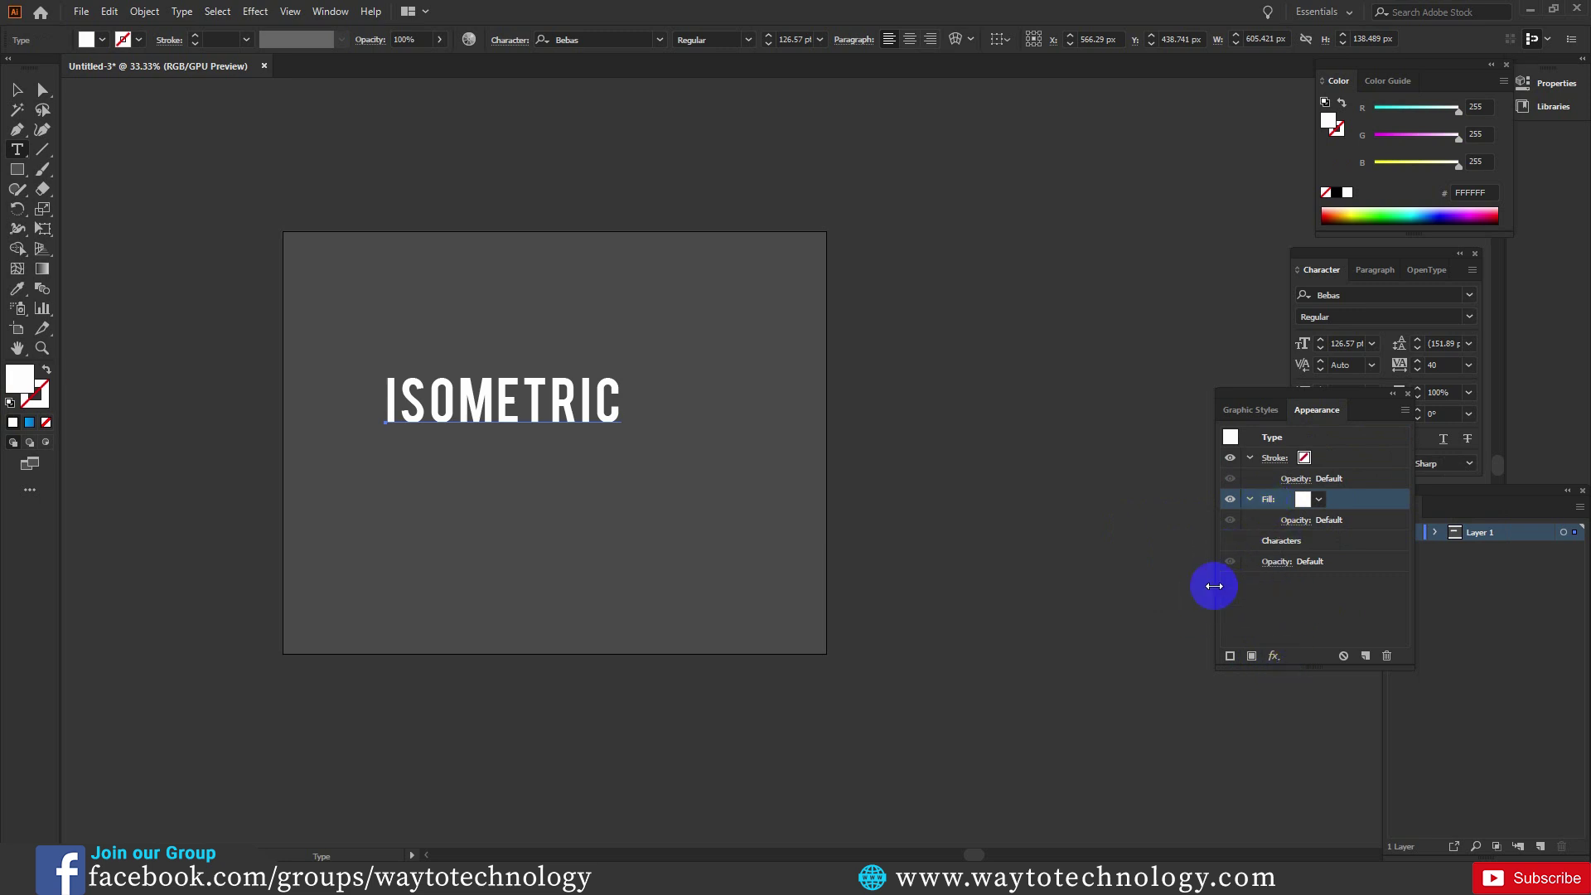
left_click(1274, 657)
mouse_move(1318, 266)
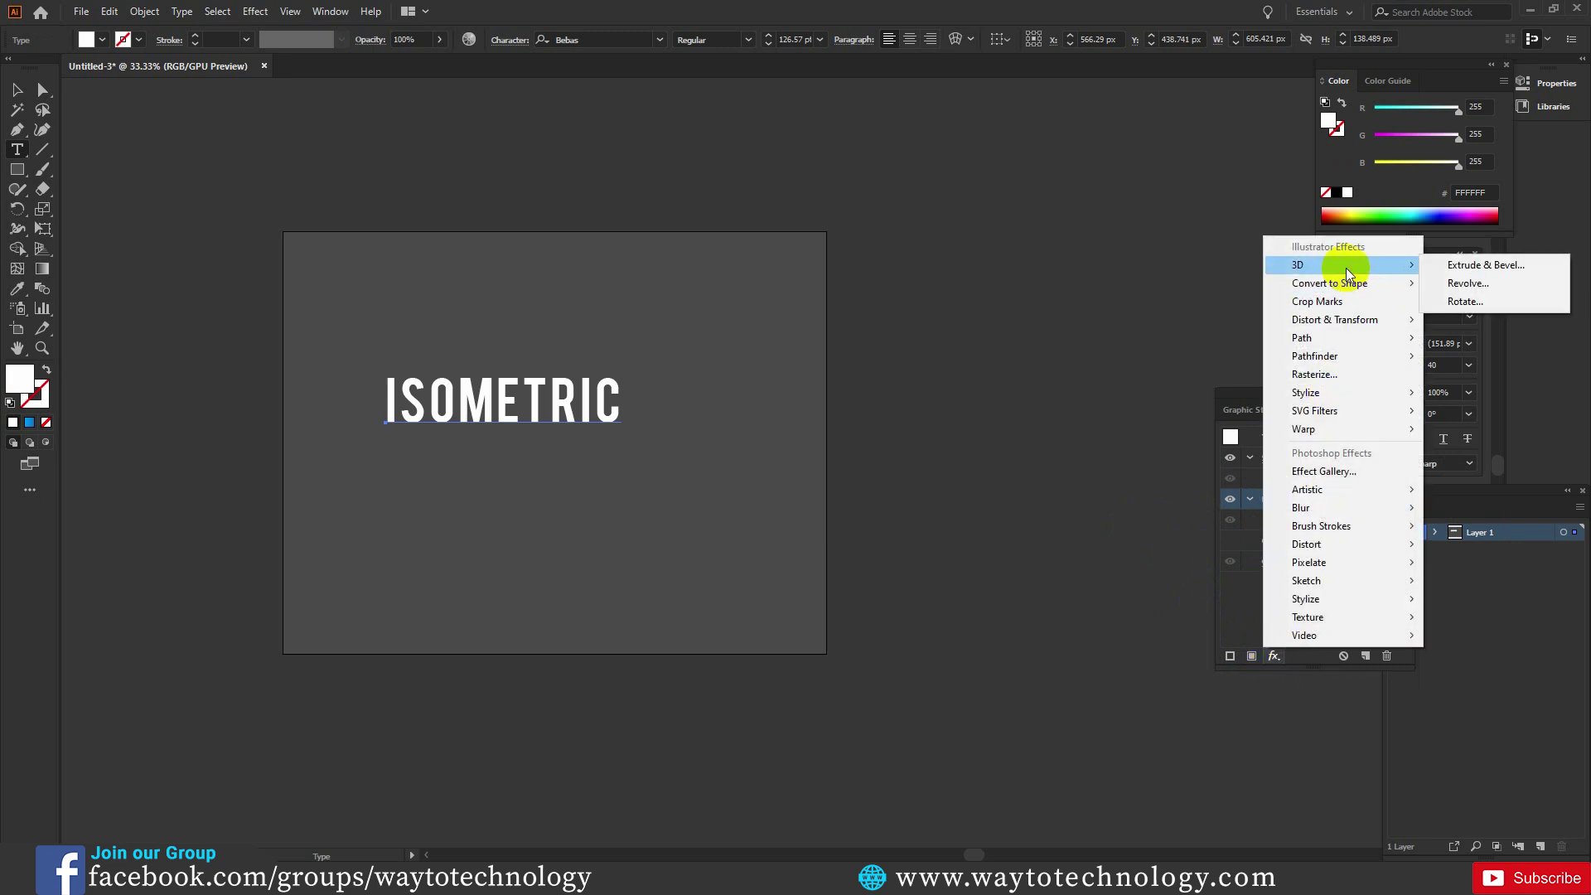
- Apply 3D Rotate with the Isometric Left preset (-45°, 35°, -30°) to the white fill
left_click(1459, 301)
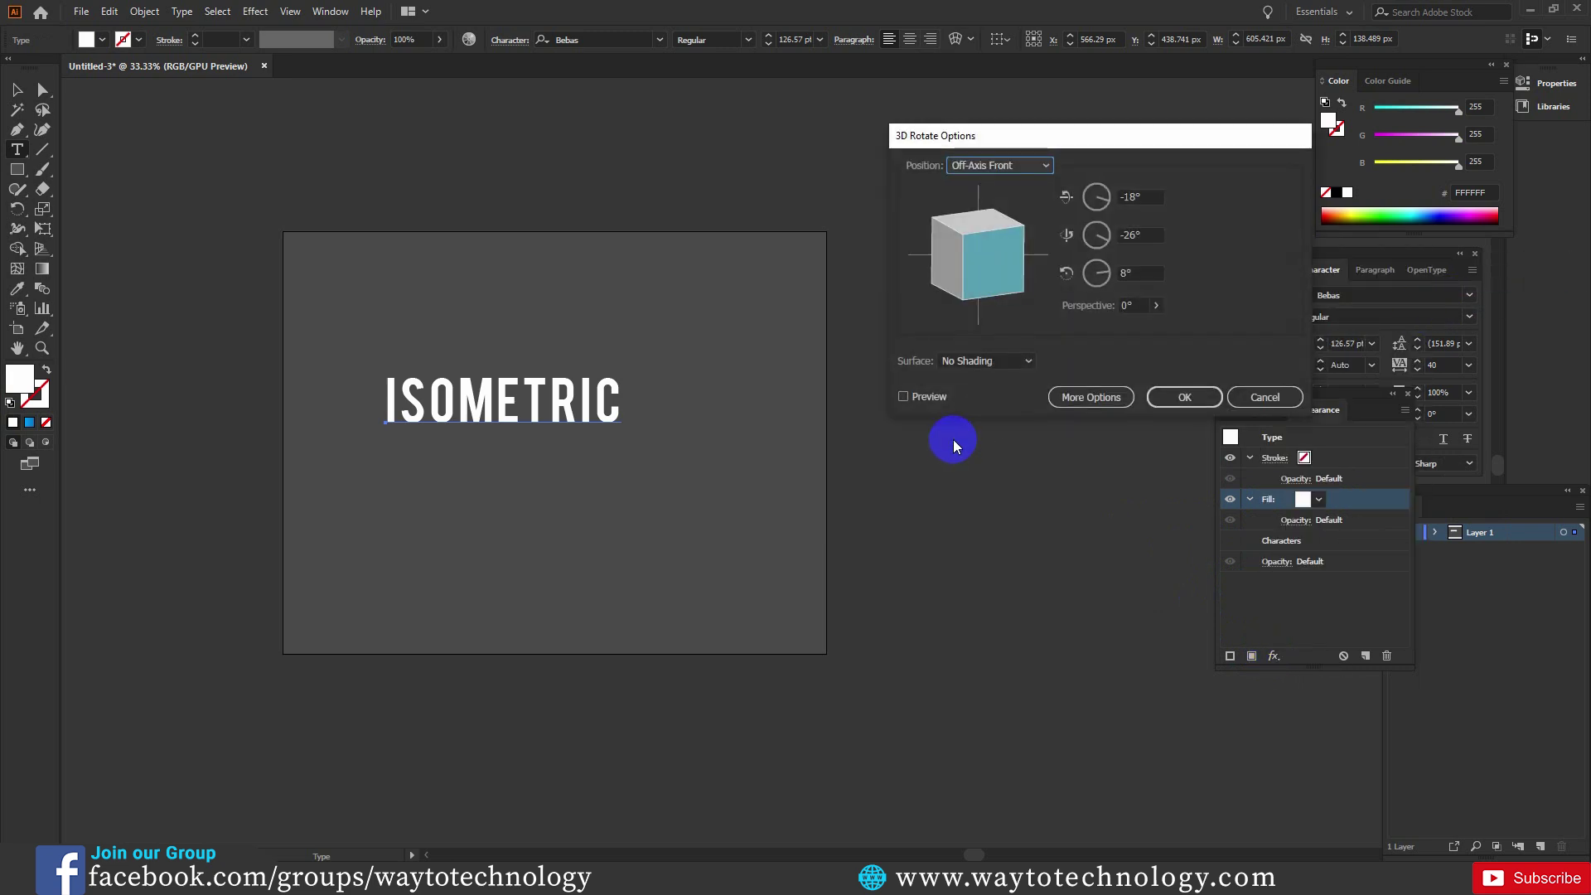
left_click(925, 399)
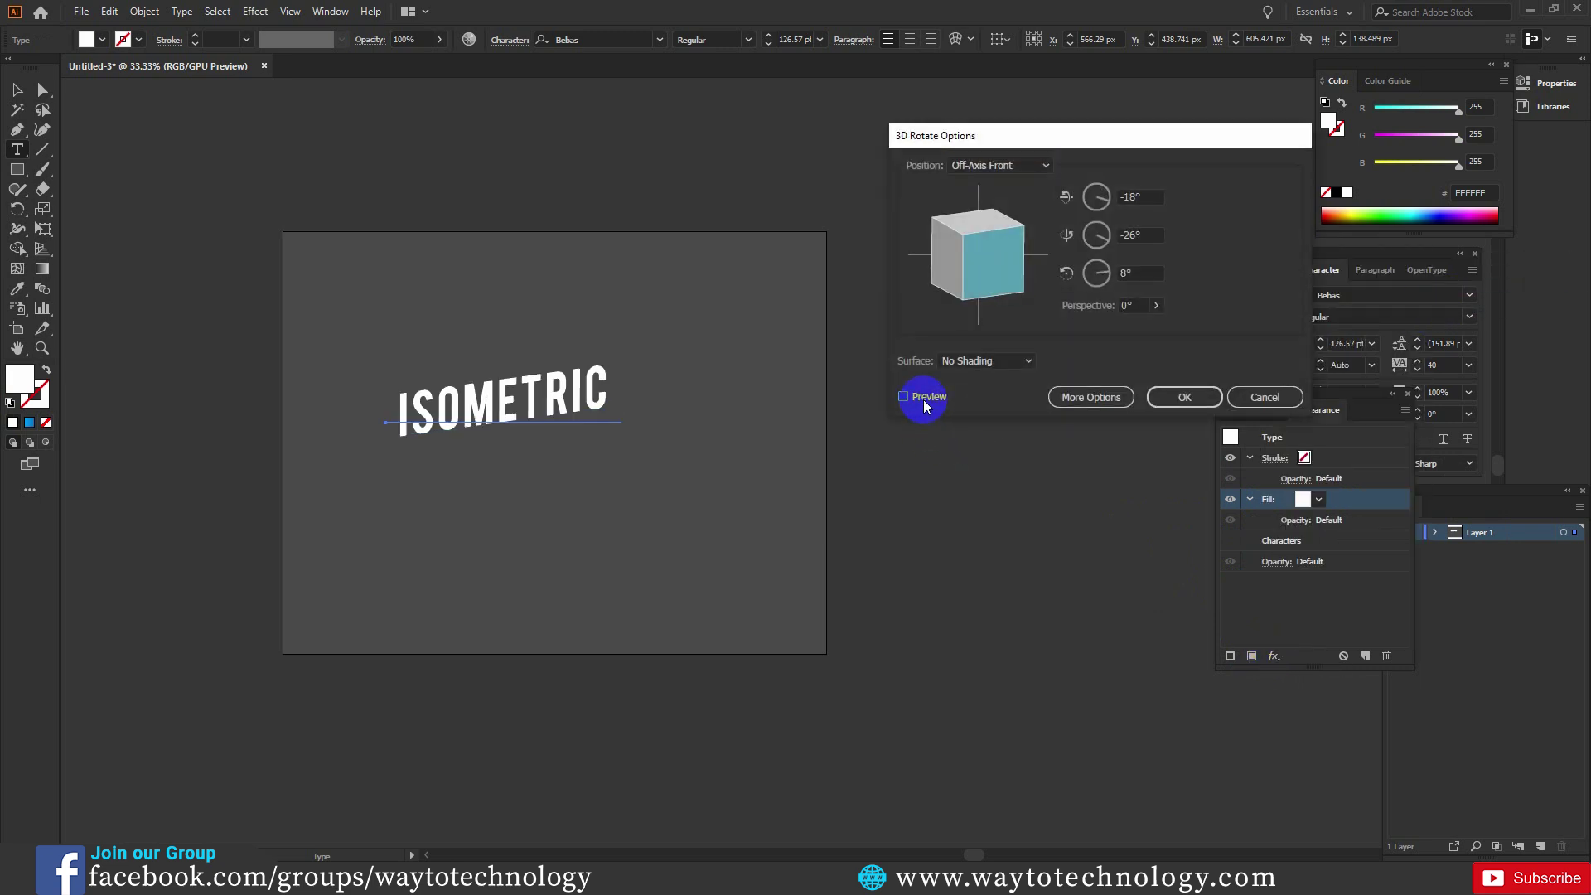
left_click(1042, 166)
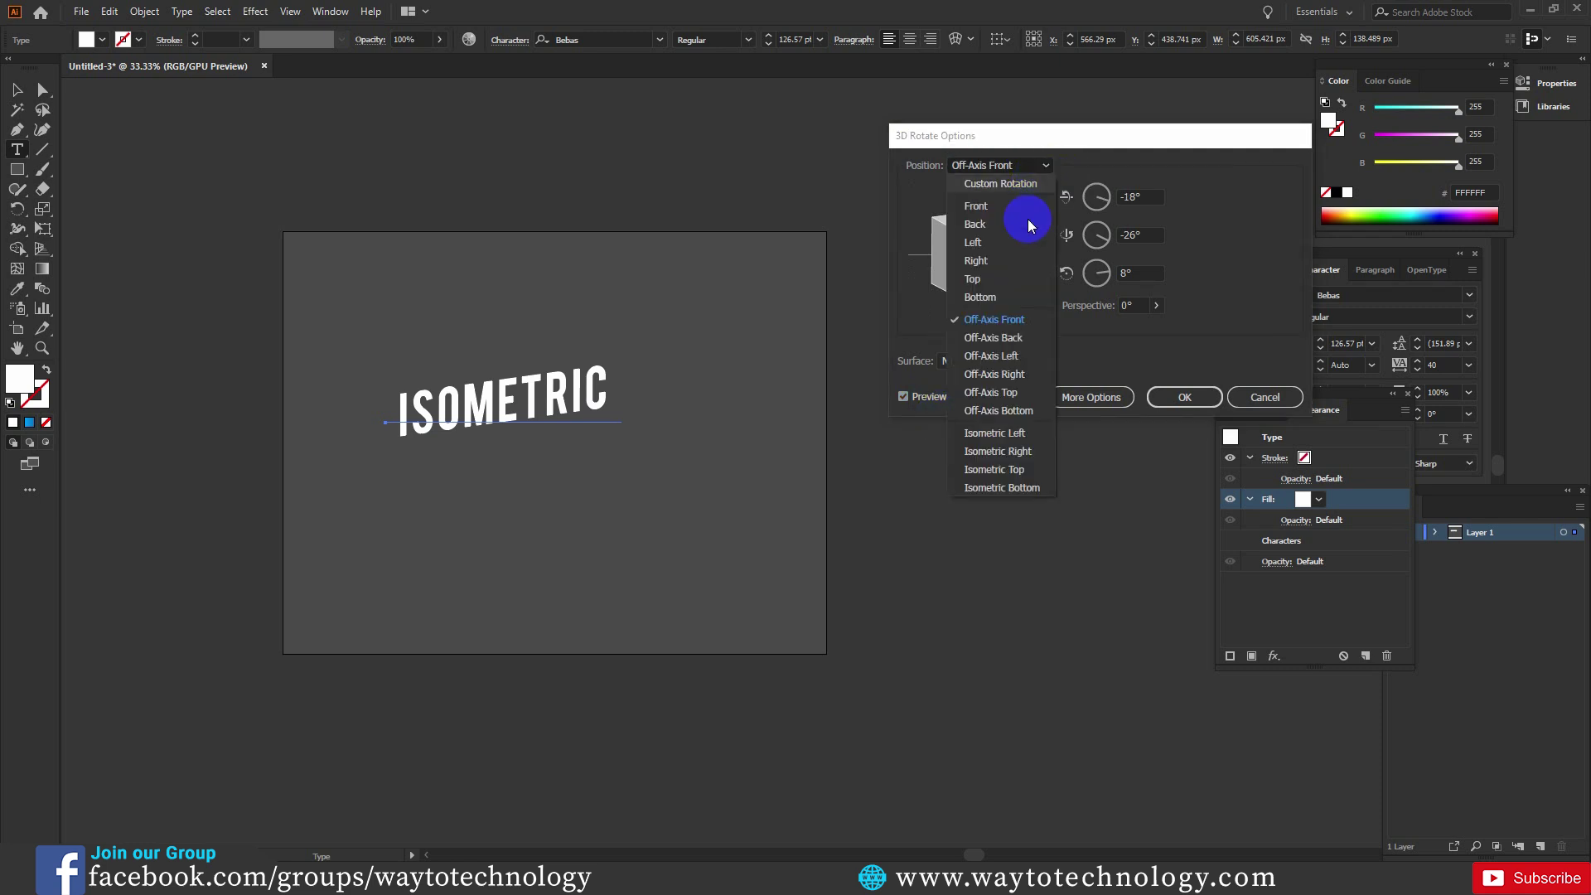
left_click(998, 356)
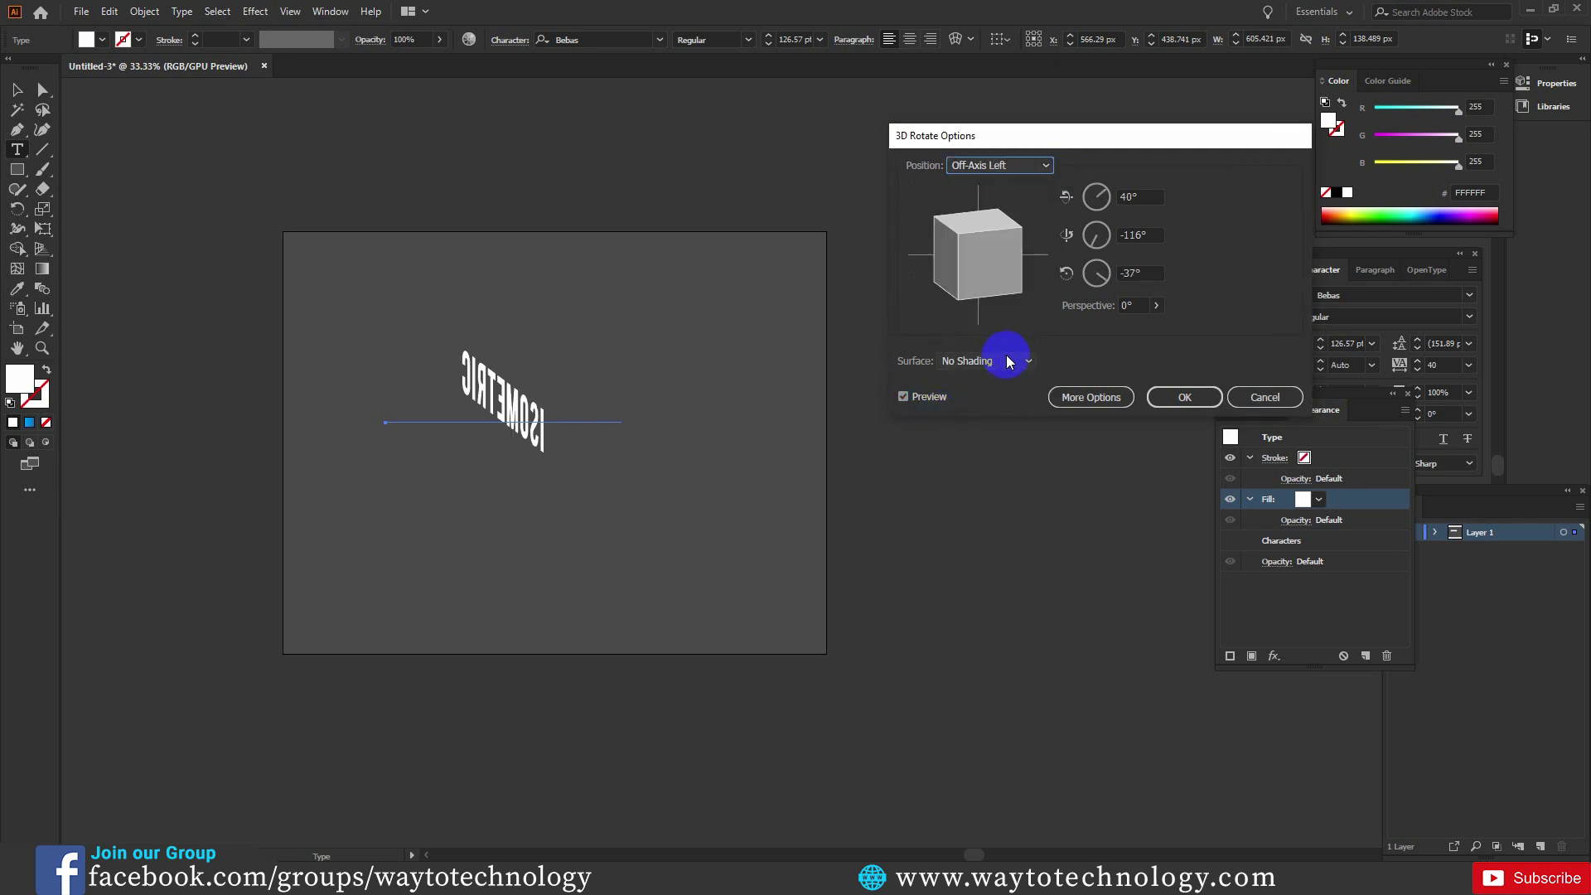
left_click(1013, 166)
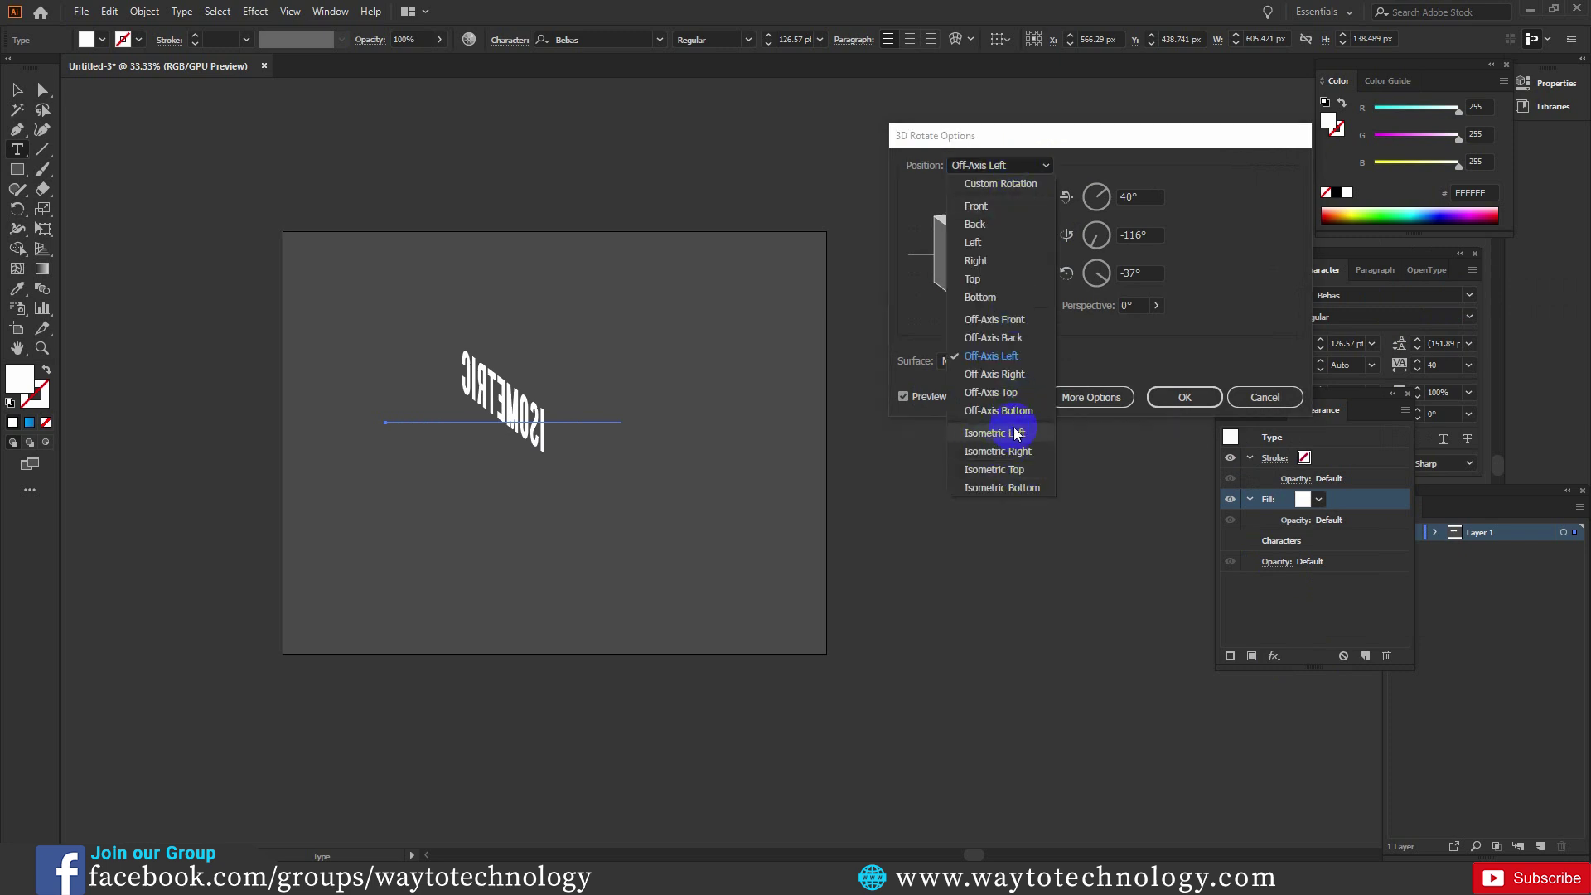
left_click(1019, 434)
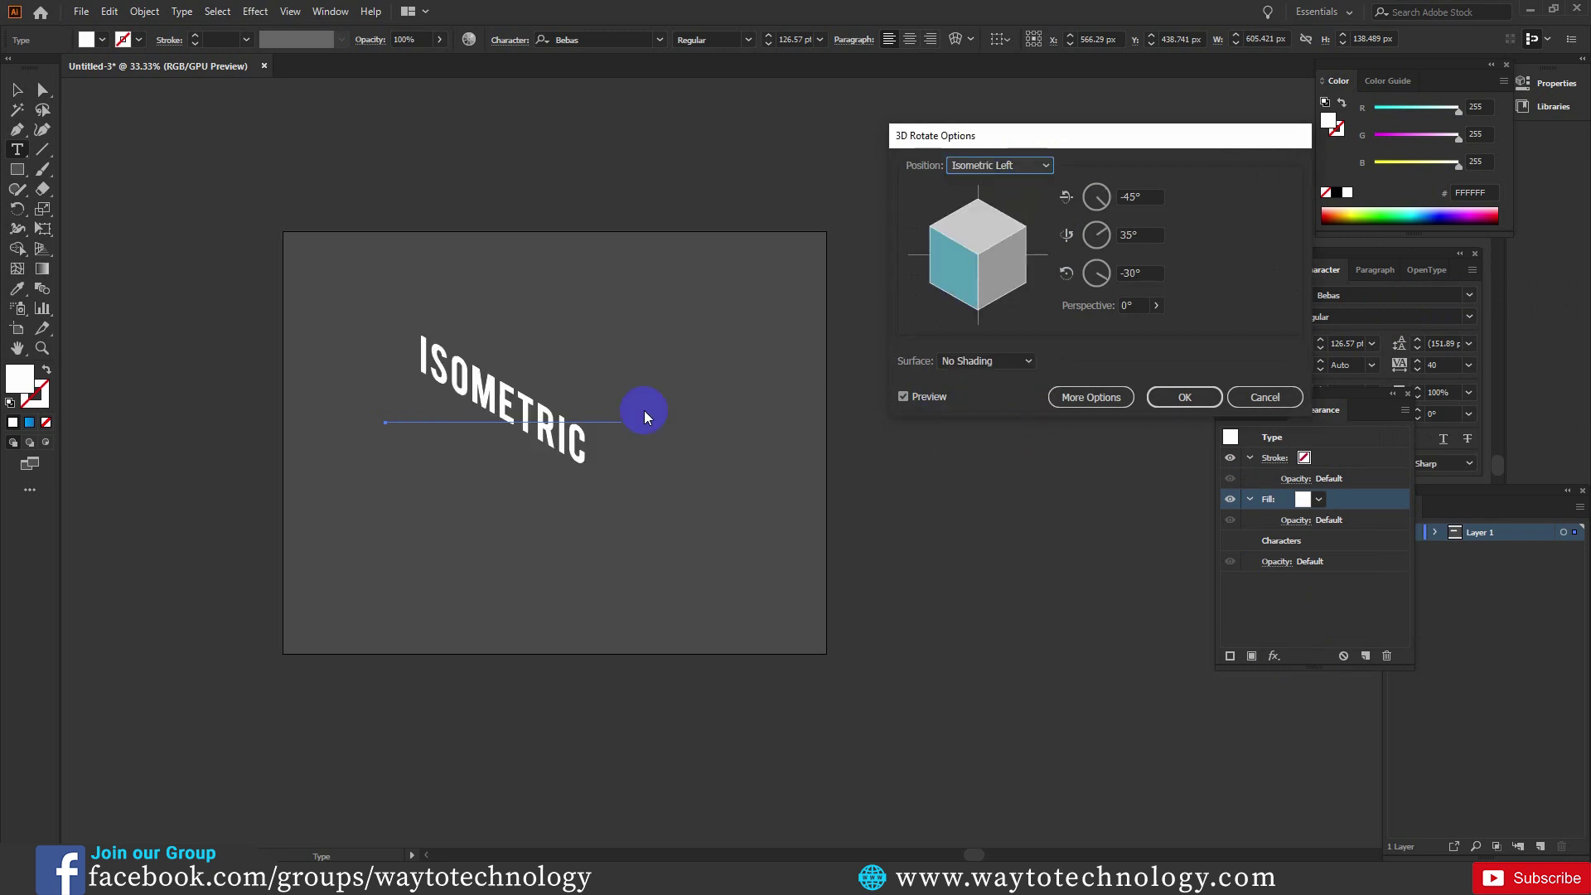
left_click(1183, 399)
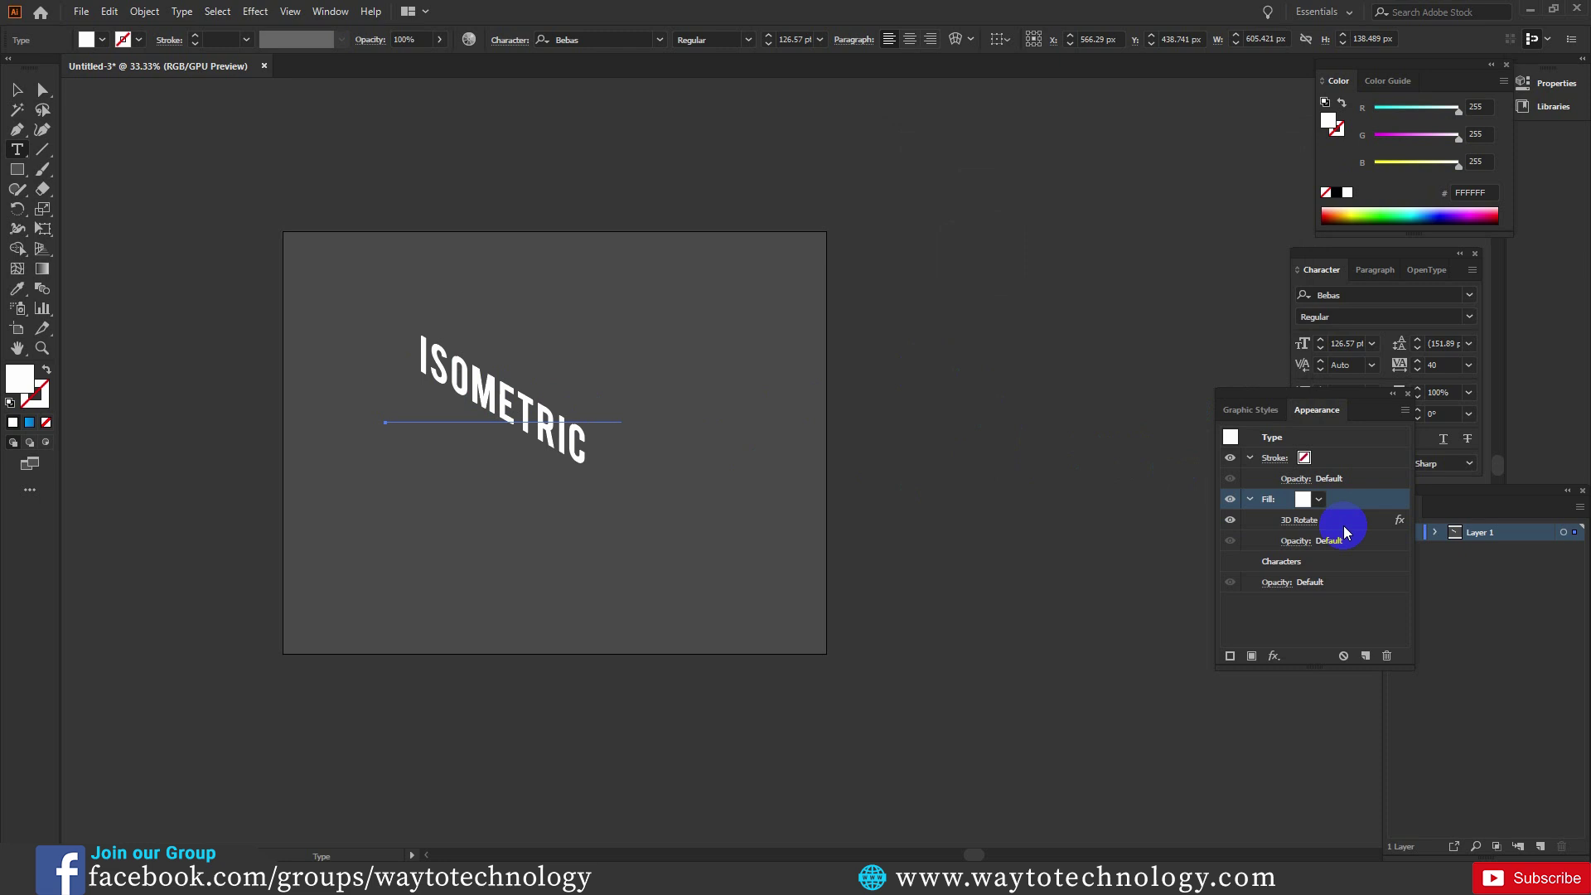
left_click(1303, 499)
left_click(1251, 500)
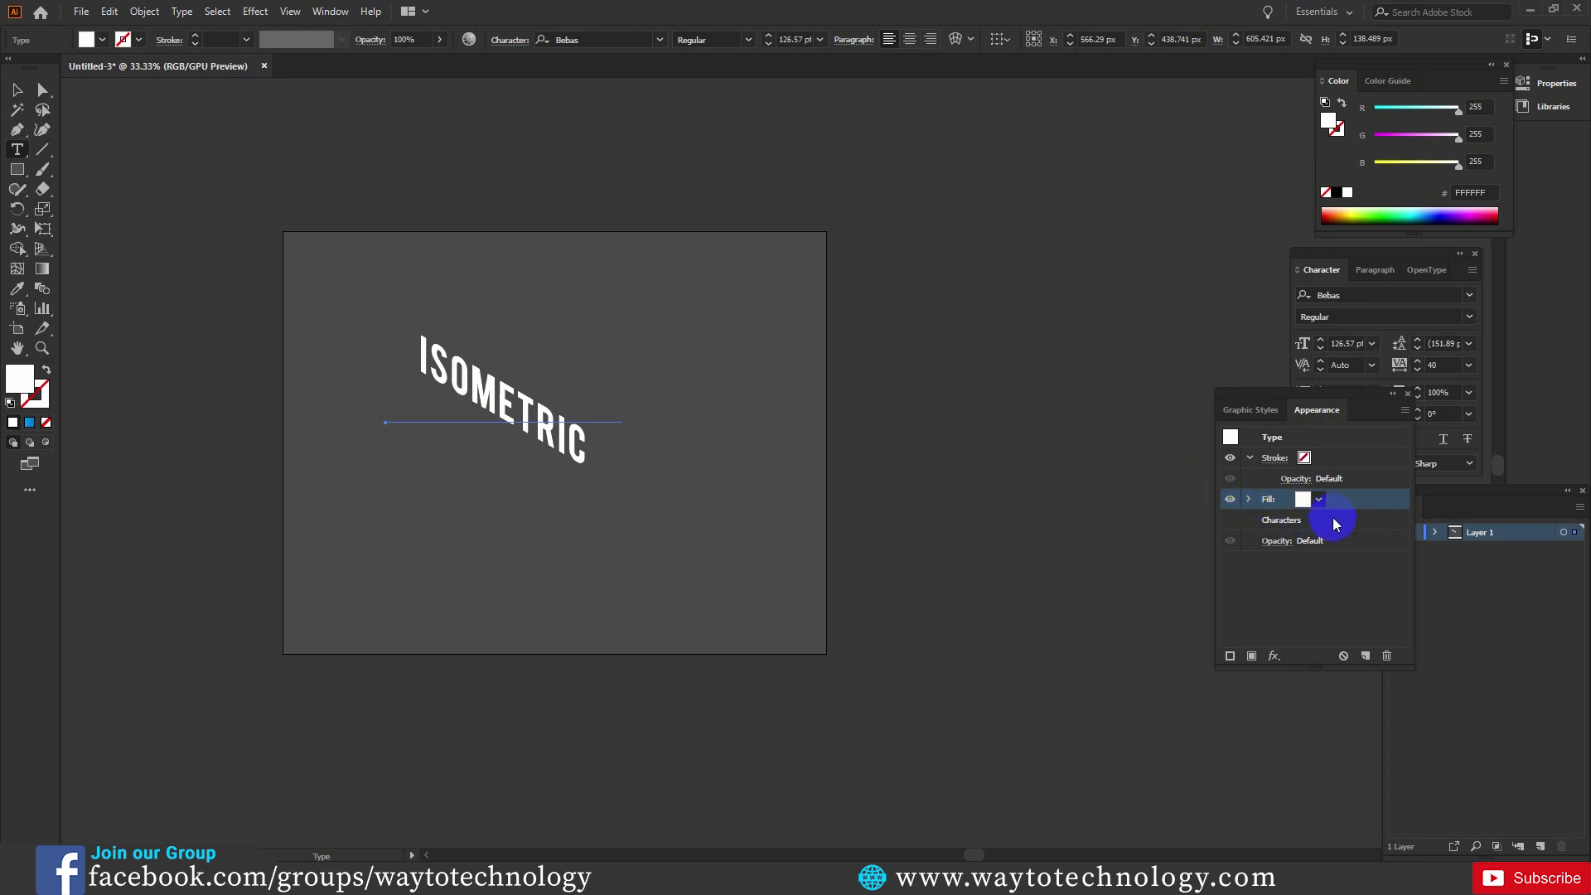
- Duplicate the rotated fill and make the lower copy black
left_click(1366, 657)
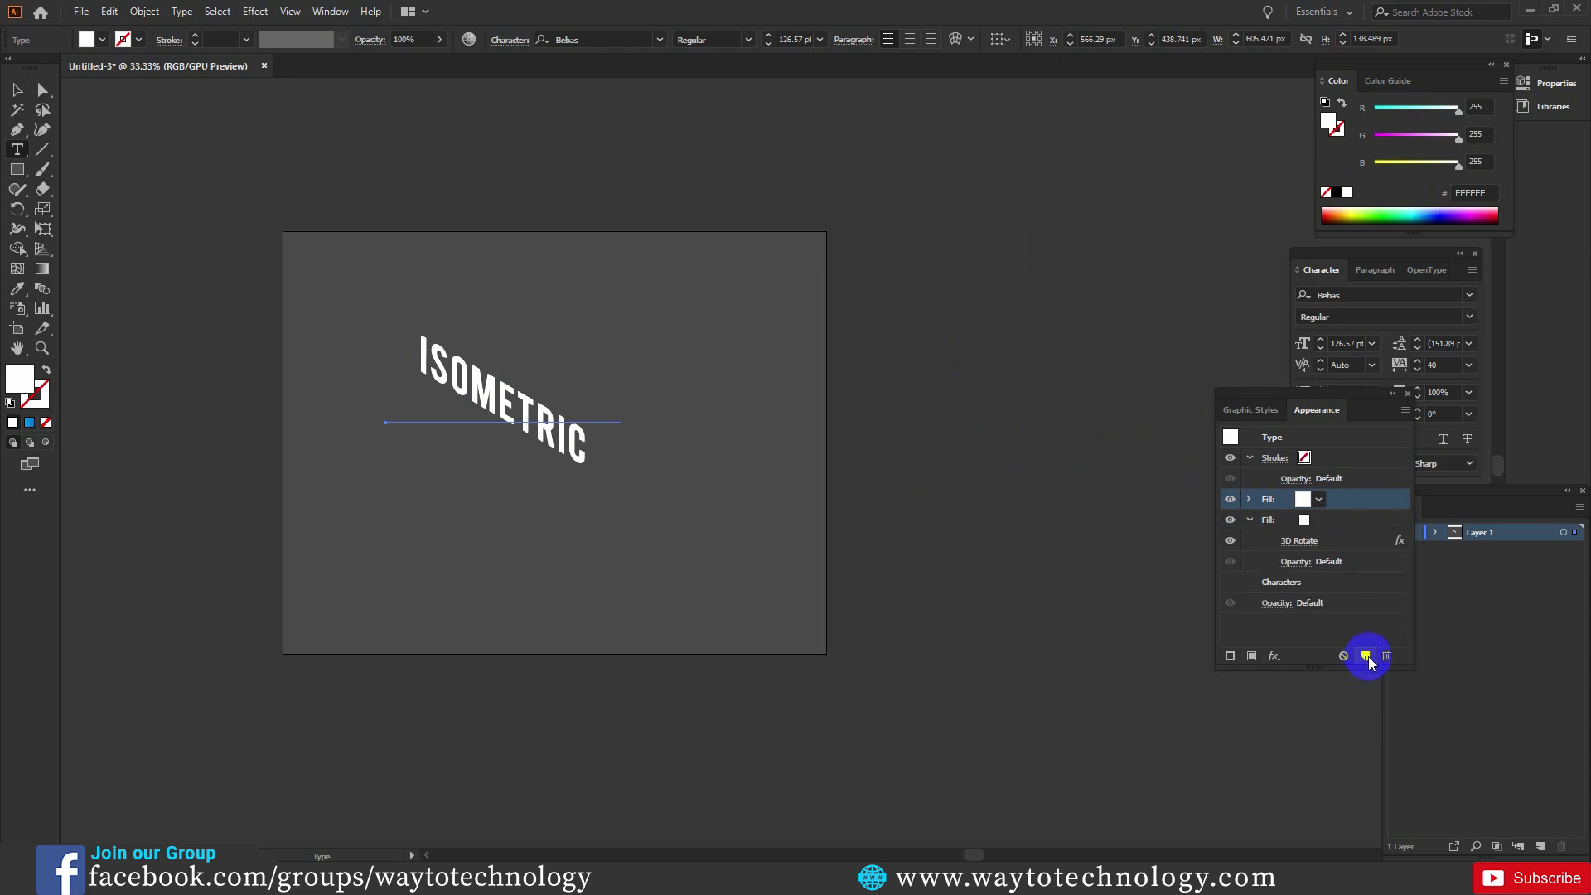
left_click(1331, 522)
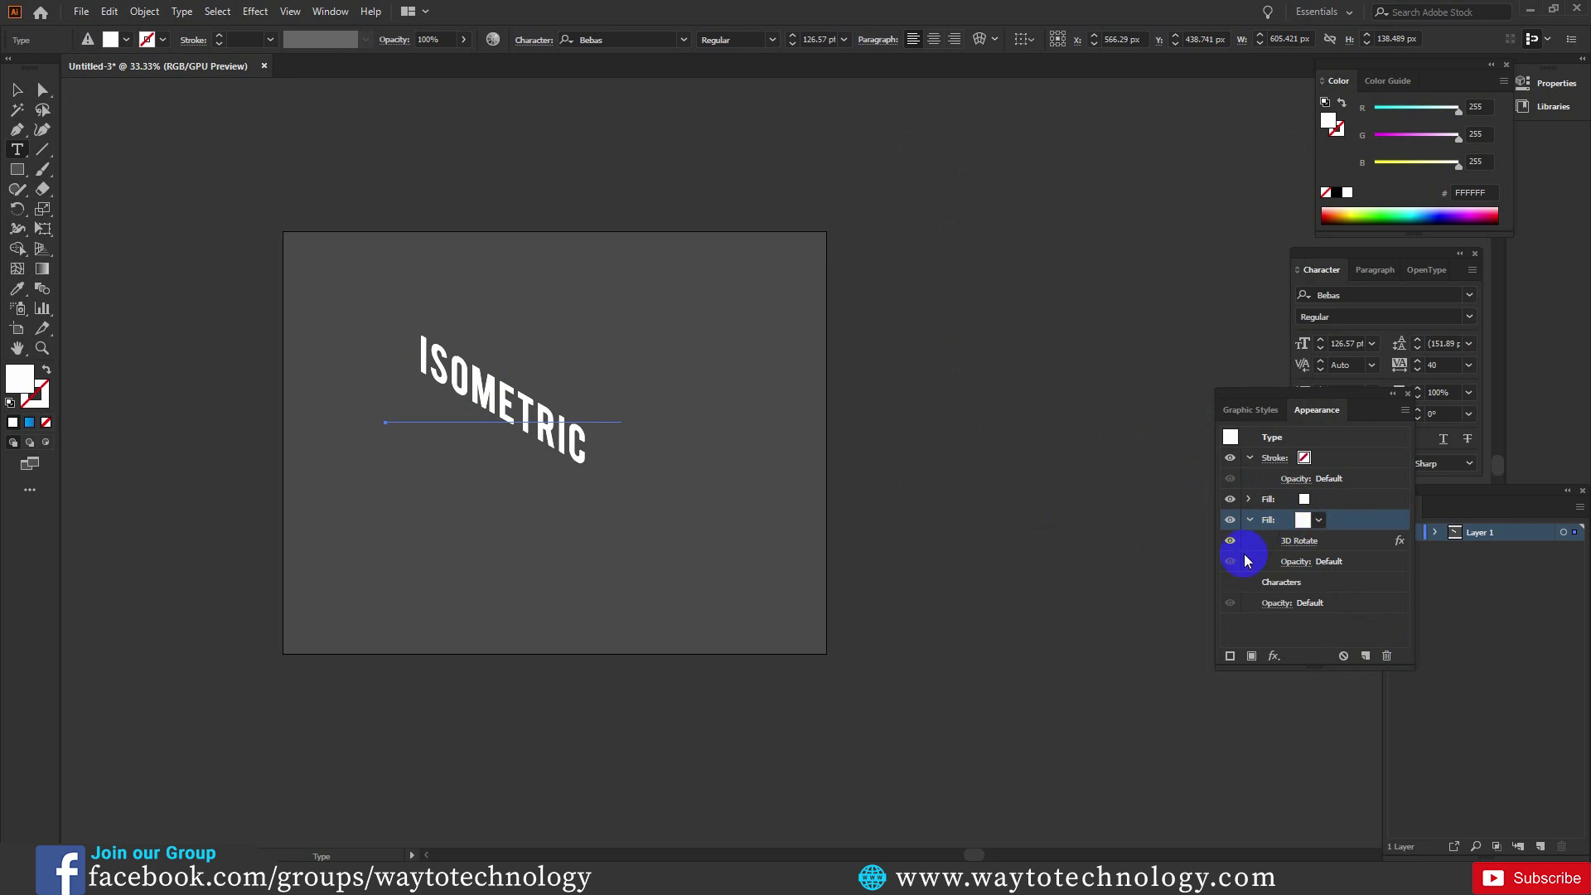
left_click(1301, 542)
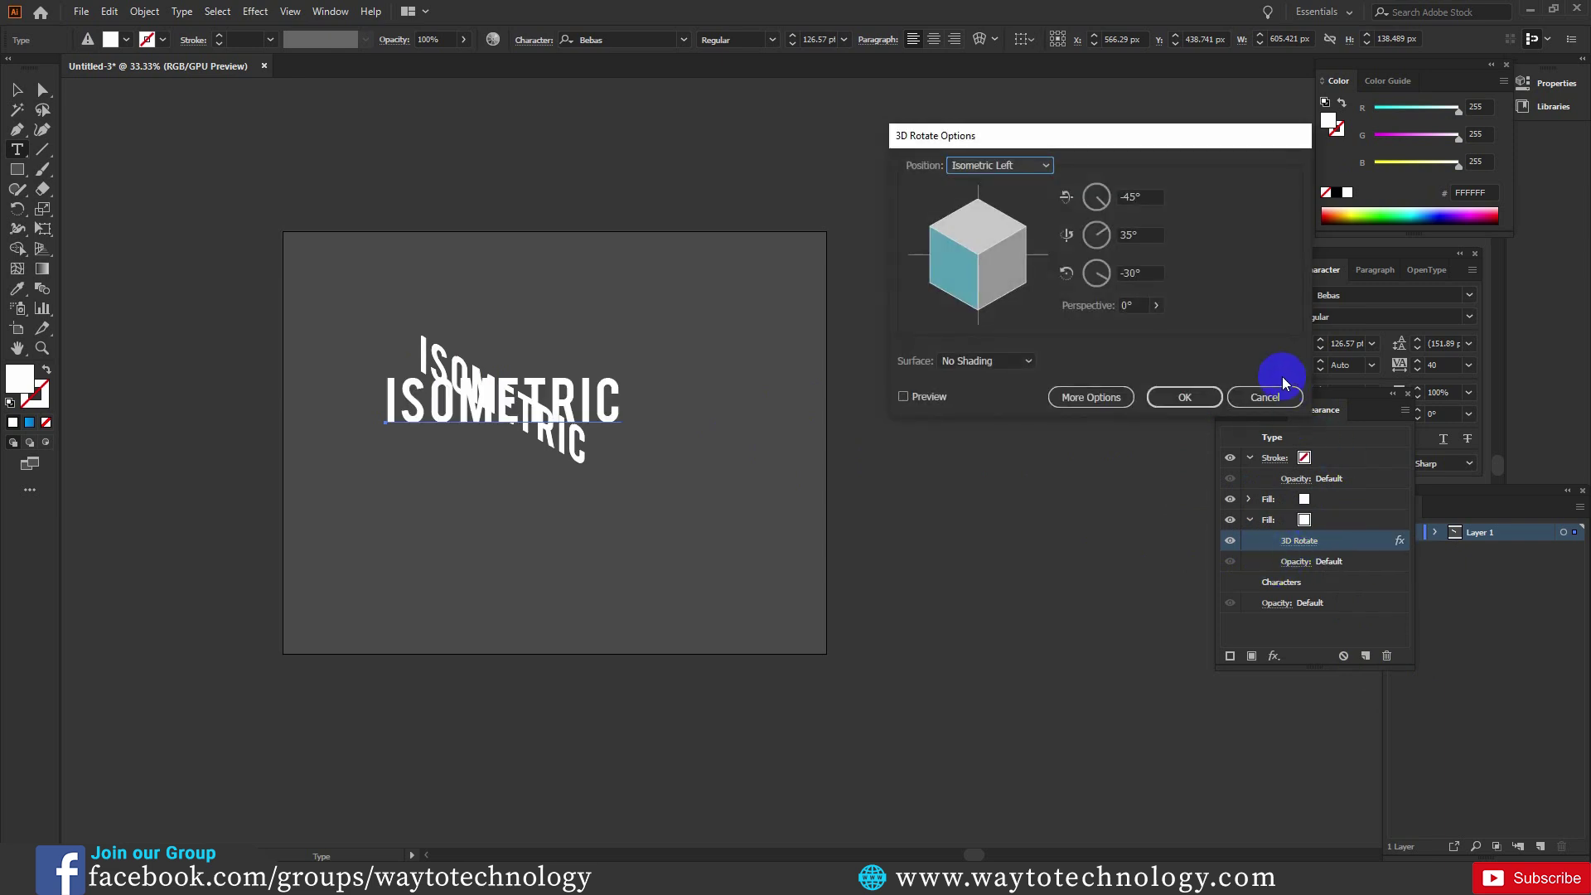
left_click(1275, 397)
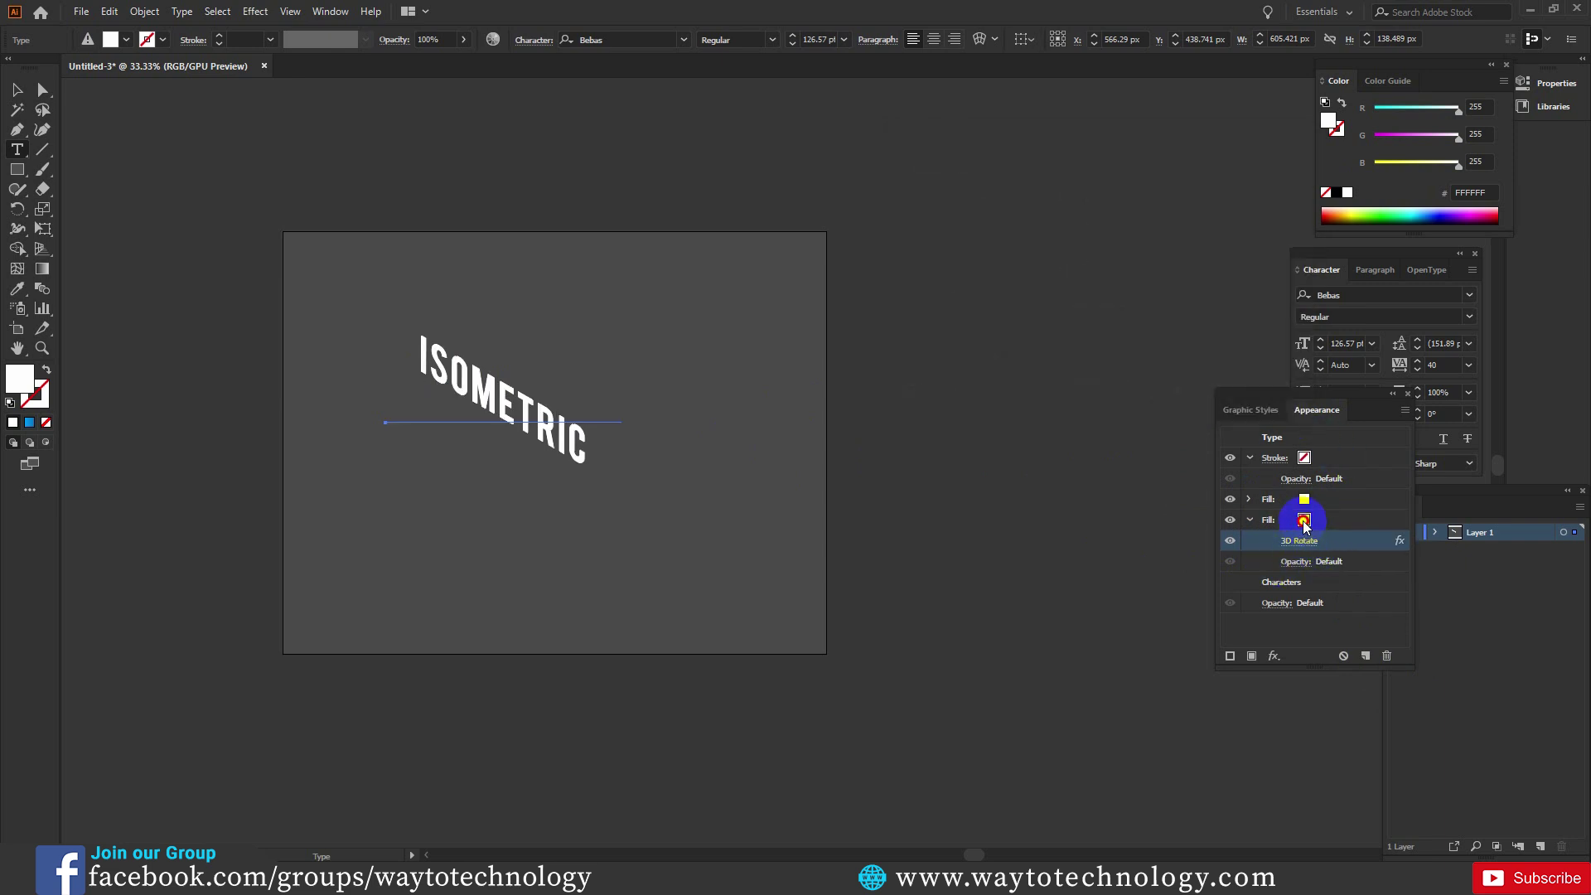
left_click(1305, 520)
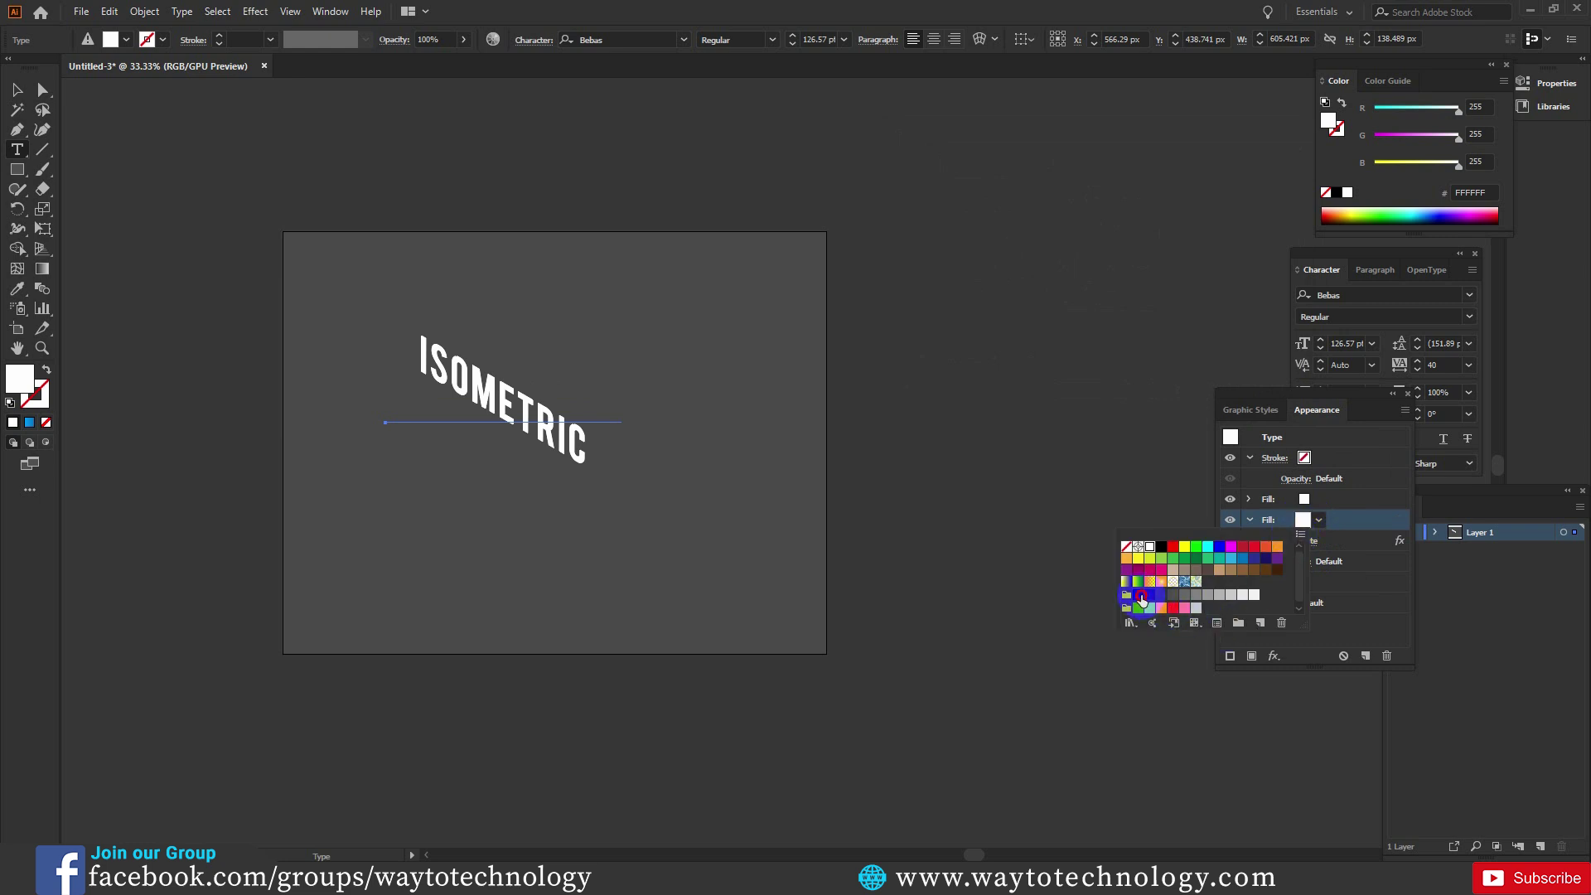
left_click(1142, 597)
left_click(1338, 528)
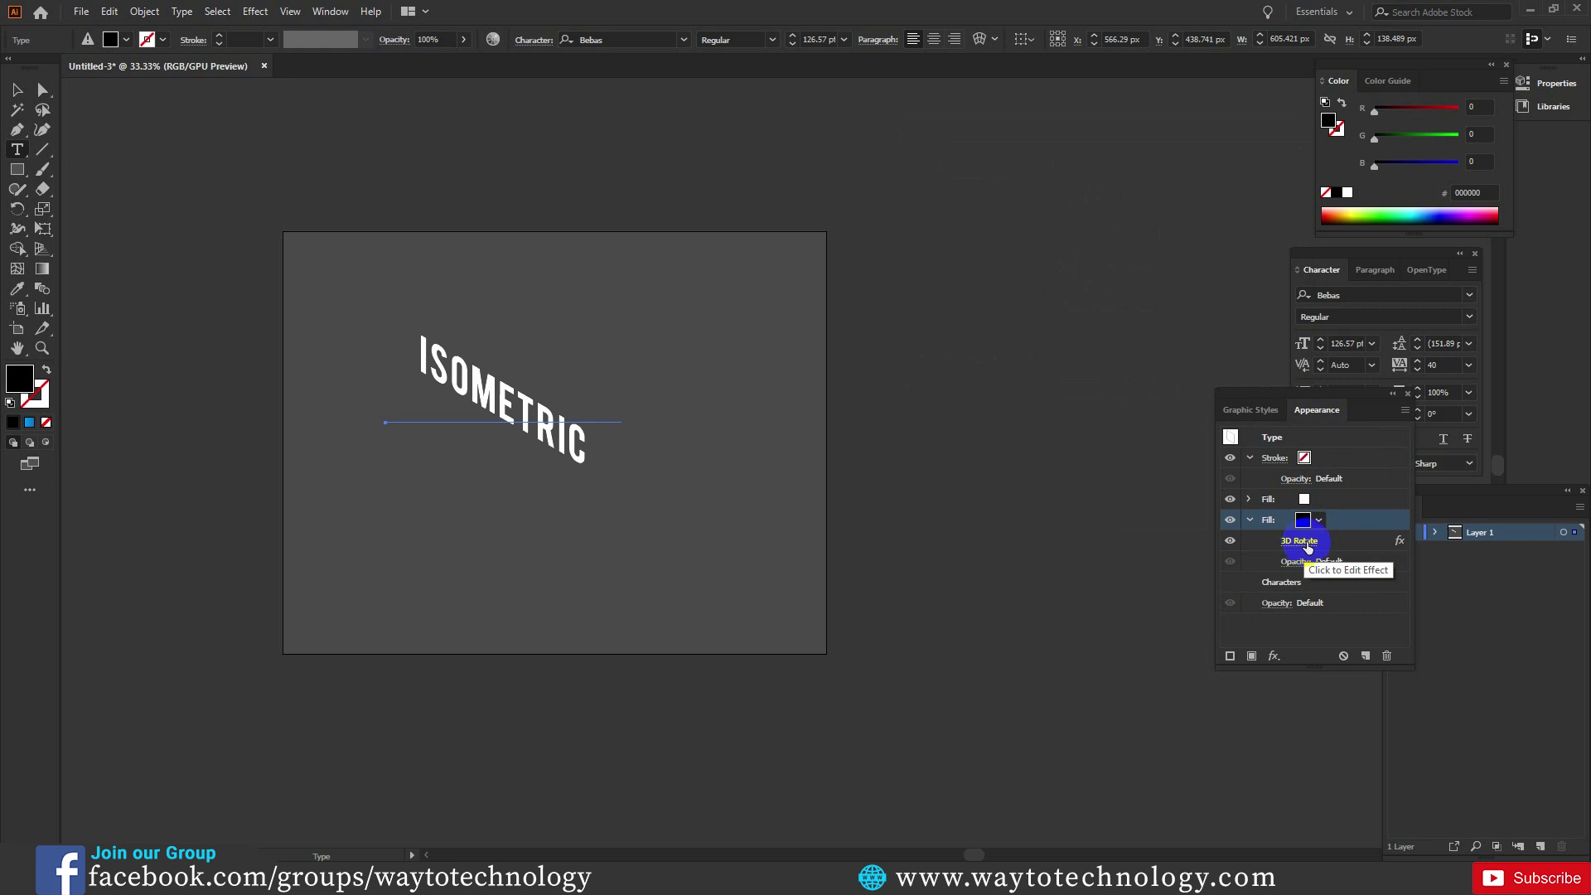
- Change the black fill's 3D Rotate to the Isometric Bottom preset (-45°, -35°, -30°)
left_click(1306, 543)
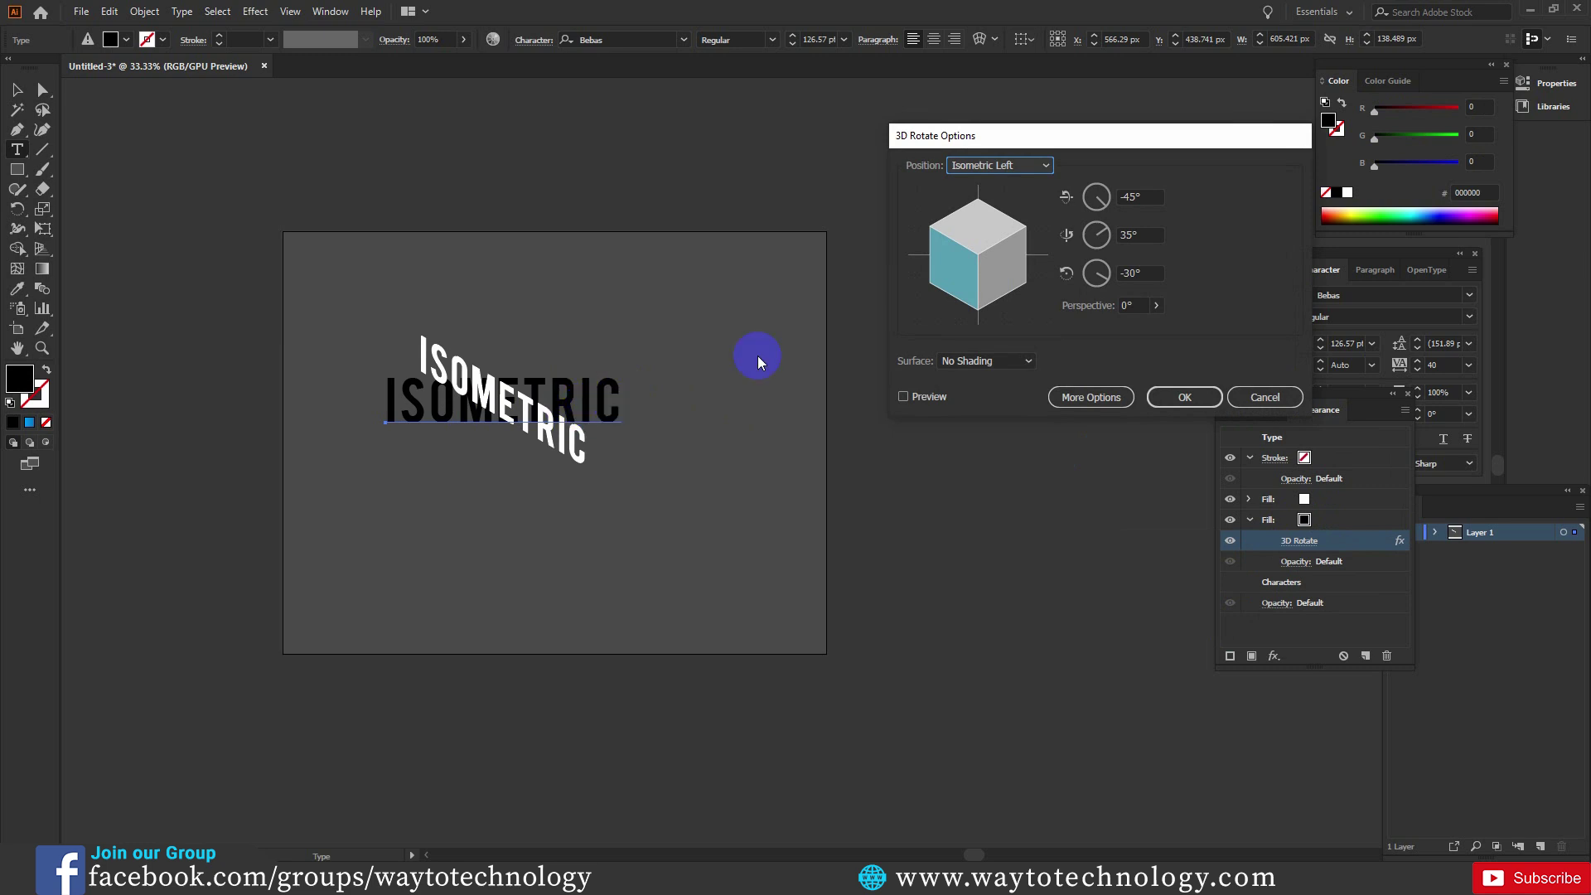
left_click(924, 397)
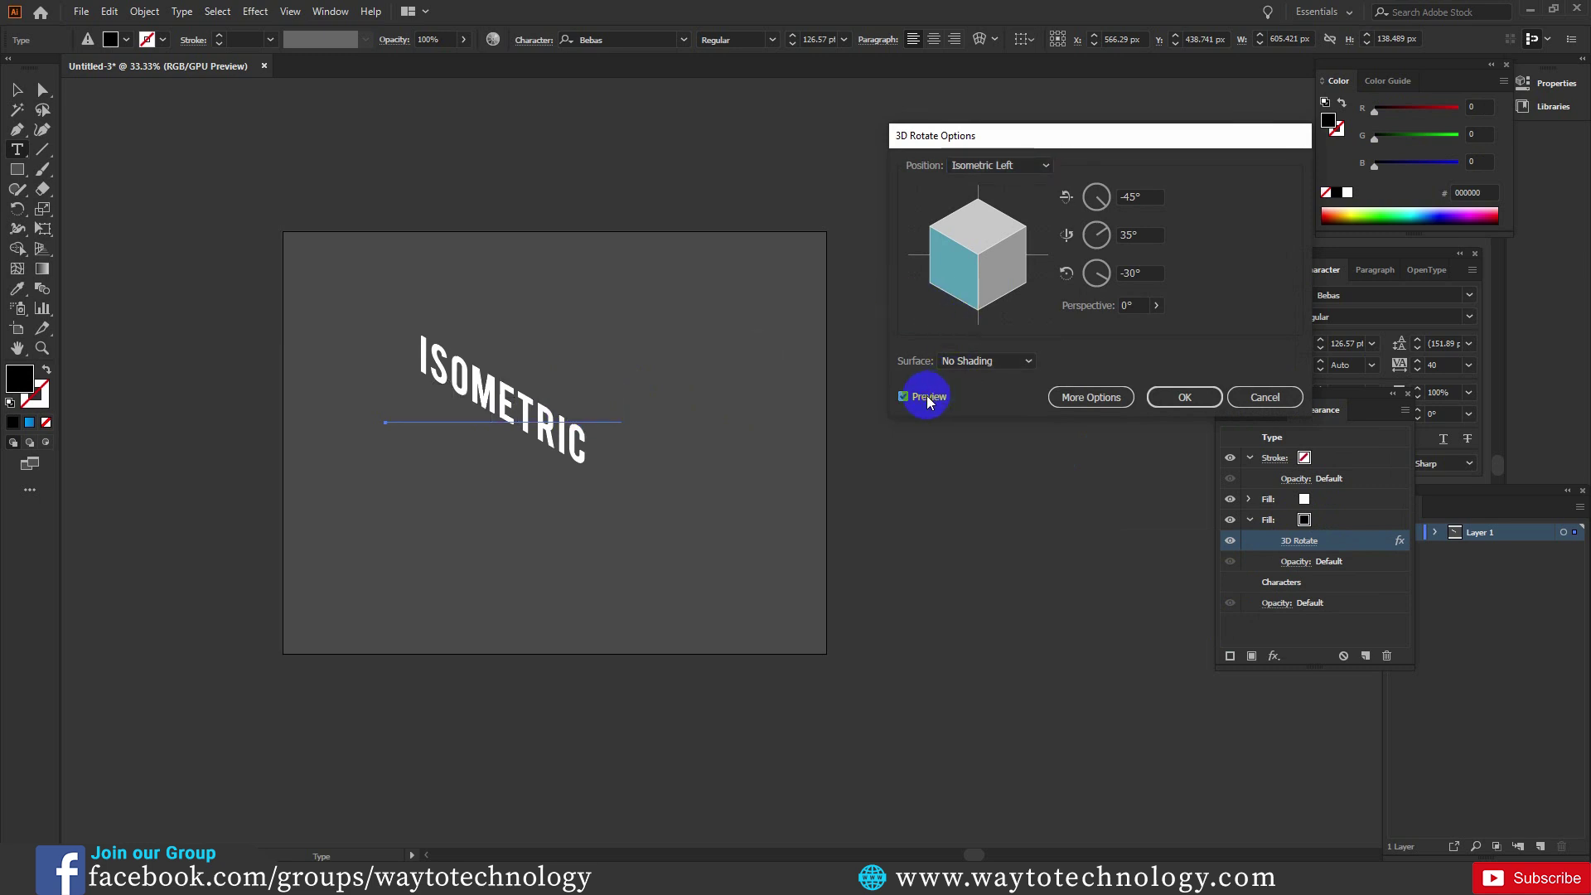
left_click(1005, 169)
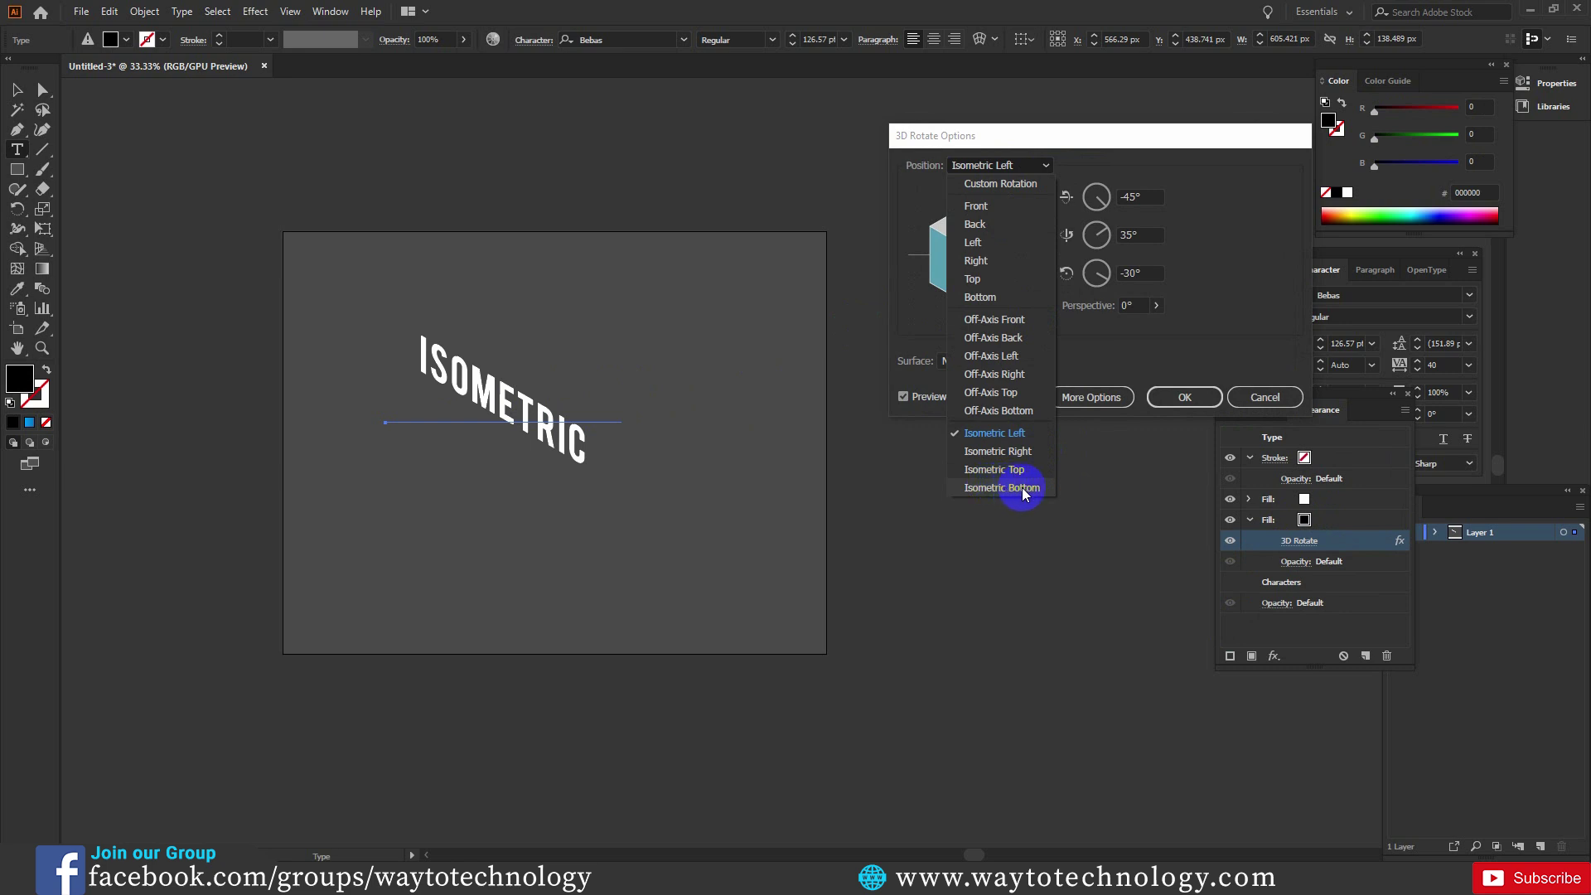
left_click(1023, 489)
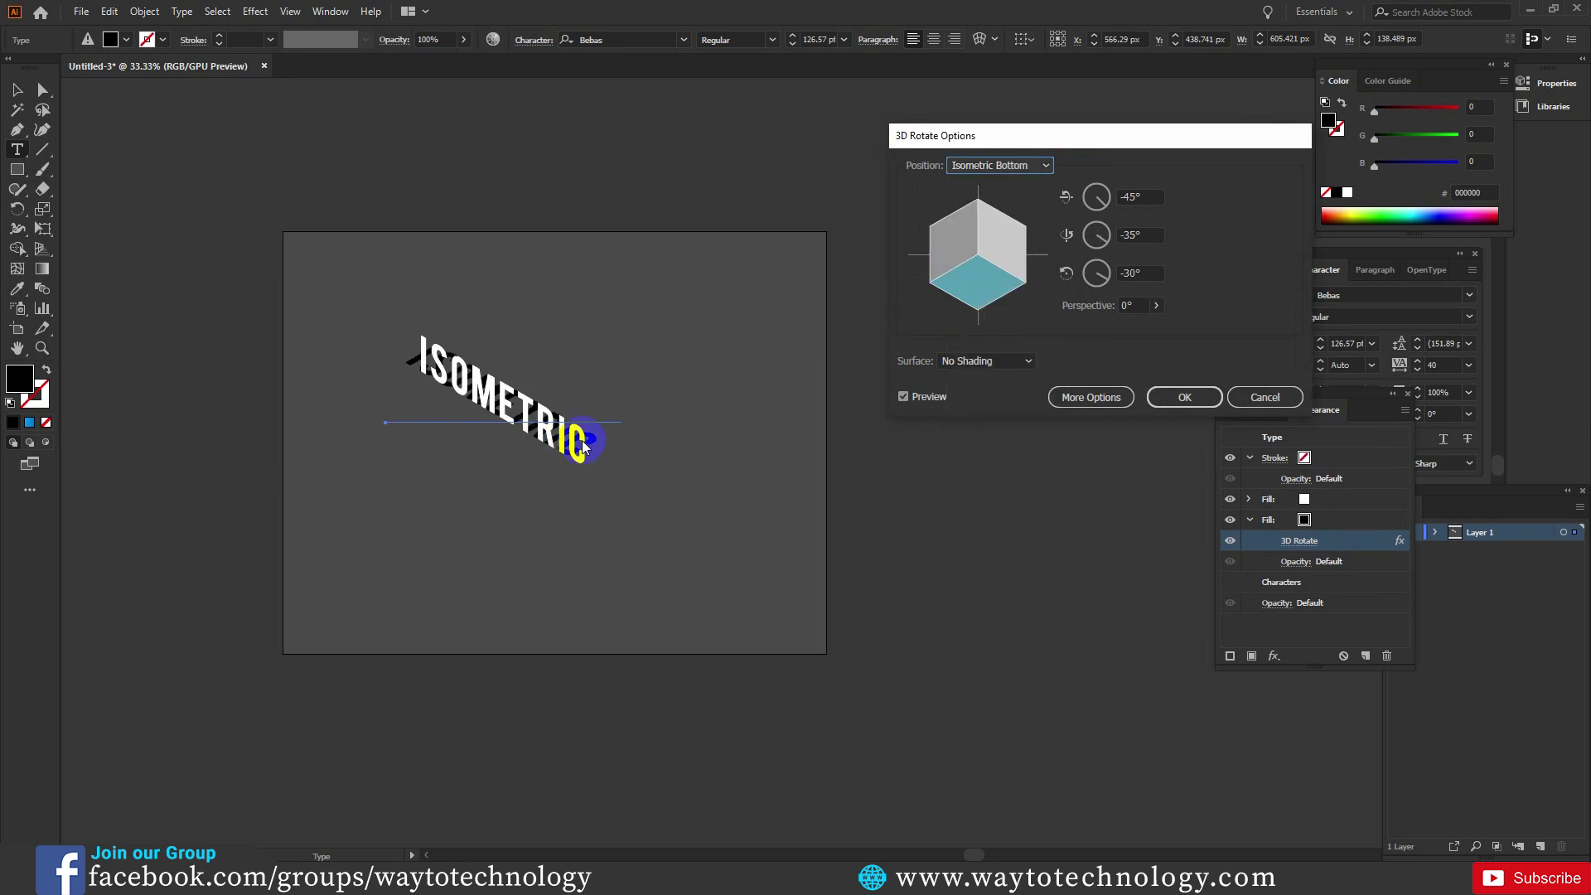
left_click(1183, 397)
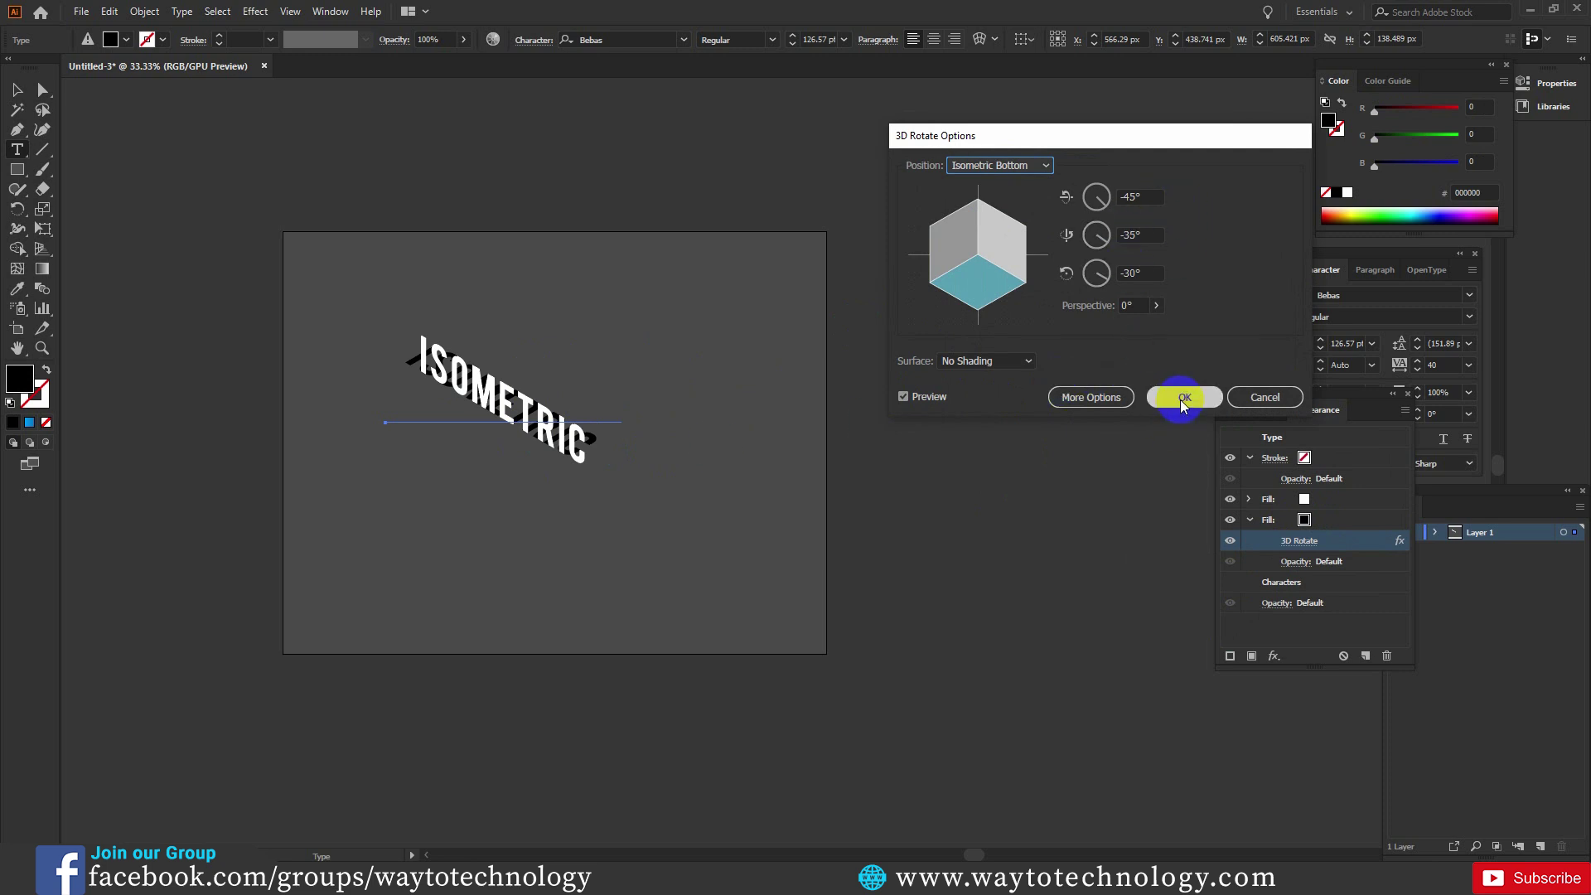
left_click(554, 424)
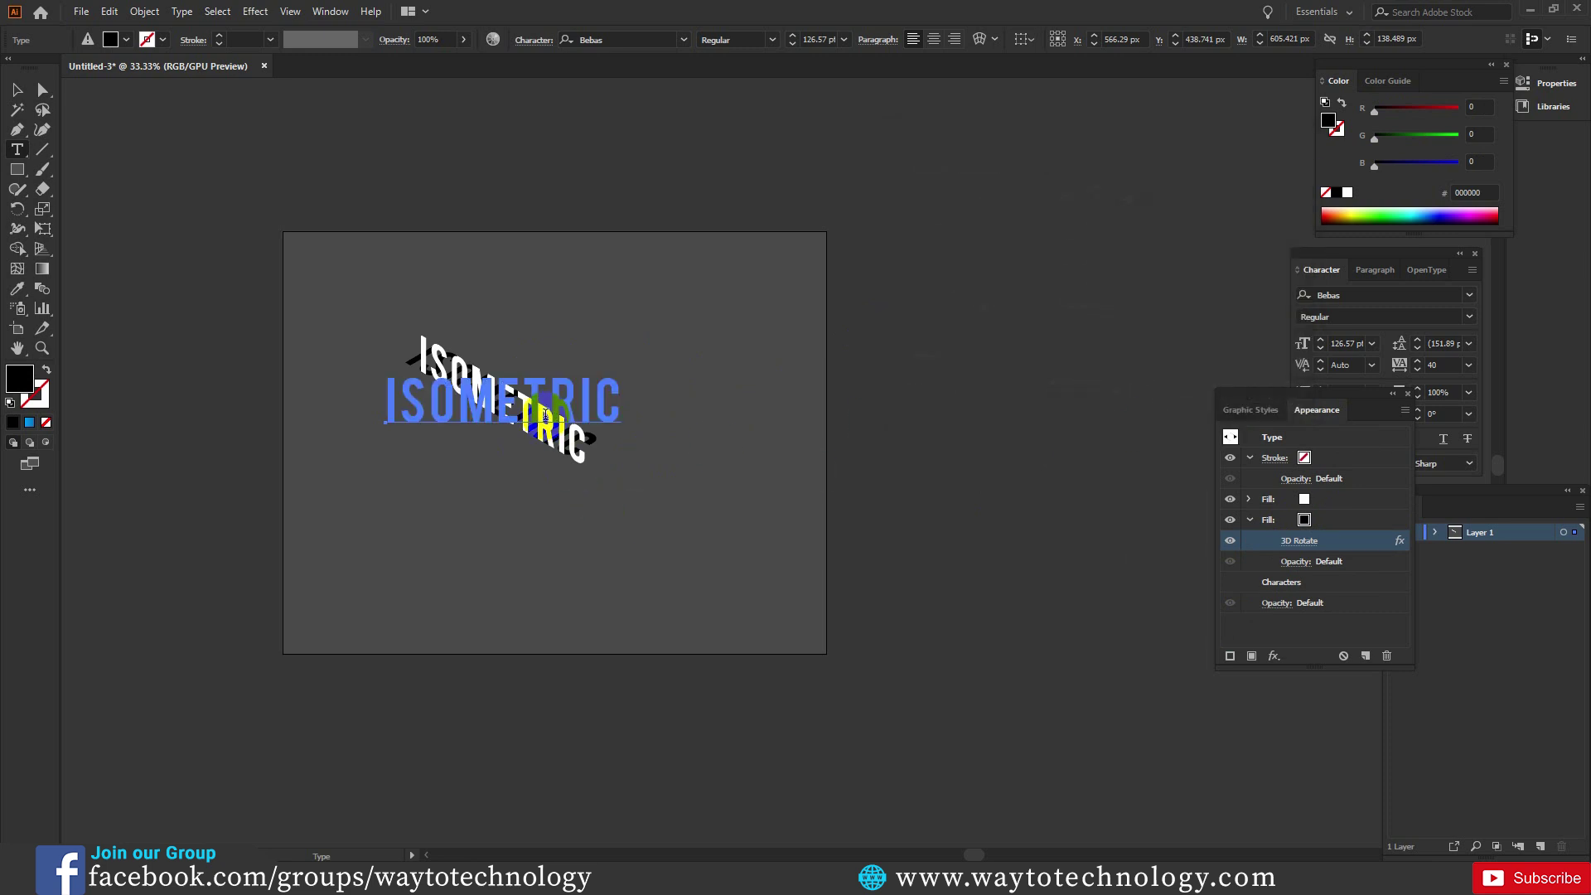
double_click(544, 434)
left_click(539, 479)
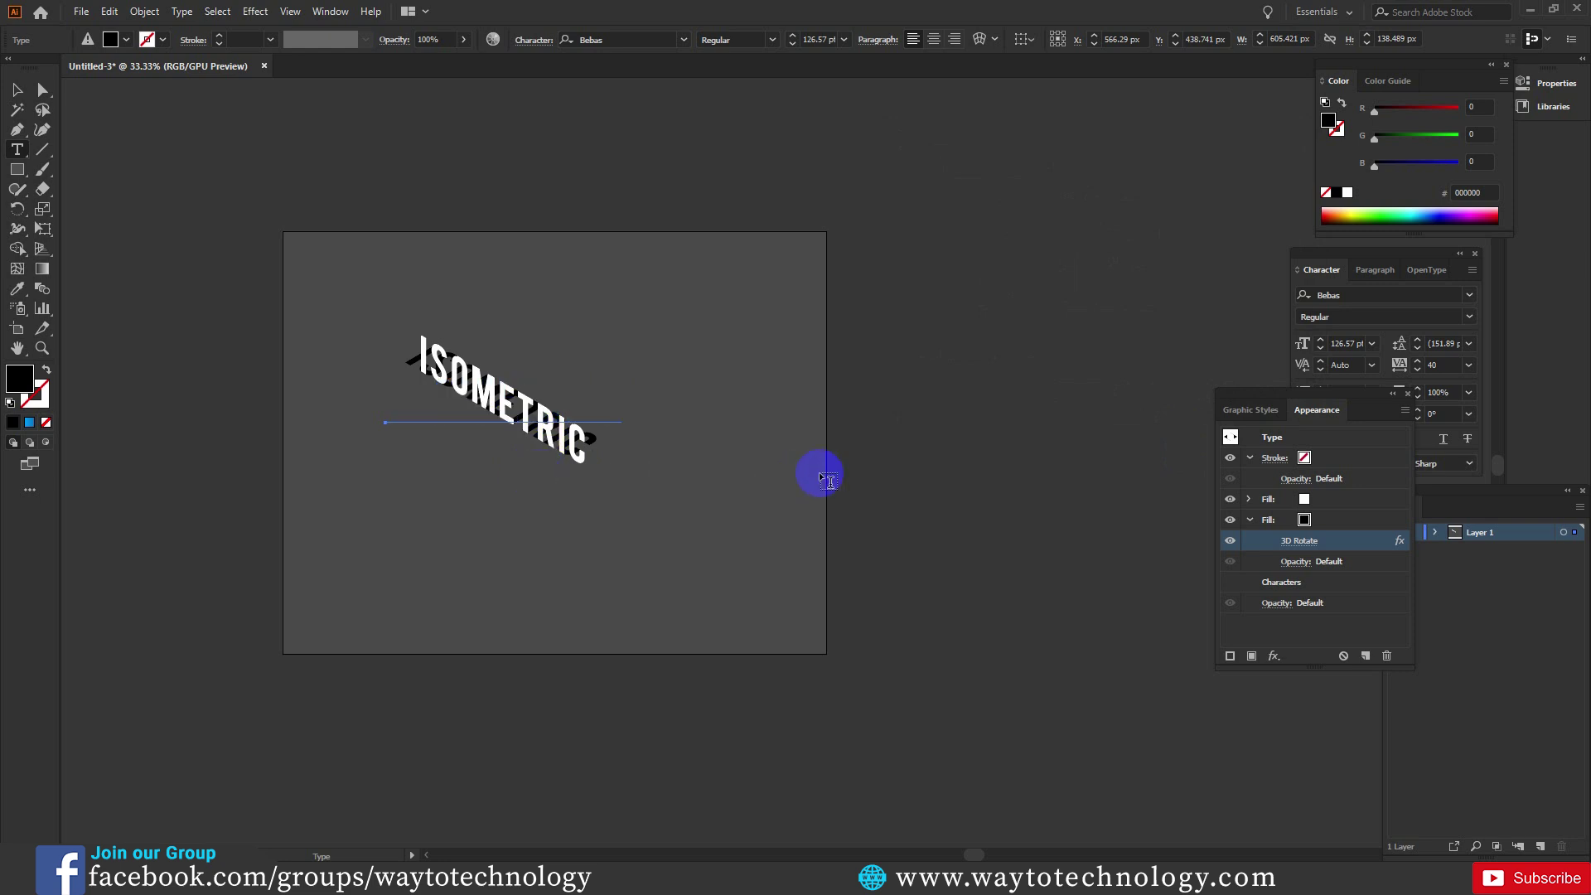
- Add a Transform effect to the black fill, moving it roughly -57 px horizontally and 81 px down
left_click(1274, 656)
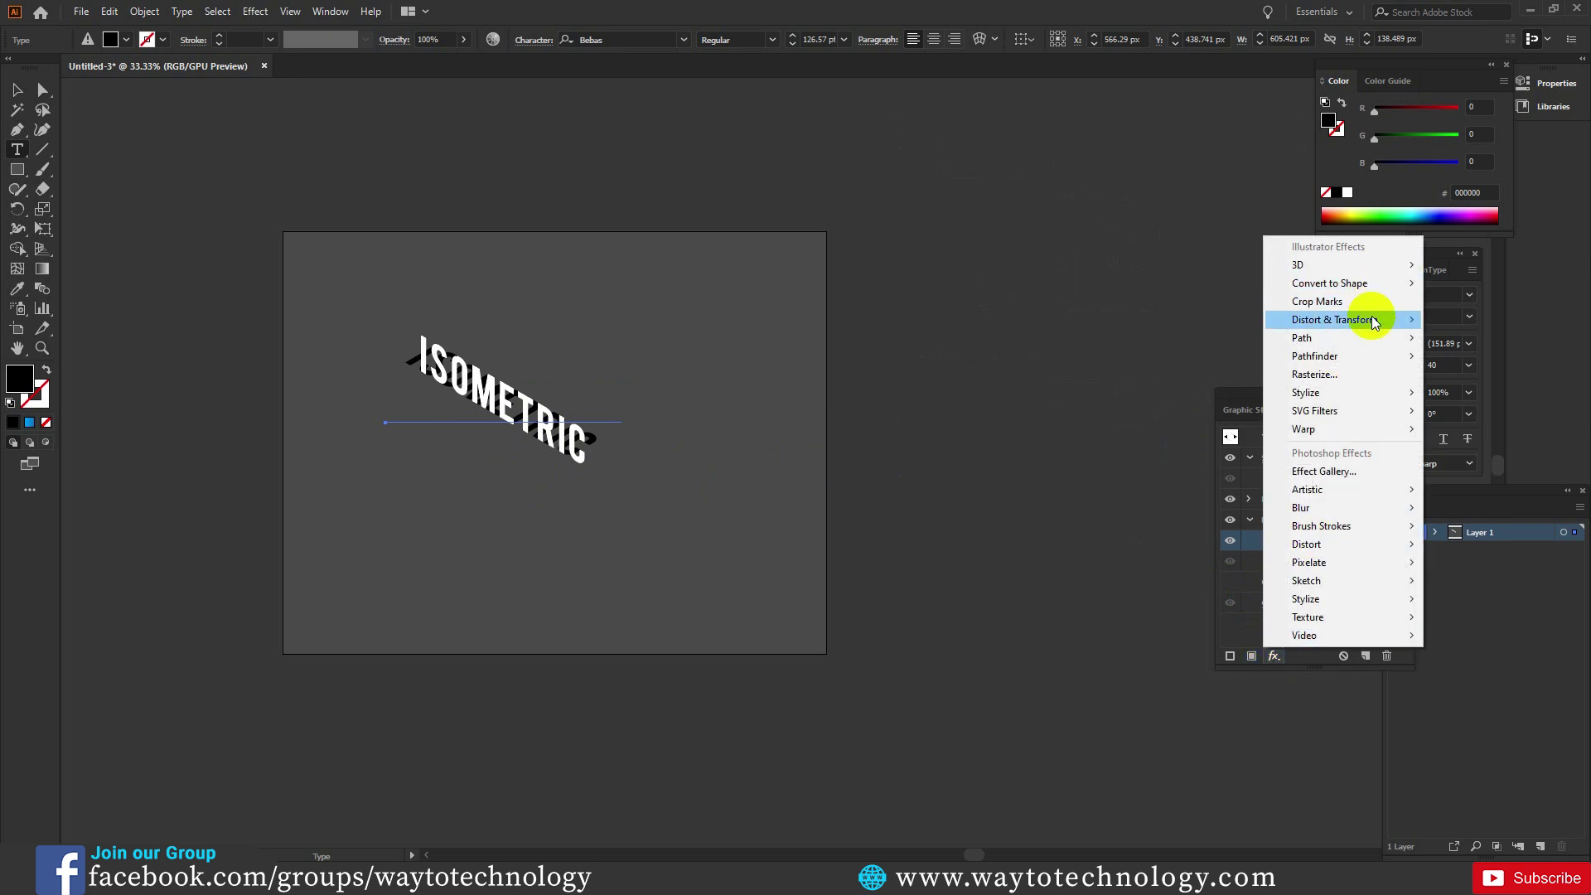
mouse_move(1335, 320)
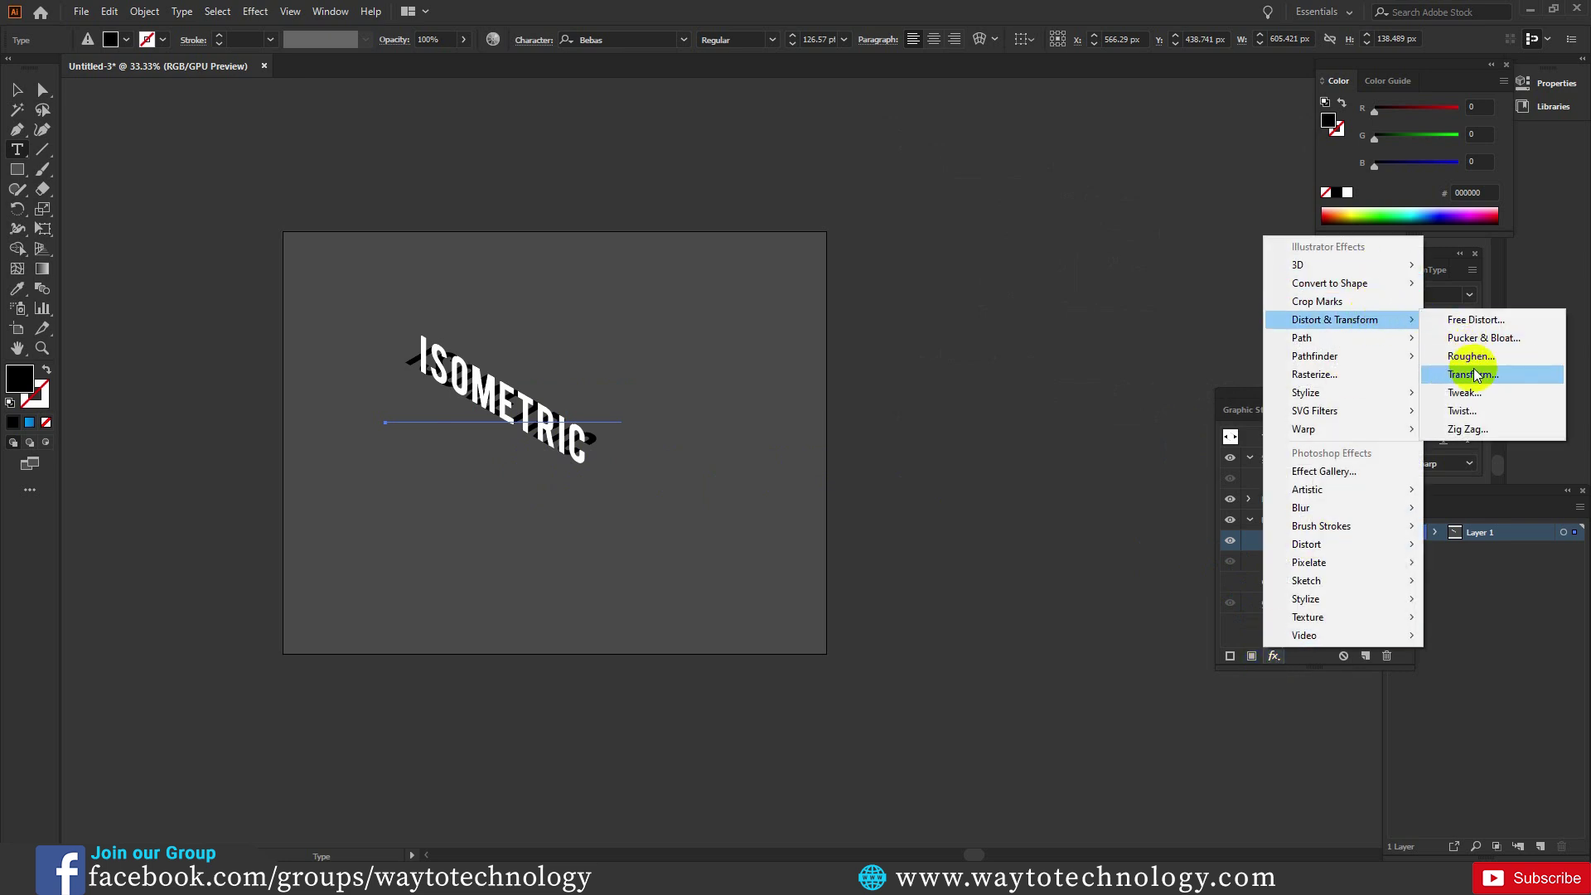
left_click(1473, 375)
left_click(1011, 561)
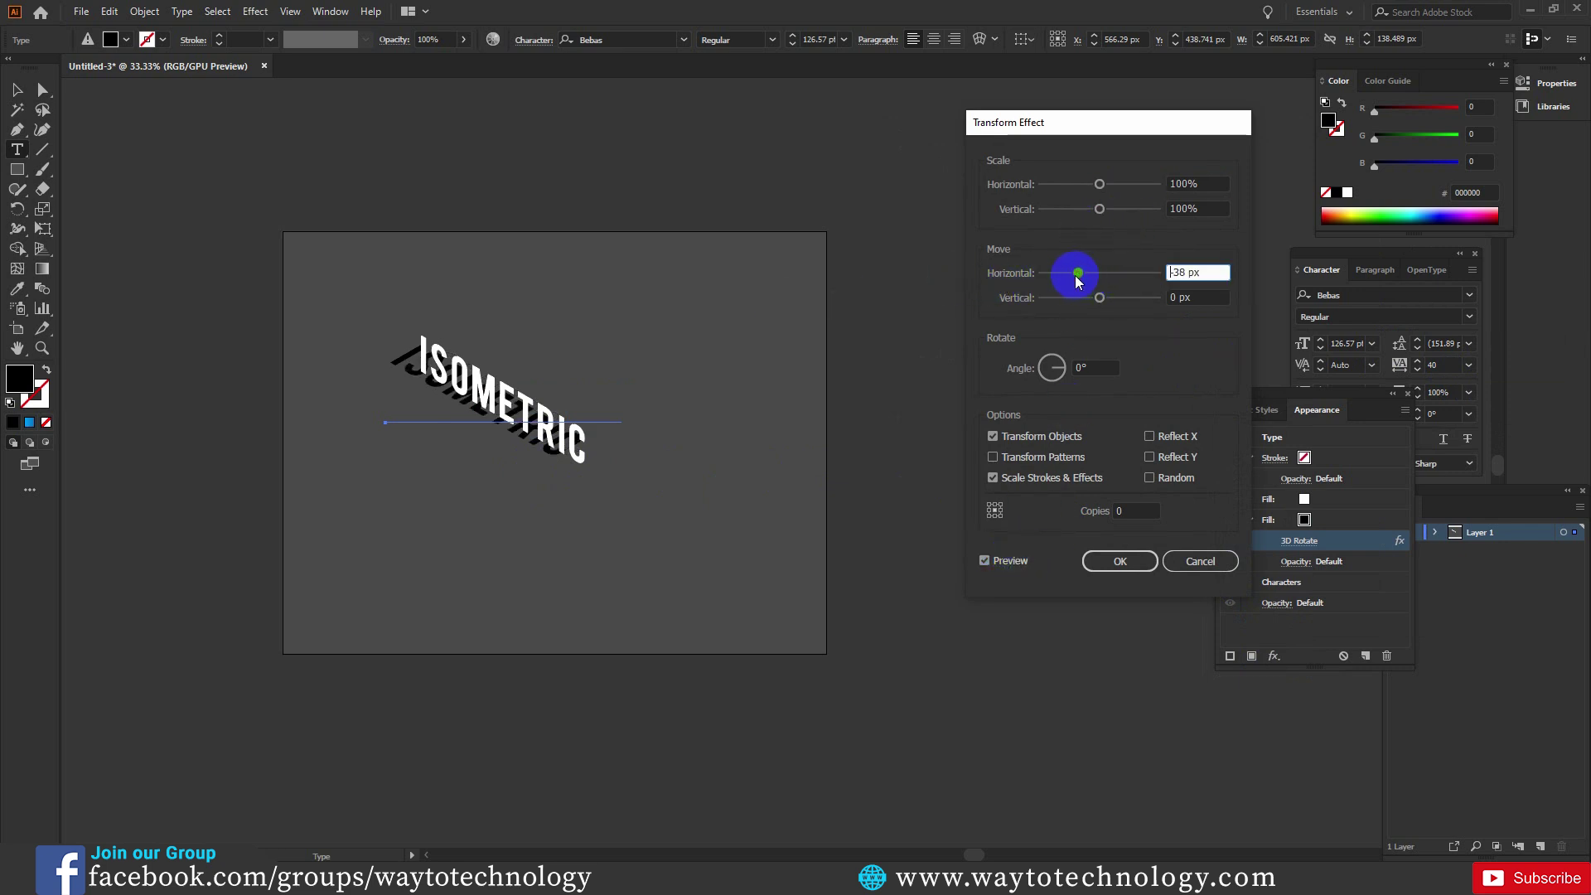
mouse_move(1099, 275)
left_mouse_down()
mouse_move(1068, 274)
mouse_move(1136, 274)
mouse_move(1058, 282)
left_mouse_up()
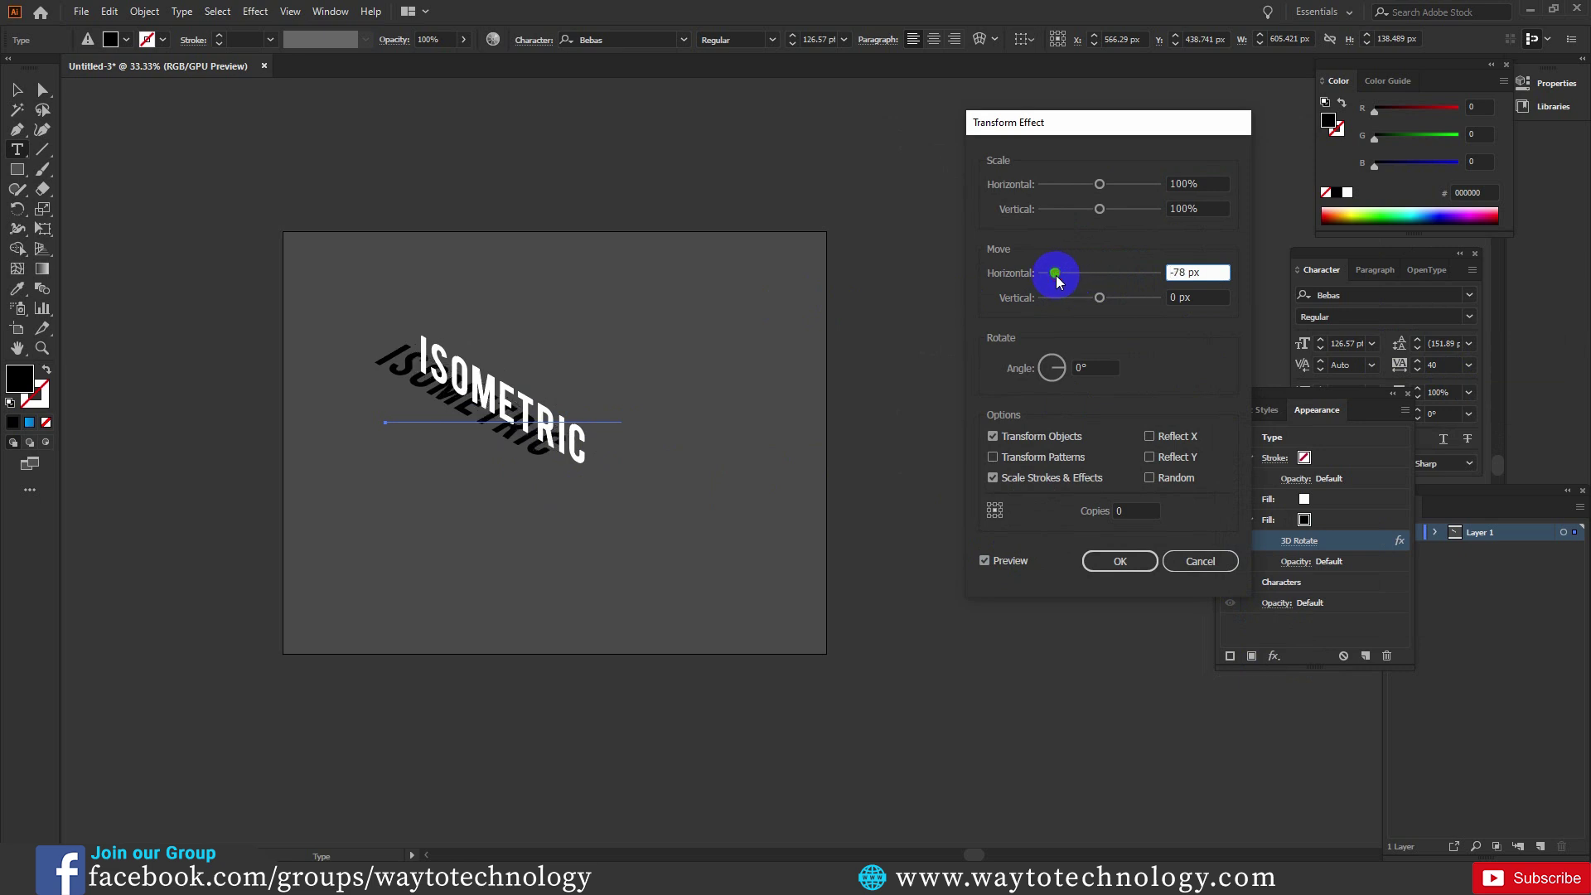
left_click_drag(1056, 282, 1065, 274)
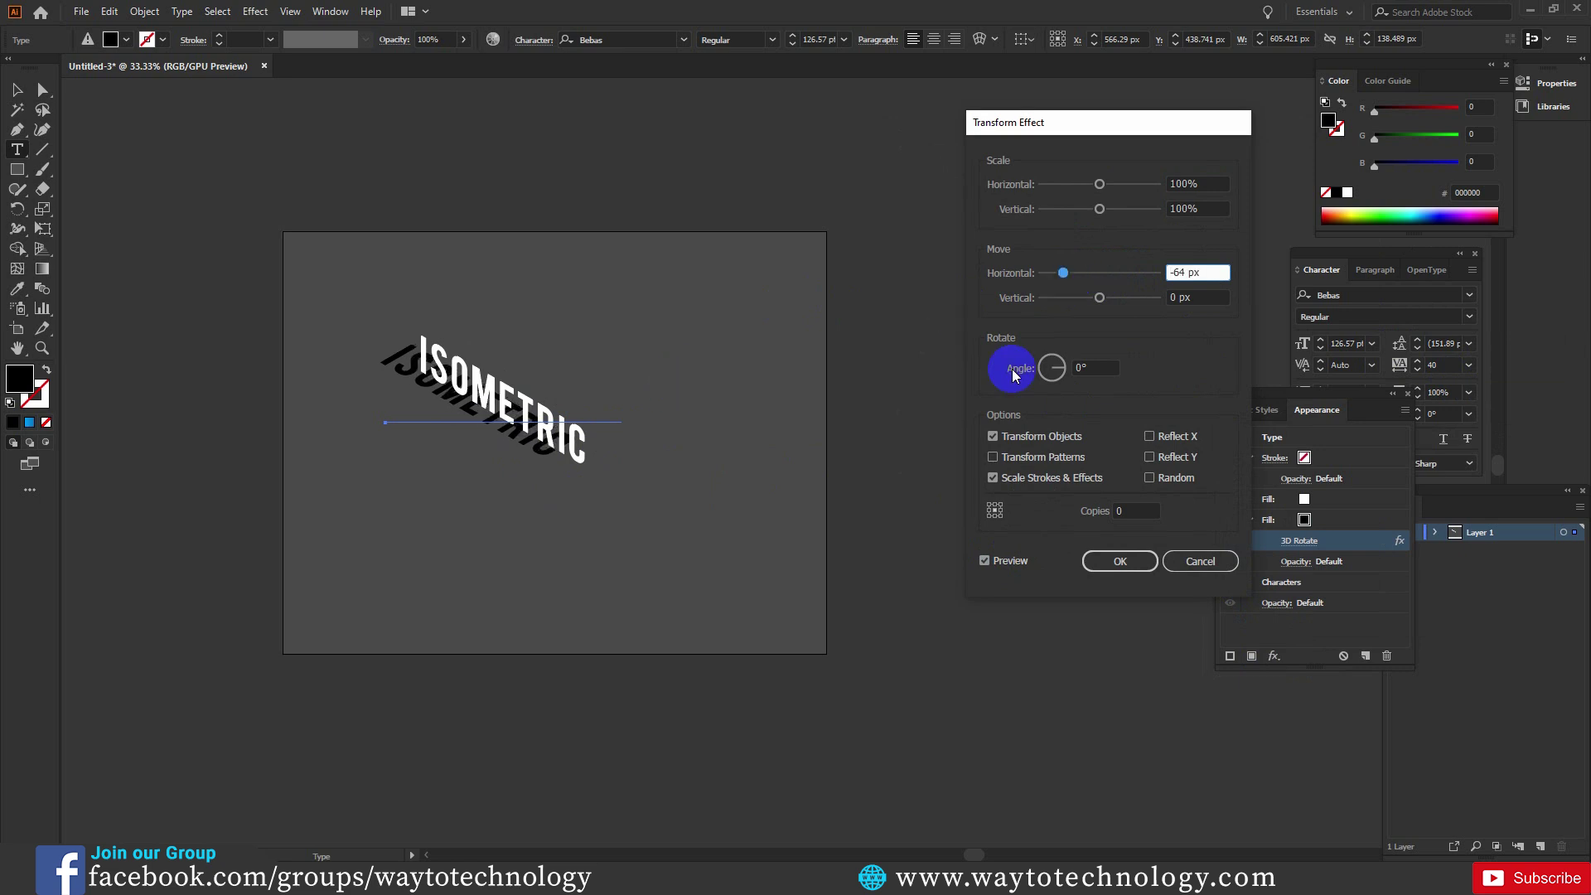
left_click_drag(1102, 301, 1134, 300)
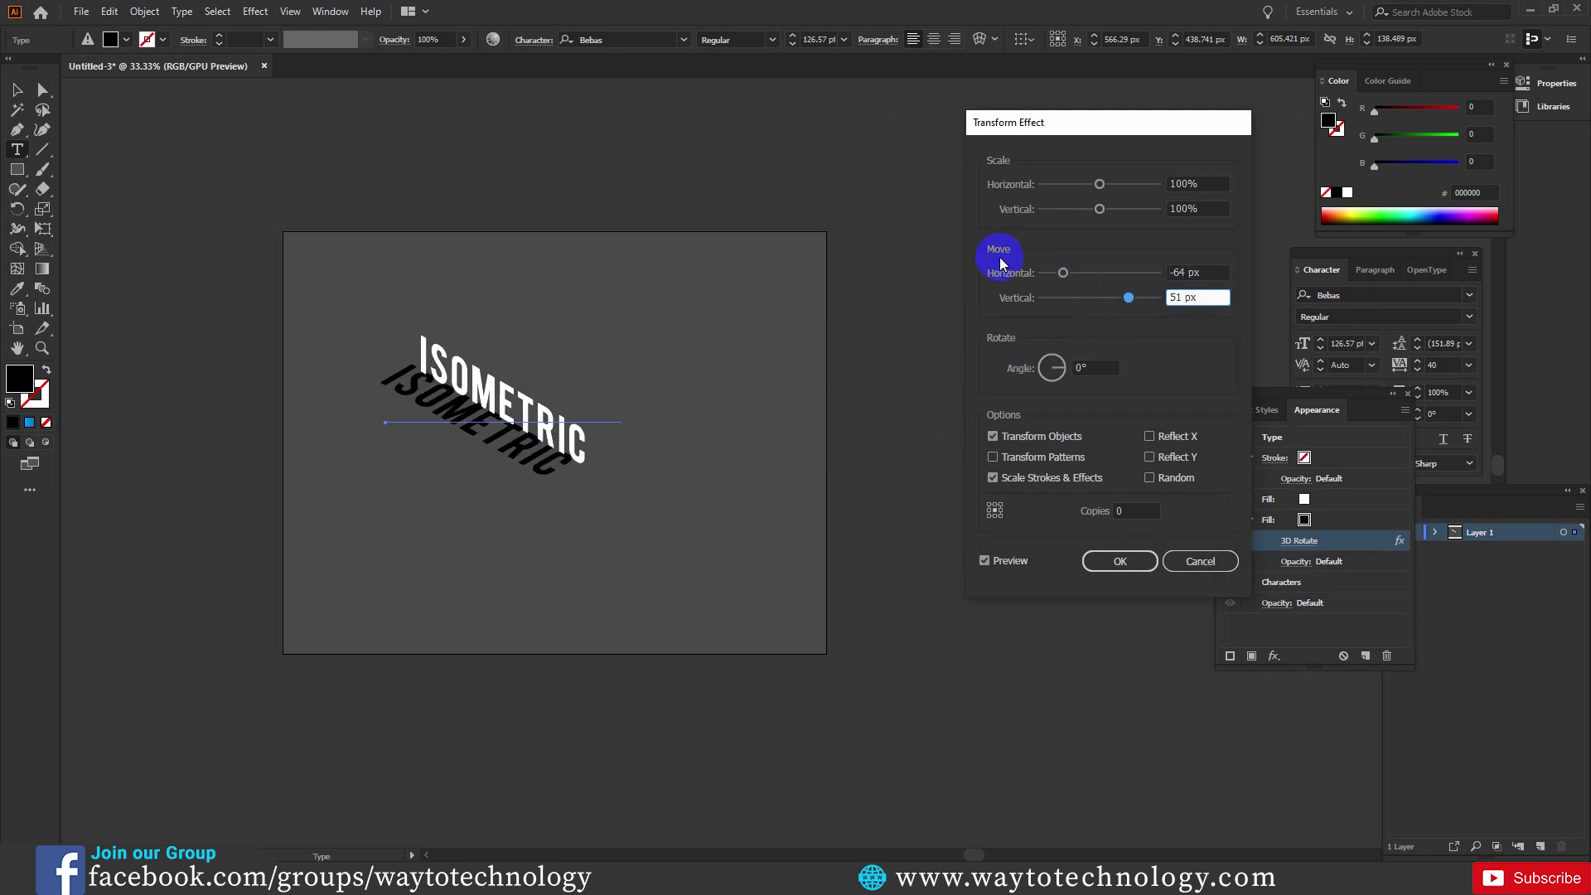
left_click_drag(1137, 305, 1142, 307)
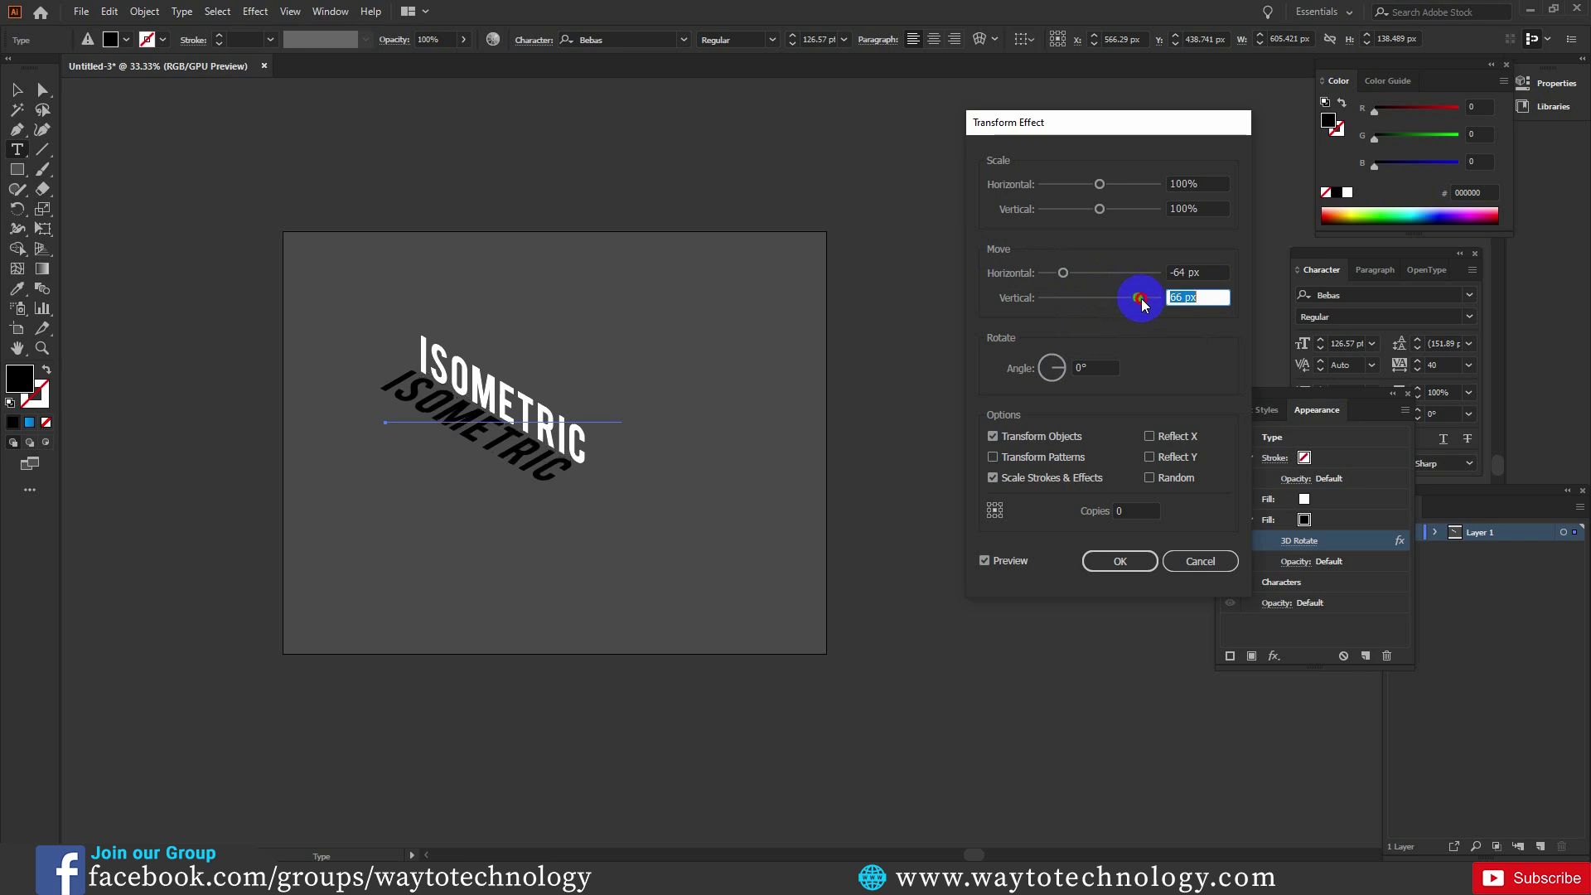
left_click_drag(1142, 300, 1069, 273)
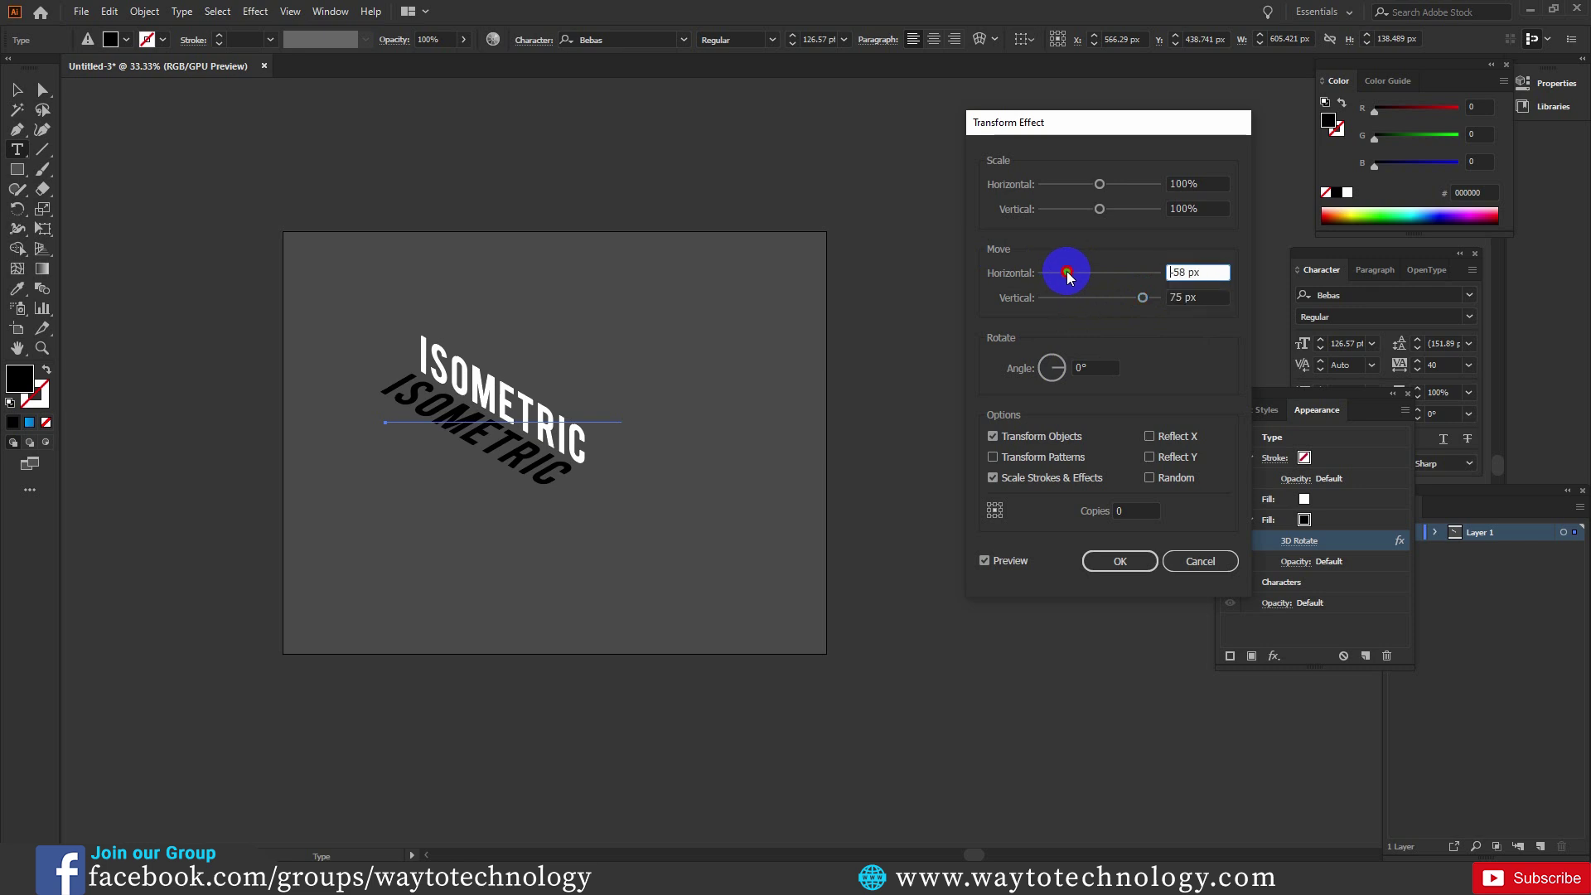
left_click_drag(1144, 297, 1148, 300)
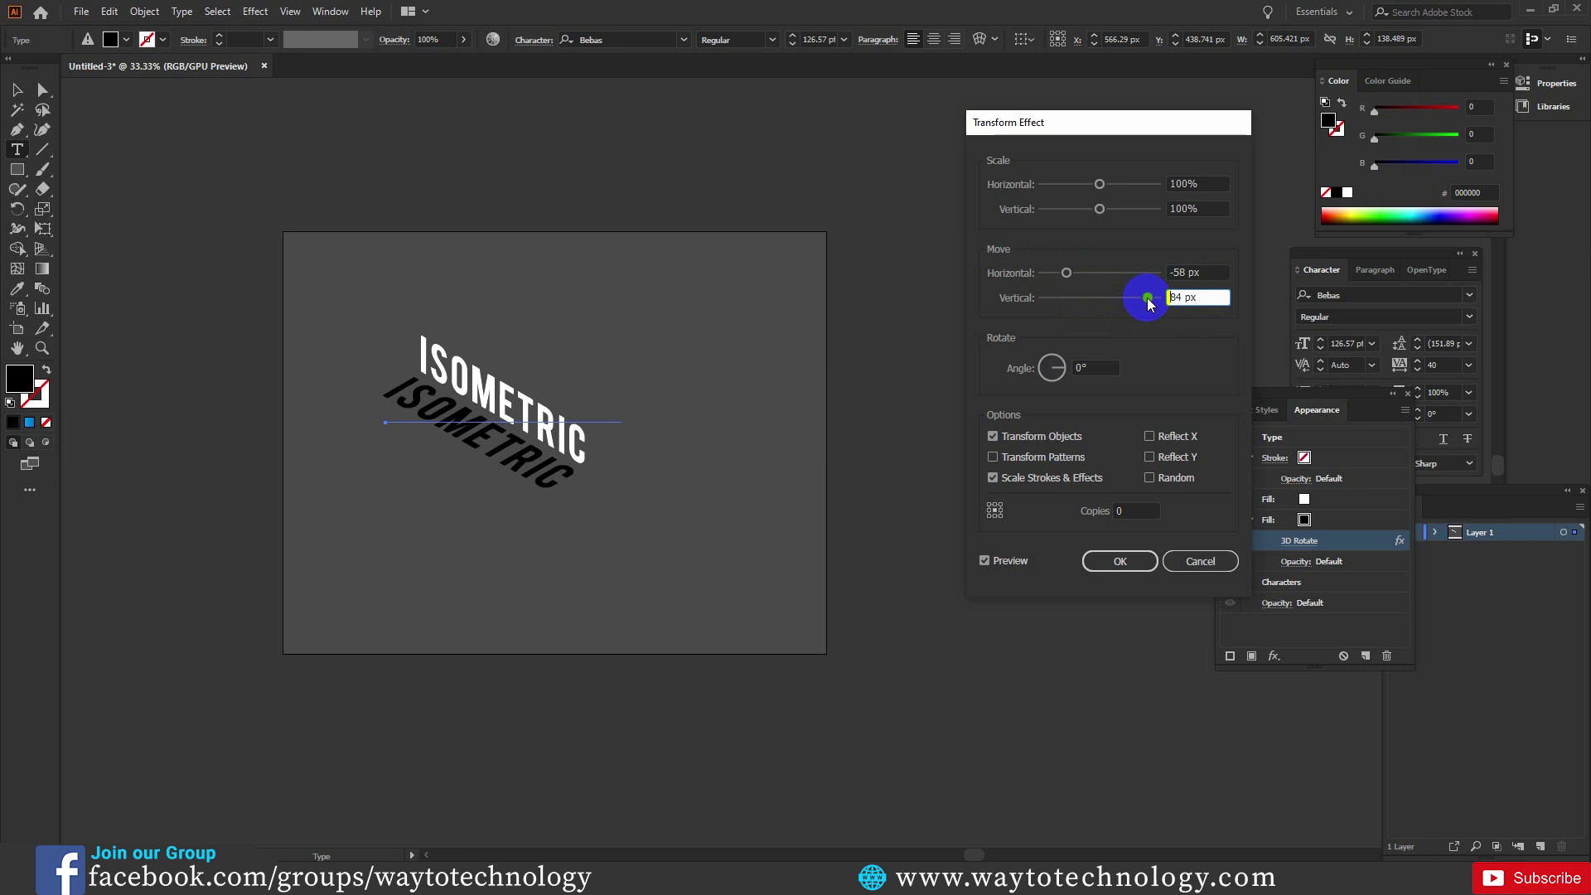
left_click(1068, 273)
left_click_drag(1071, 277, 1073, 278)
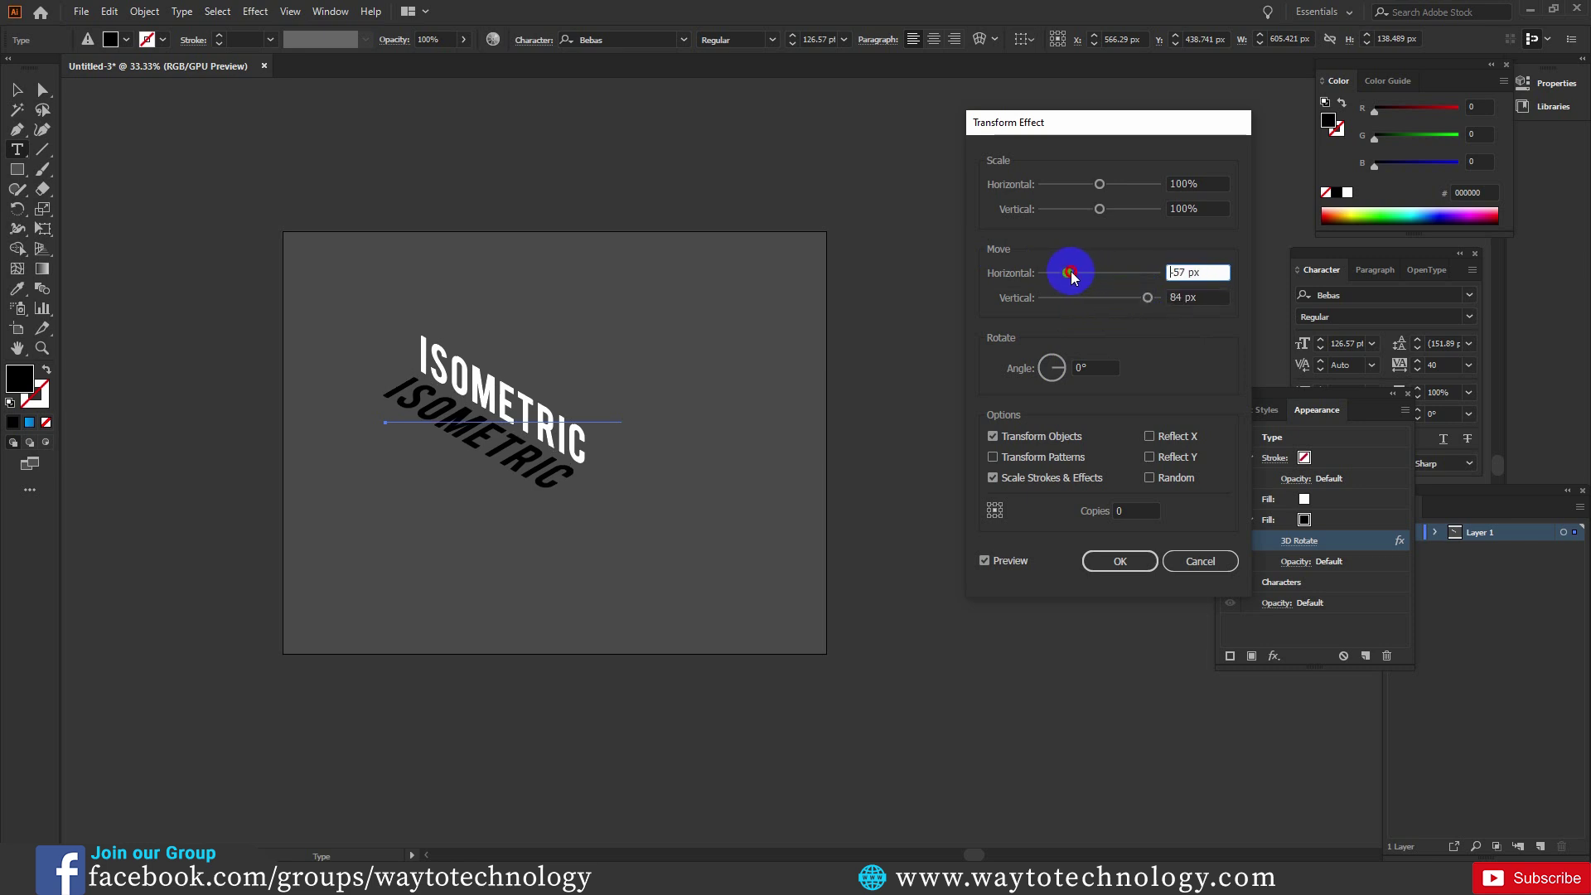
- Fine-tune the Transform move to -47 px horizontal and 82 px vertical and apply it
left_click(1191, 284)
key("Up")
key("Up")
key("Up")
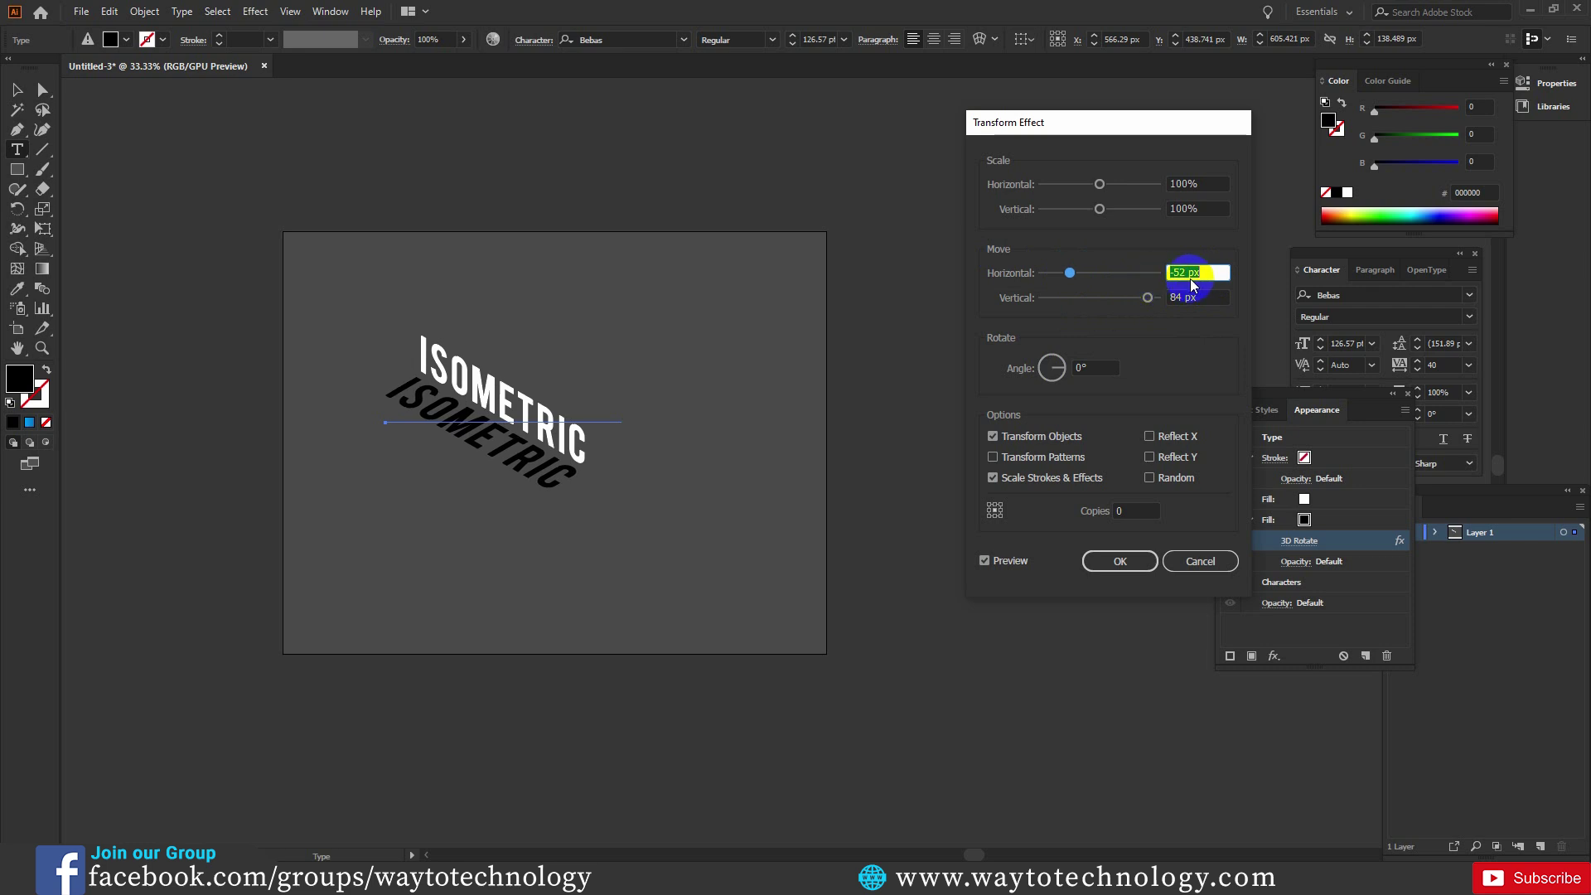
key("Up")
key("Up")
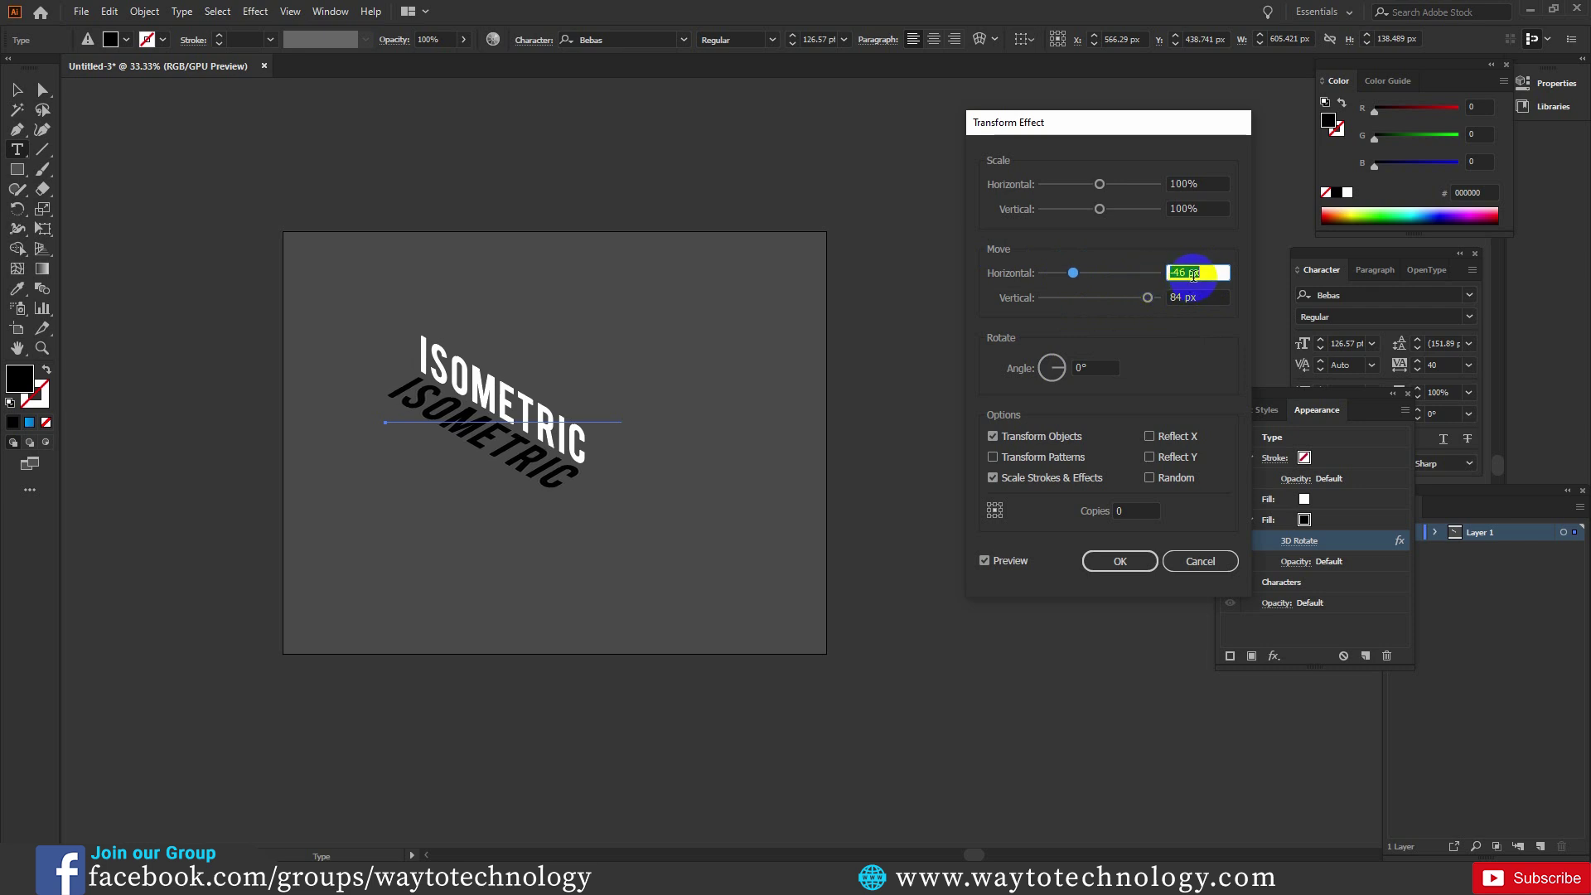
left_click(1183, 299)
key("Up")
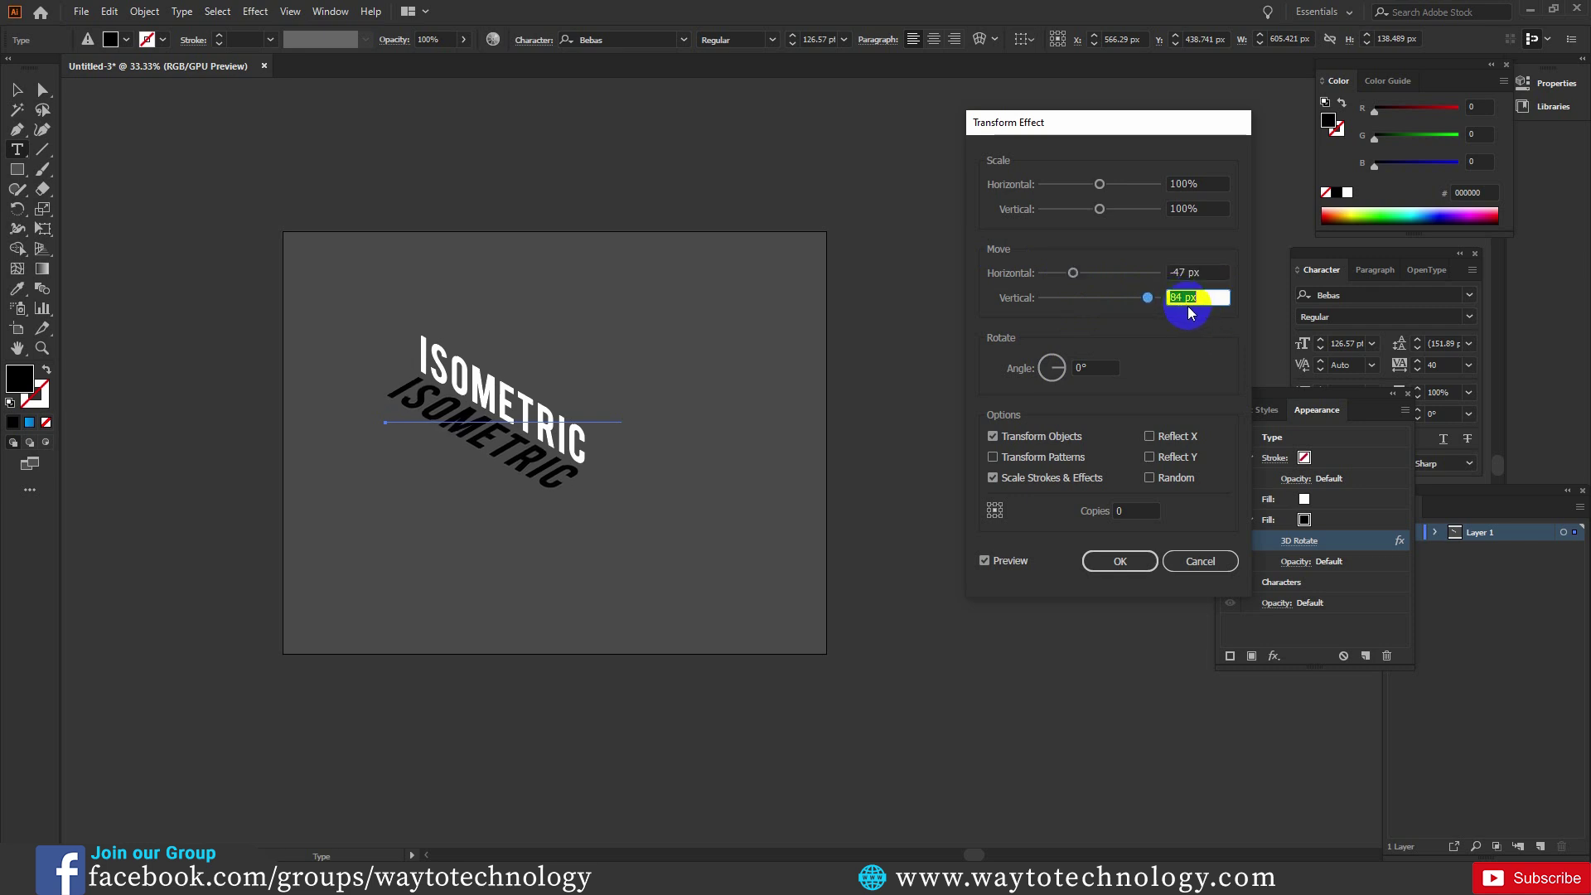
key("Down")
key("Down")
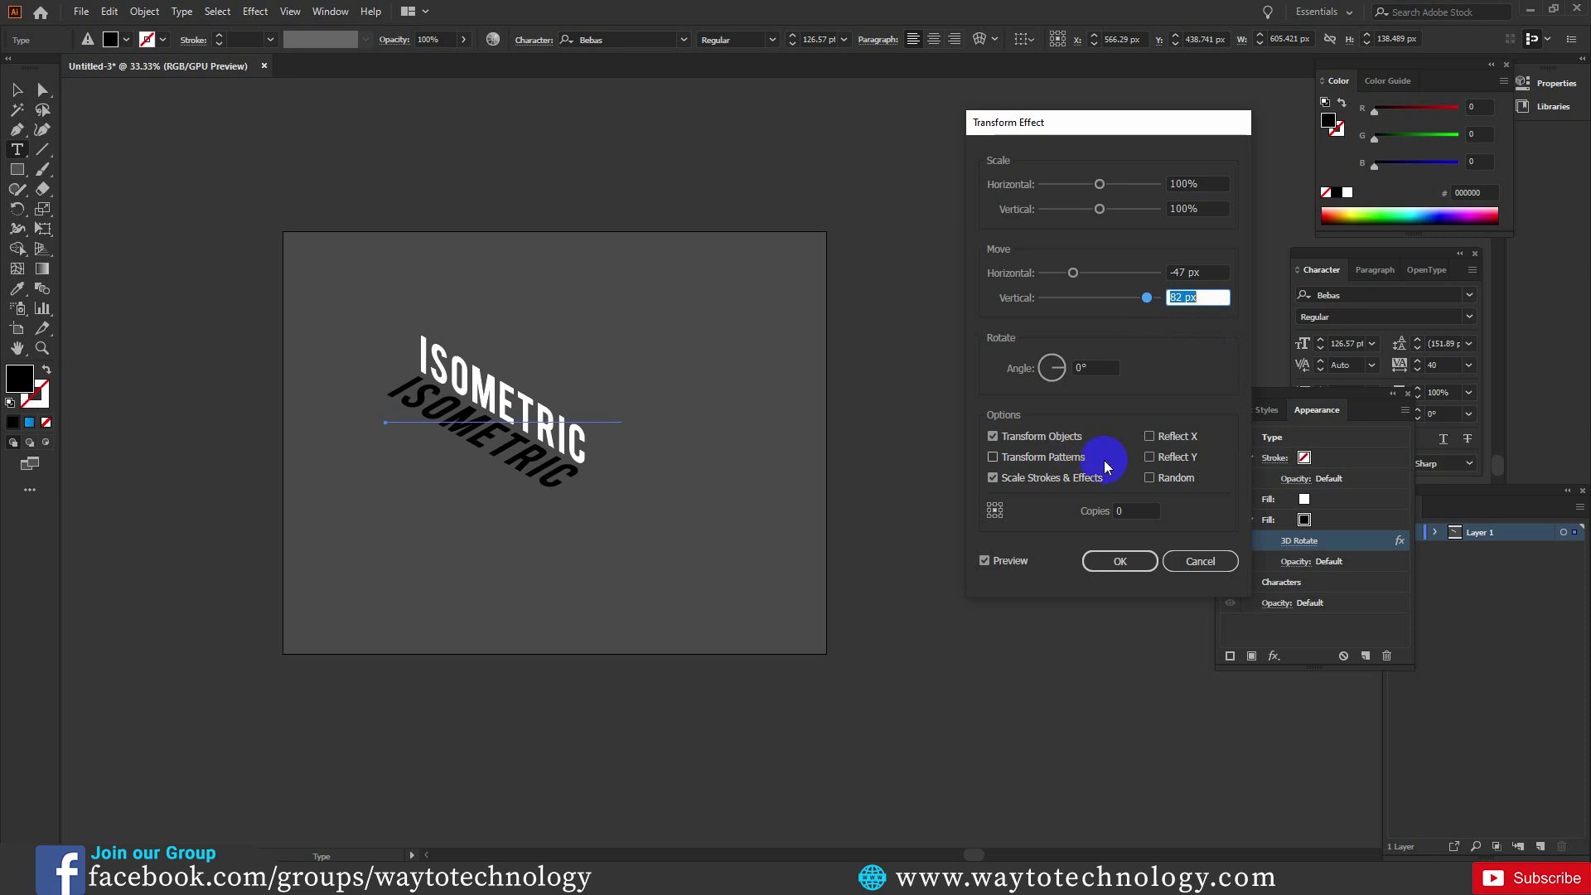
left_click(1128, 563)
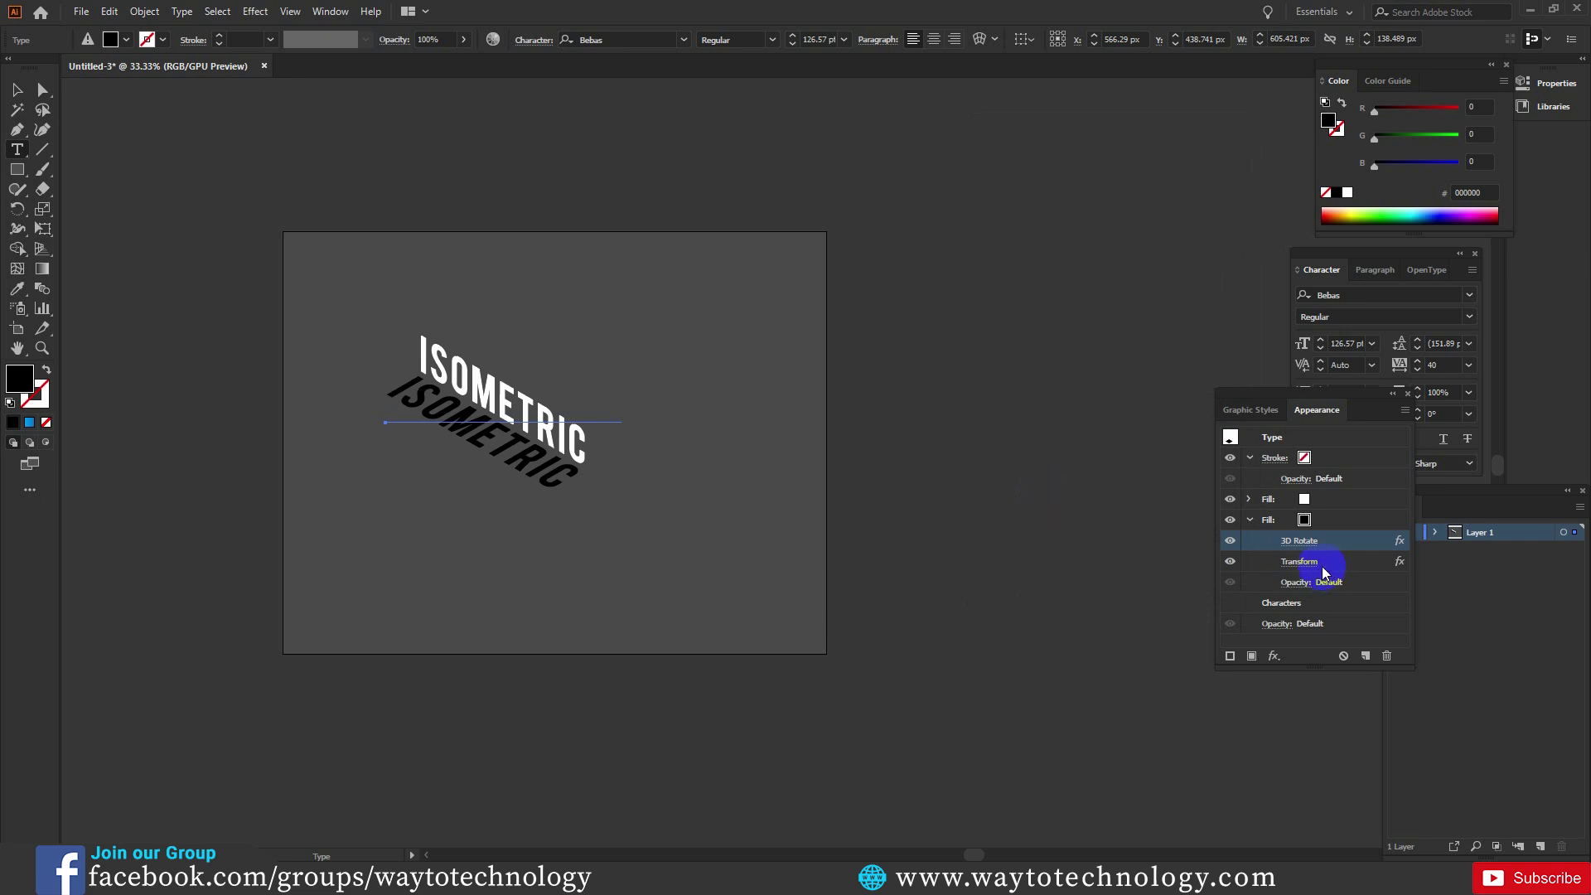
- Duplicate the black fill with its 3D Rotate and Transform effects, and move the copy above the white fill
left_click(1250, 520)
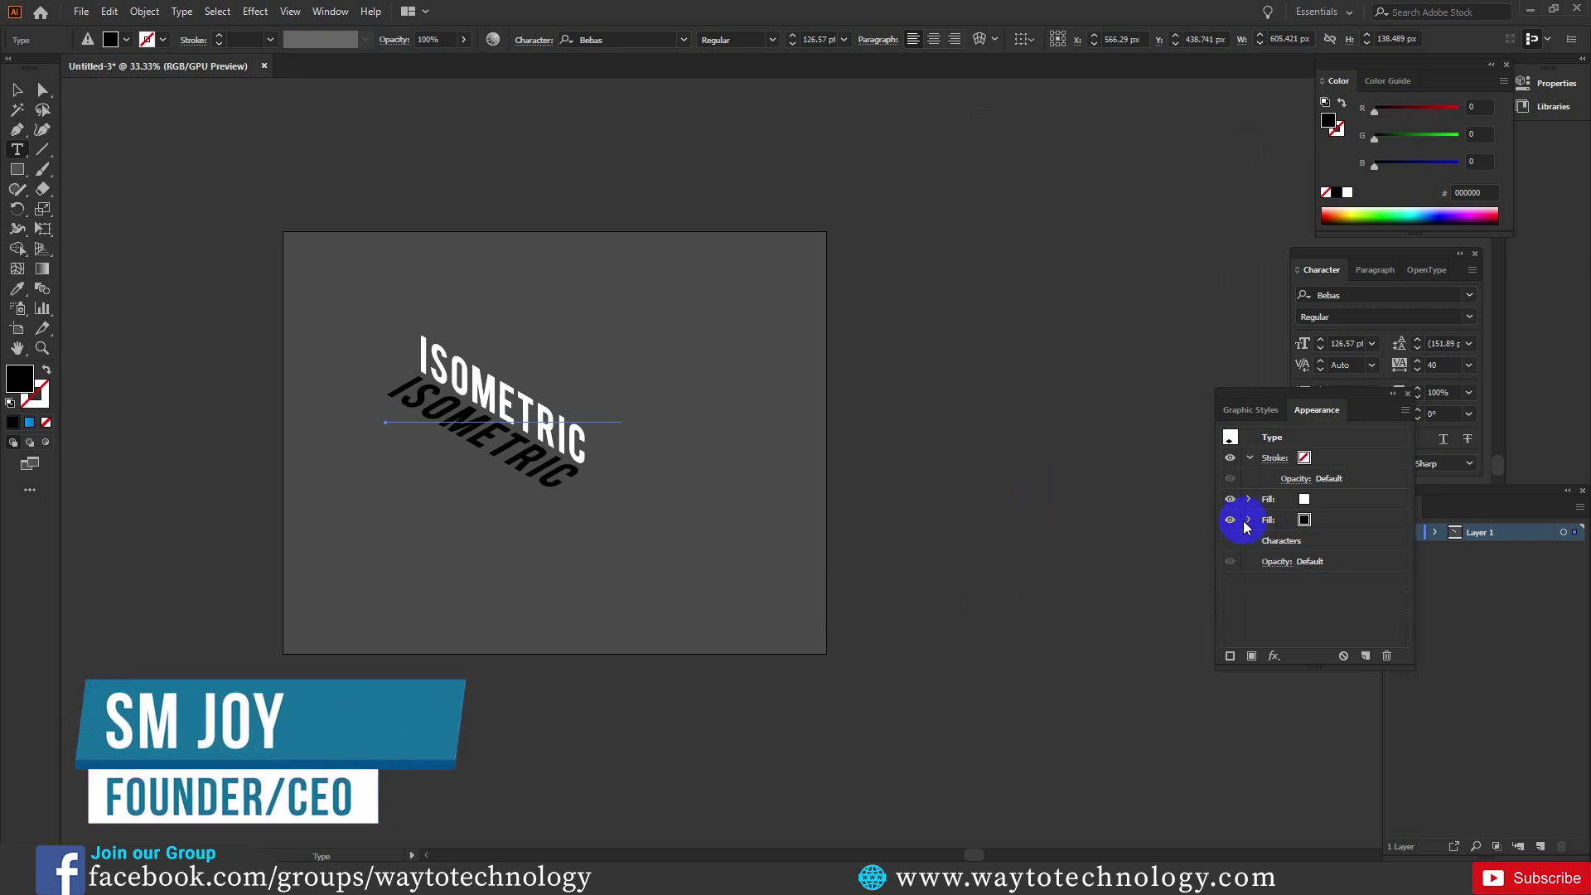
left_click(1333, 525)
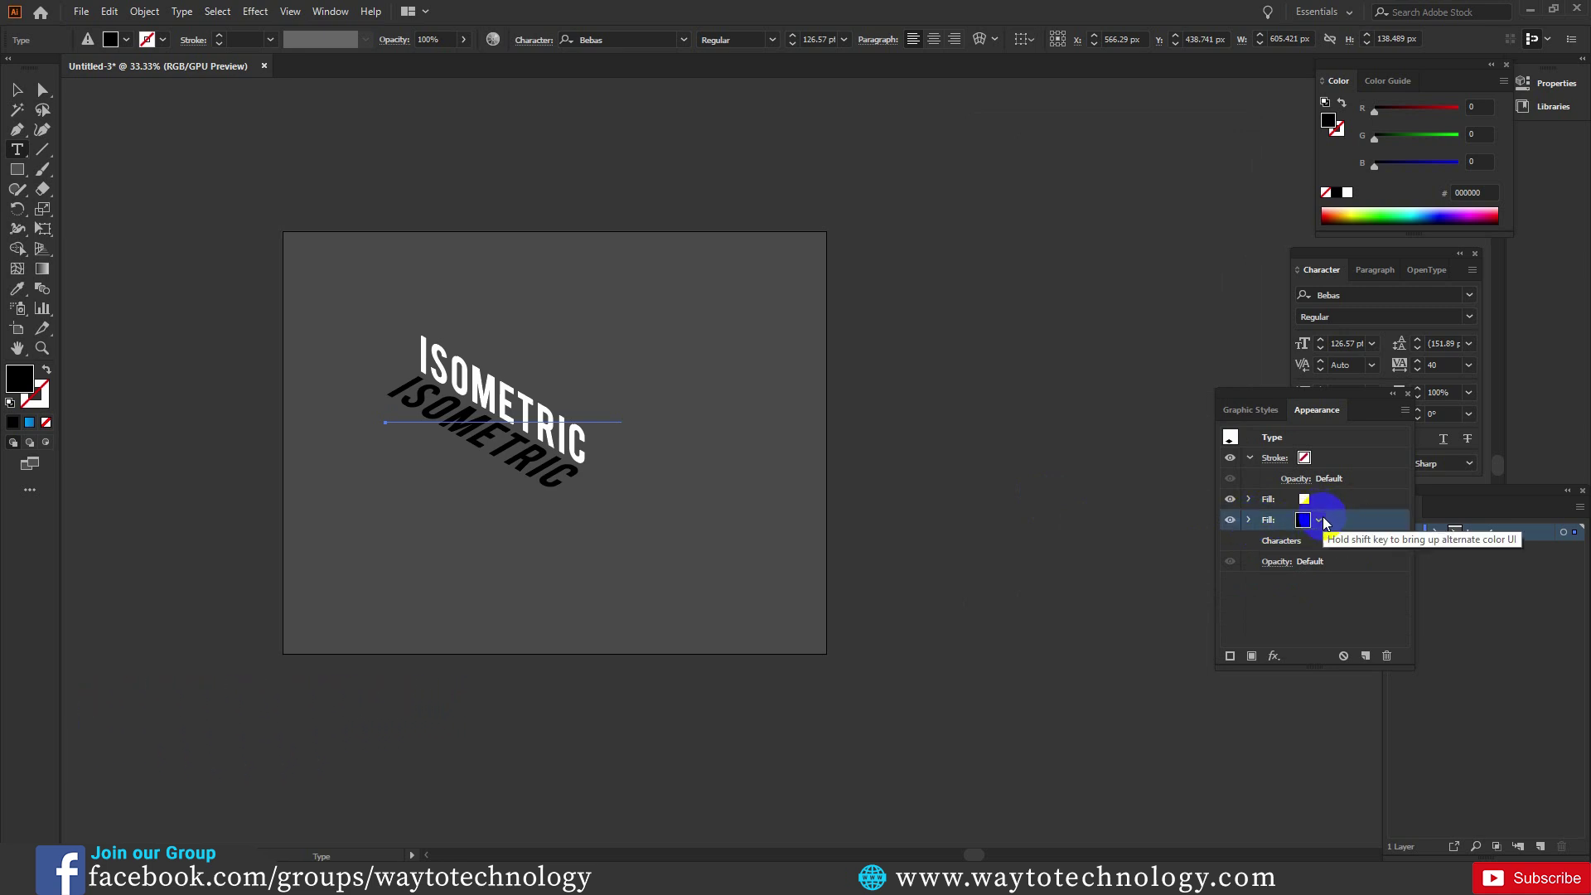
left_click(1367, 657)
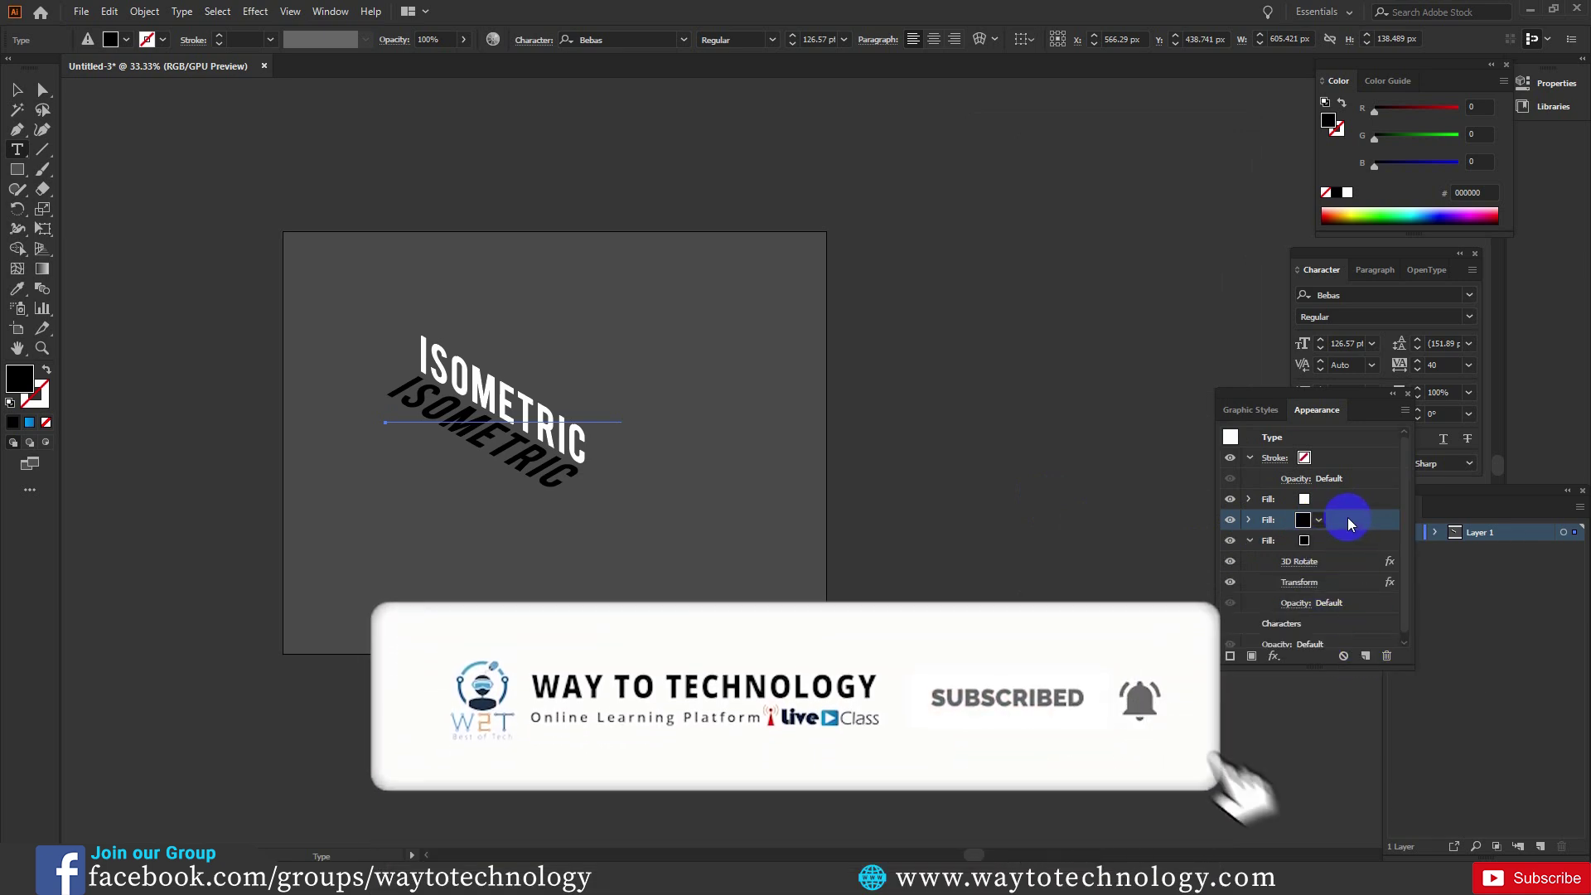
left_click_drag(1344, 522, 1284, 507)
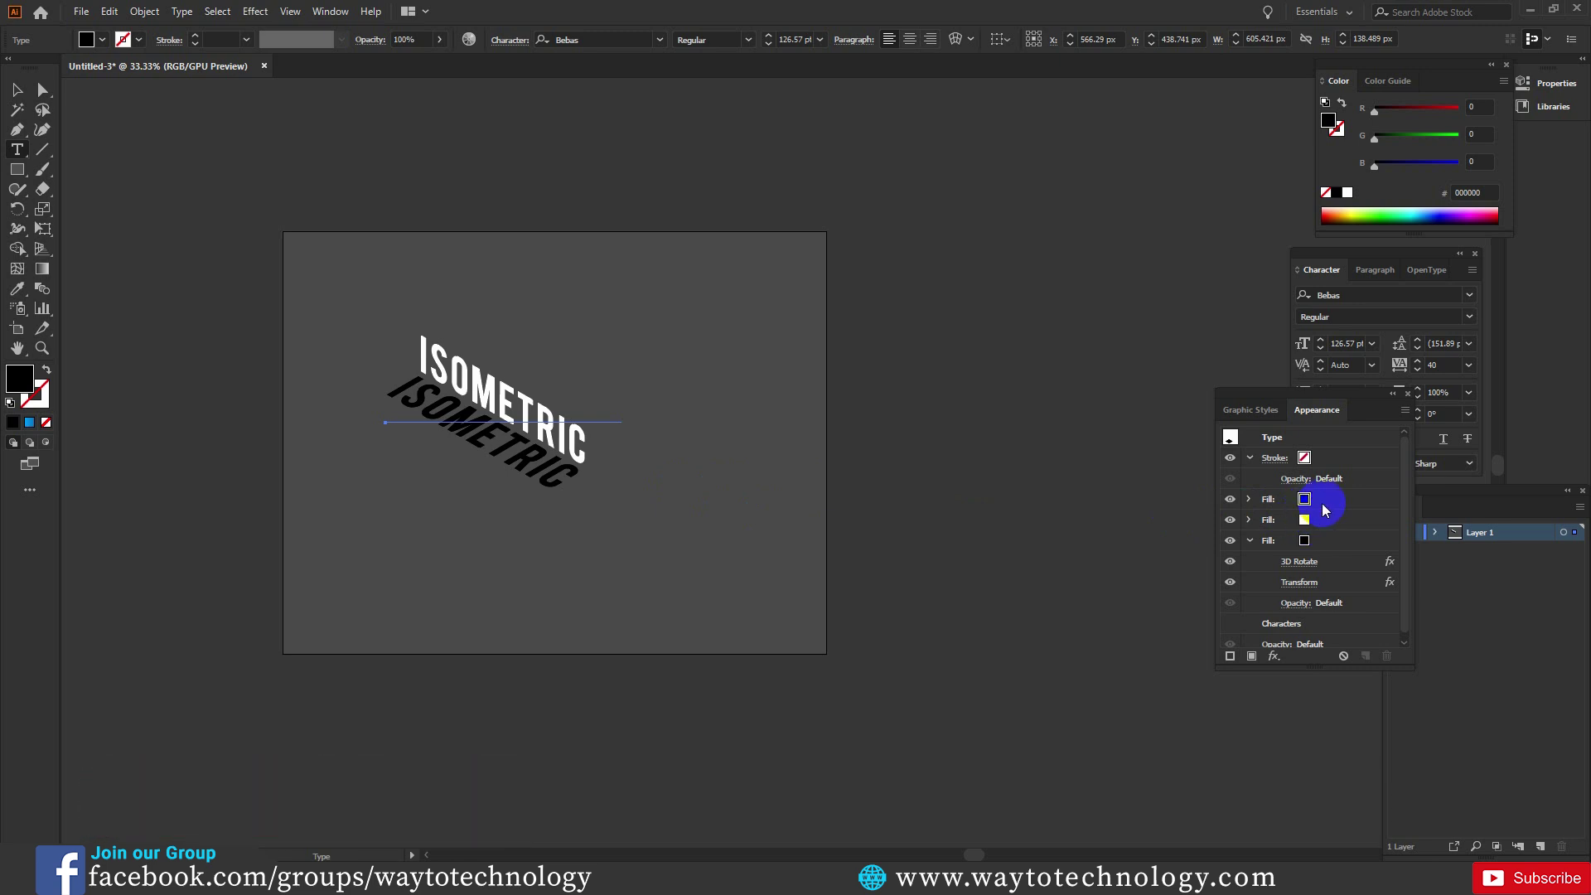
left_click(1335, 500)
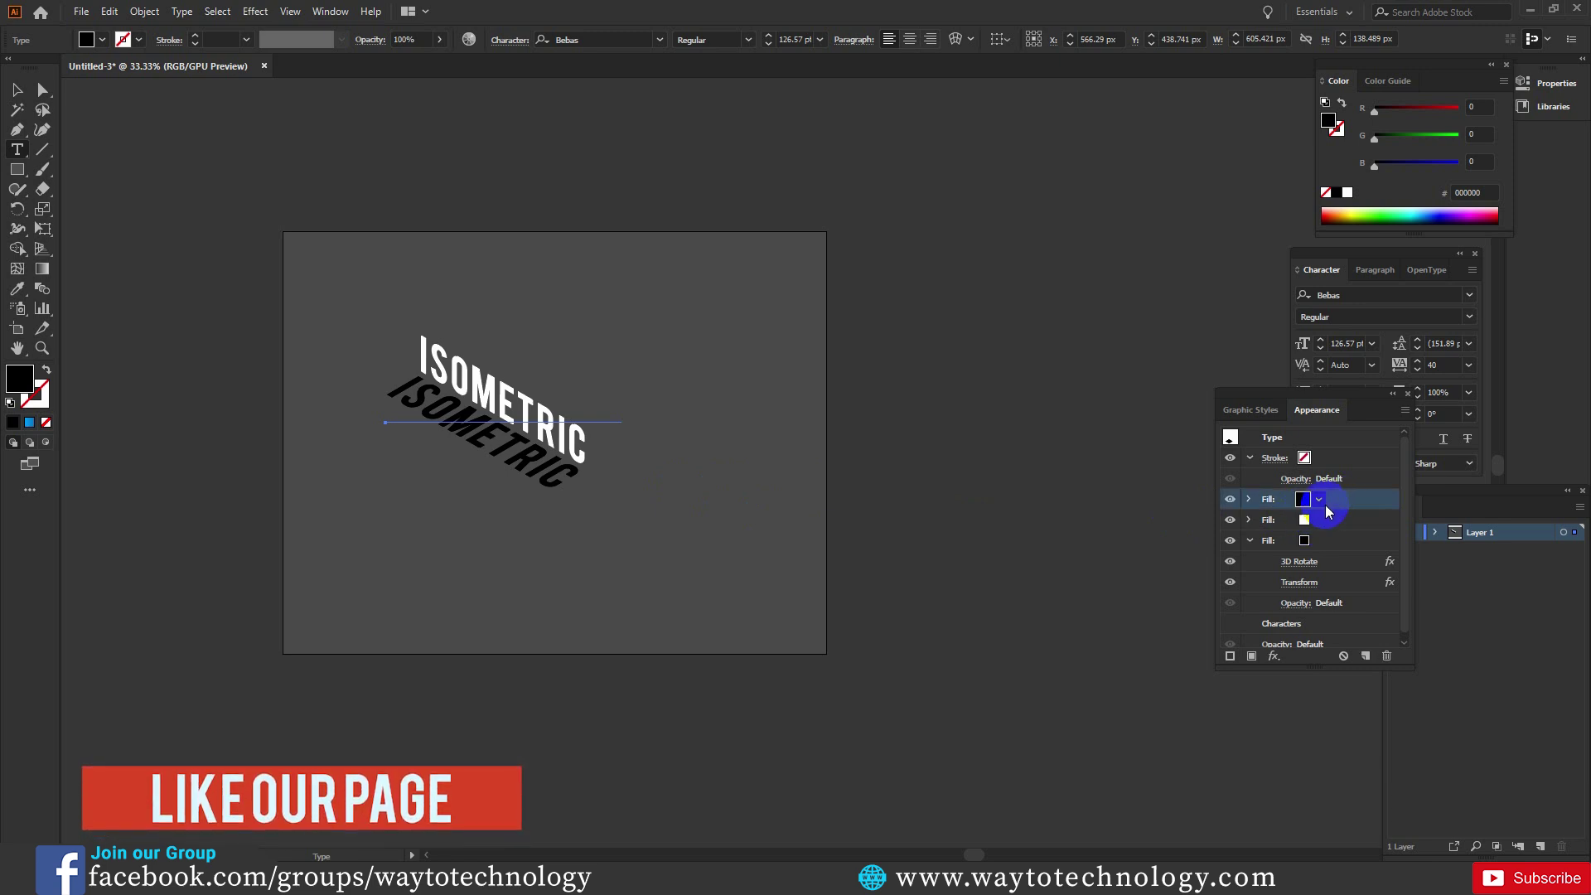
left_click(1249, 500)
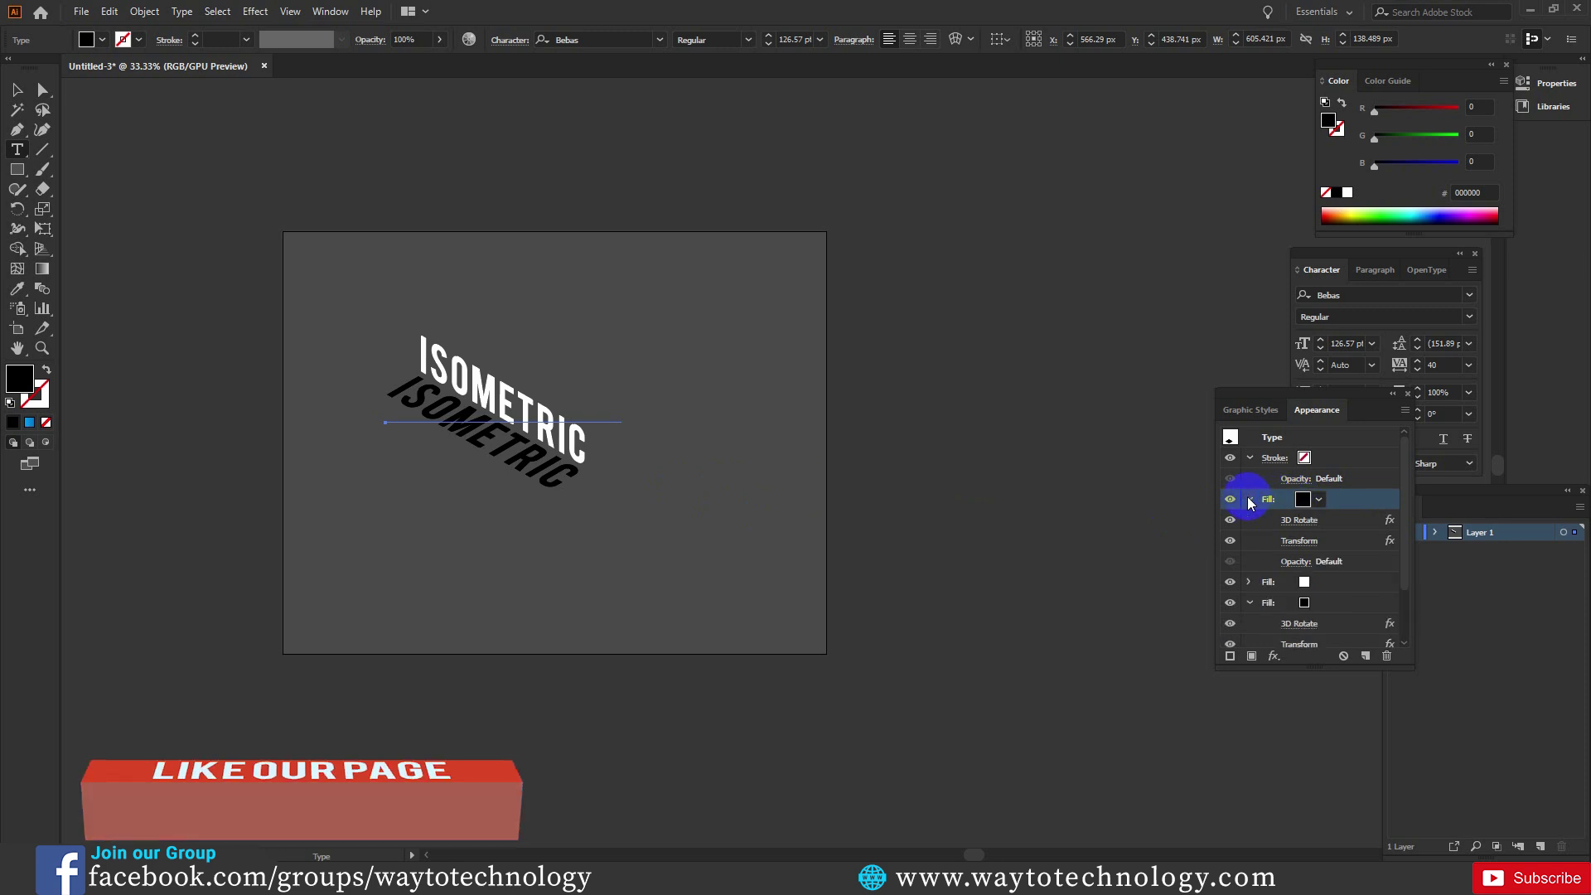
left_click(1291, 543)
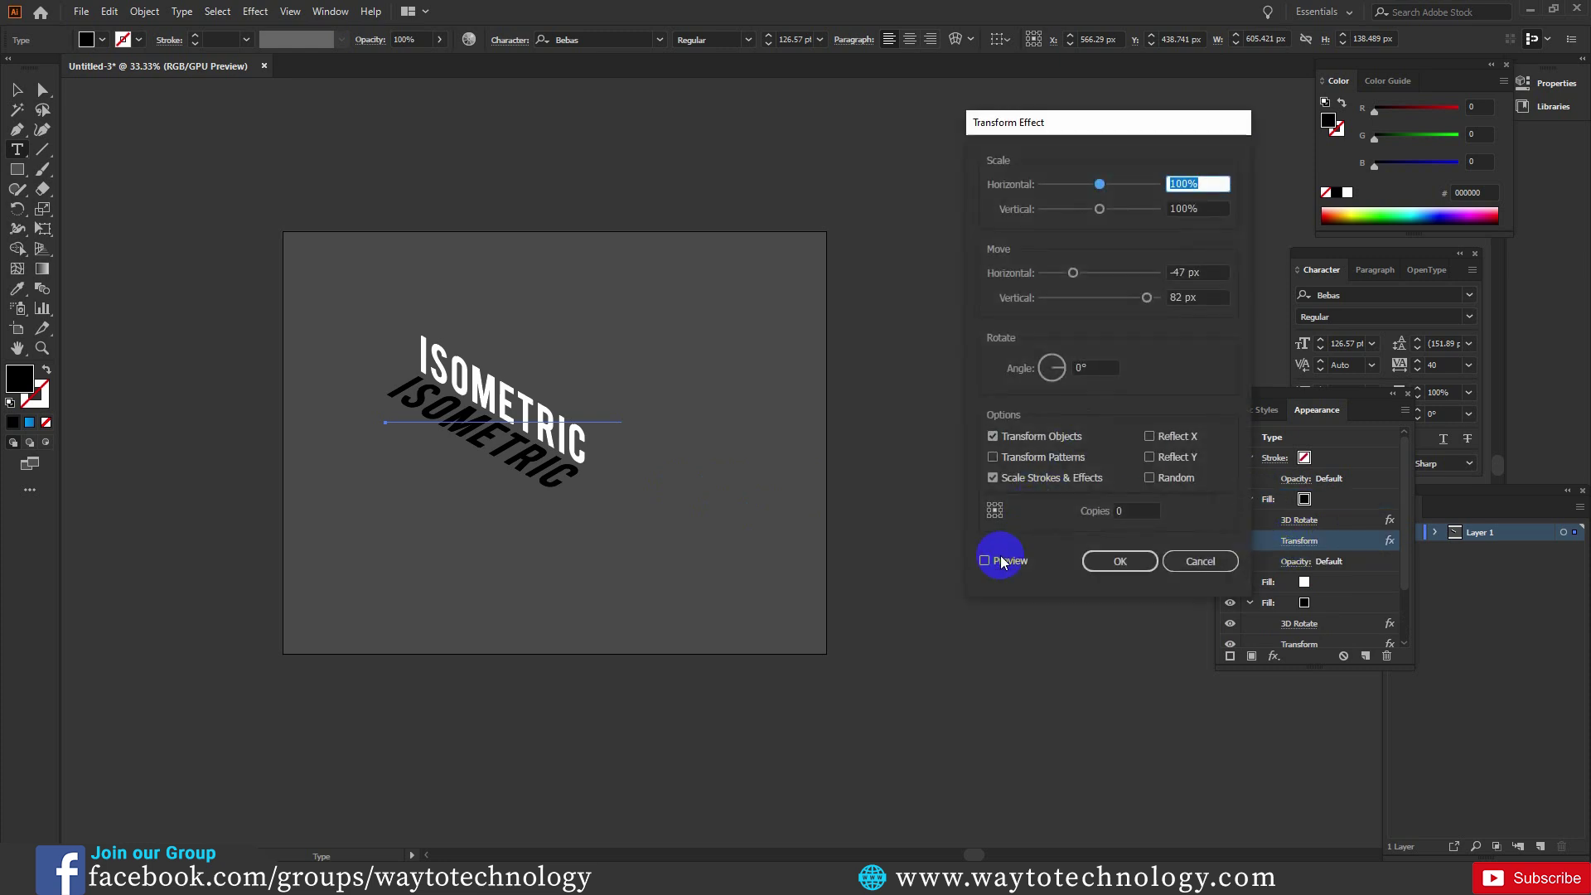
- Set the top black fill's Transform to 47 px horizontal and -82 px vertical, with Preview on
left_click(986, 561)
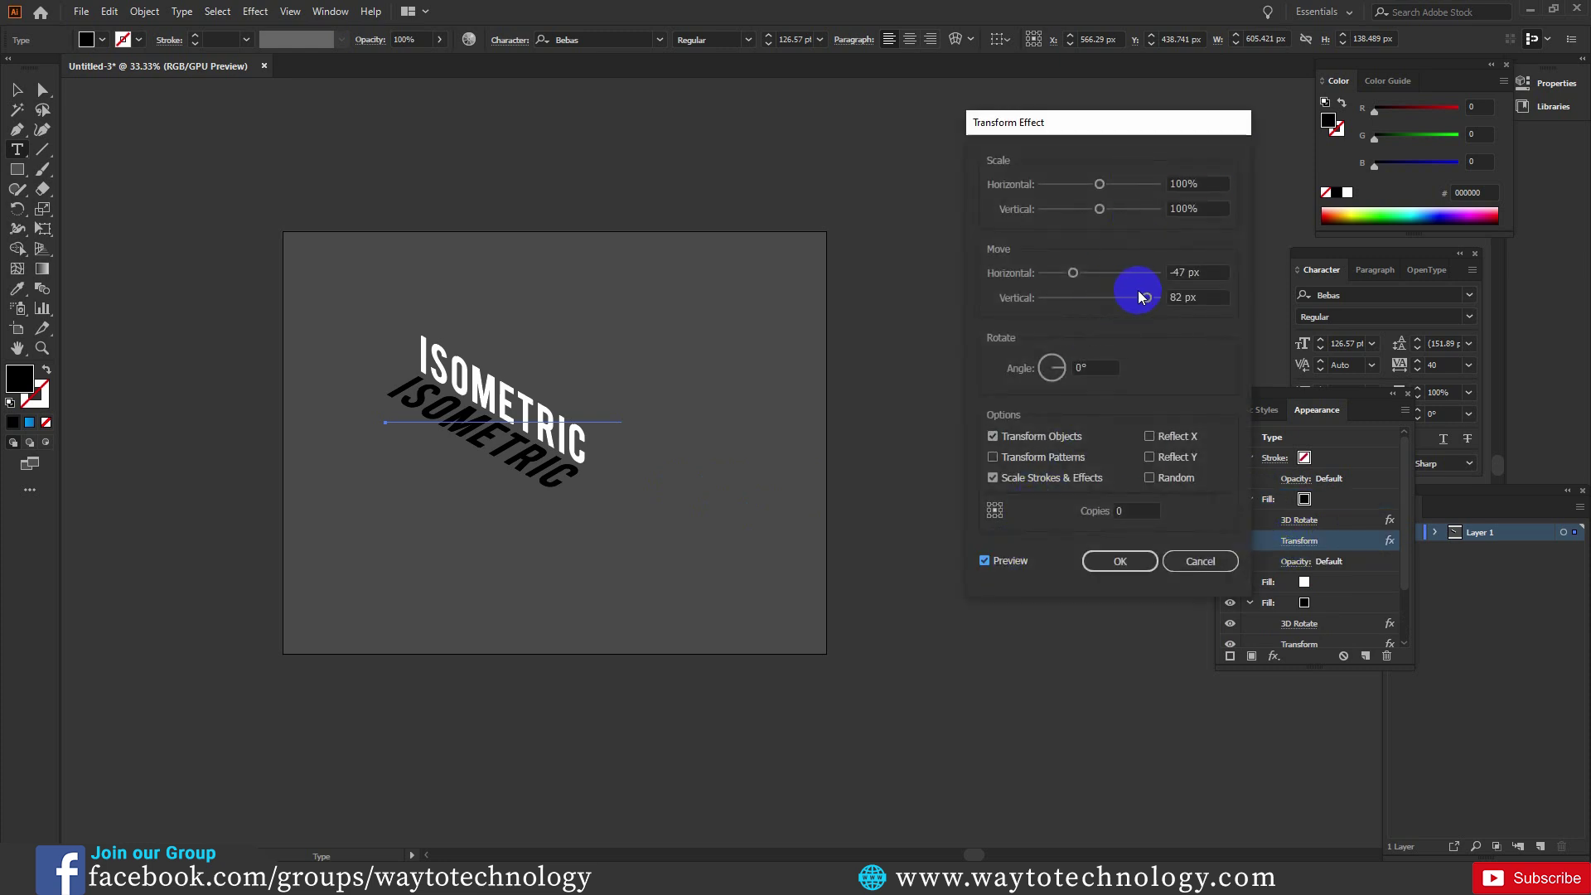
left_click(1176, 273)
key("BackSpace")
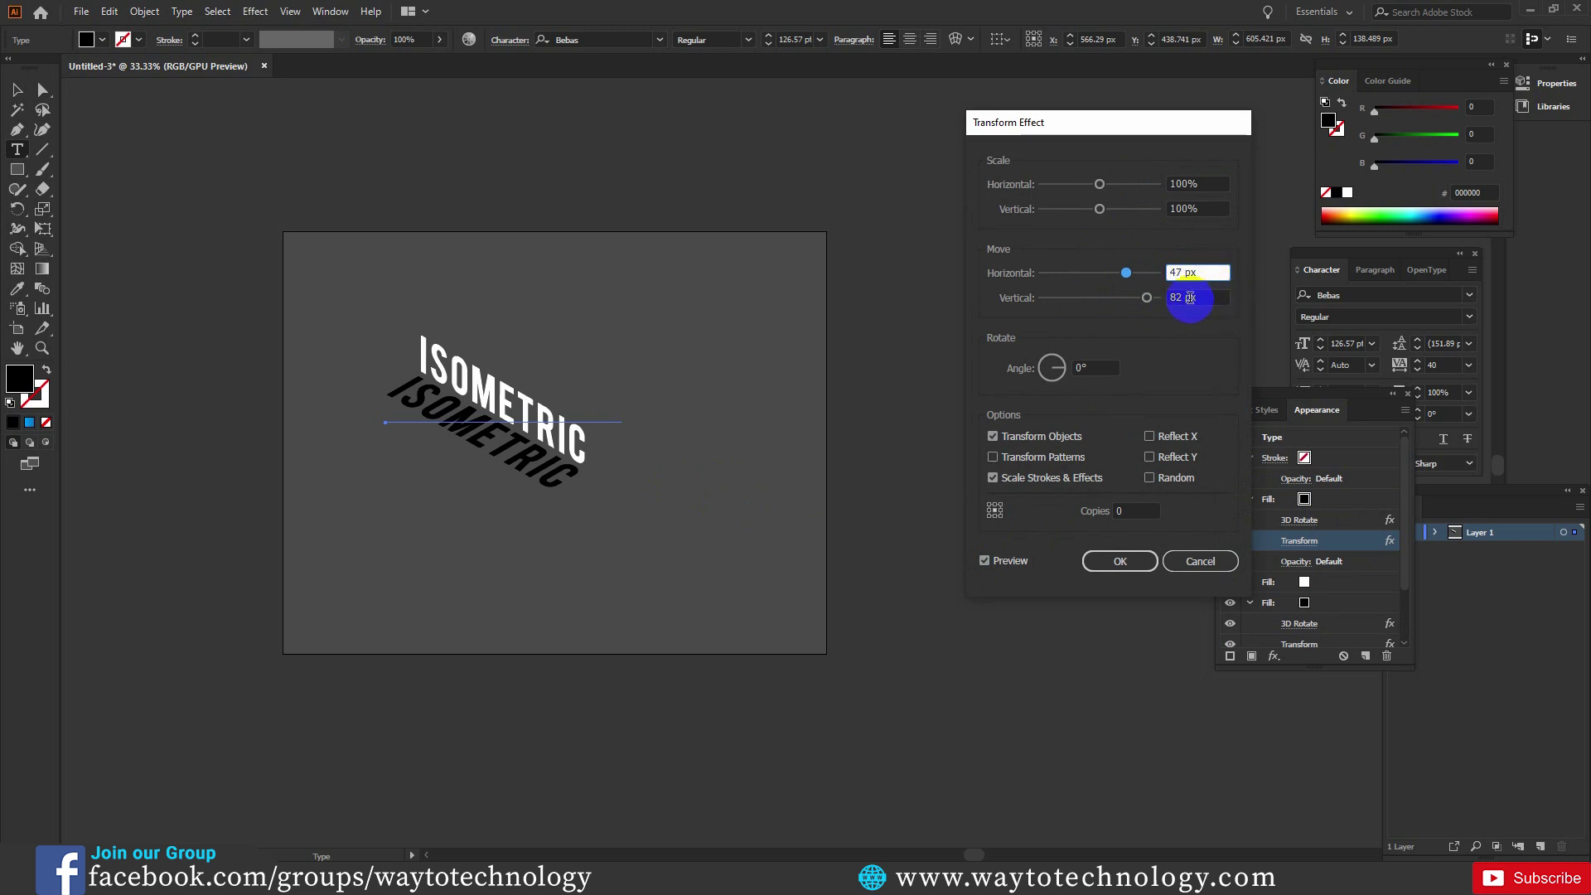
left_click(1176, 298)
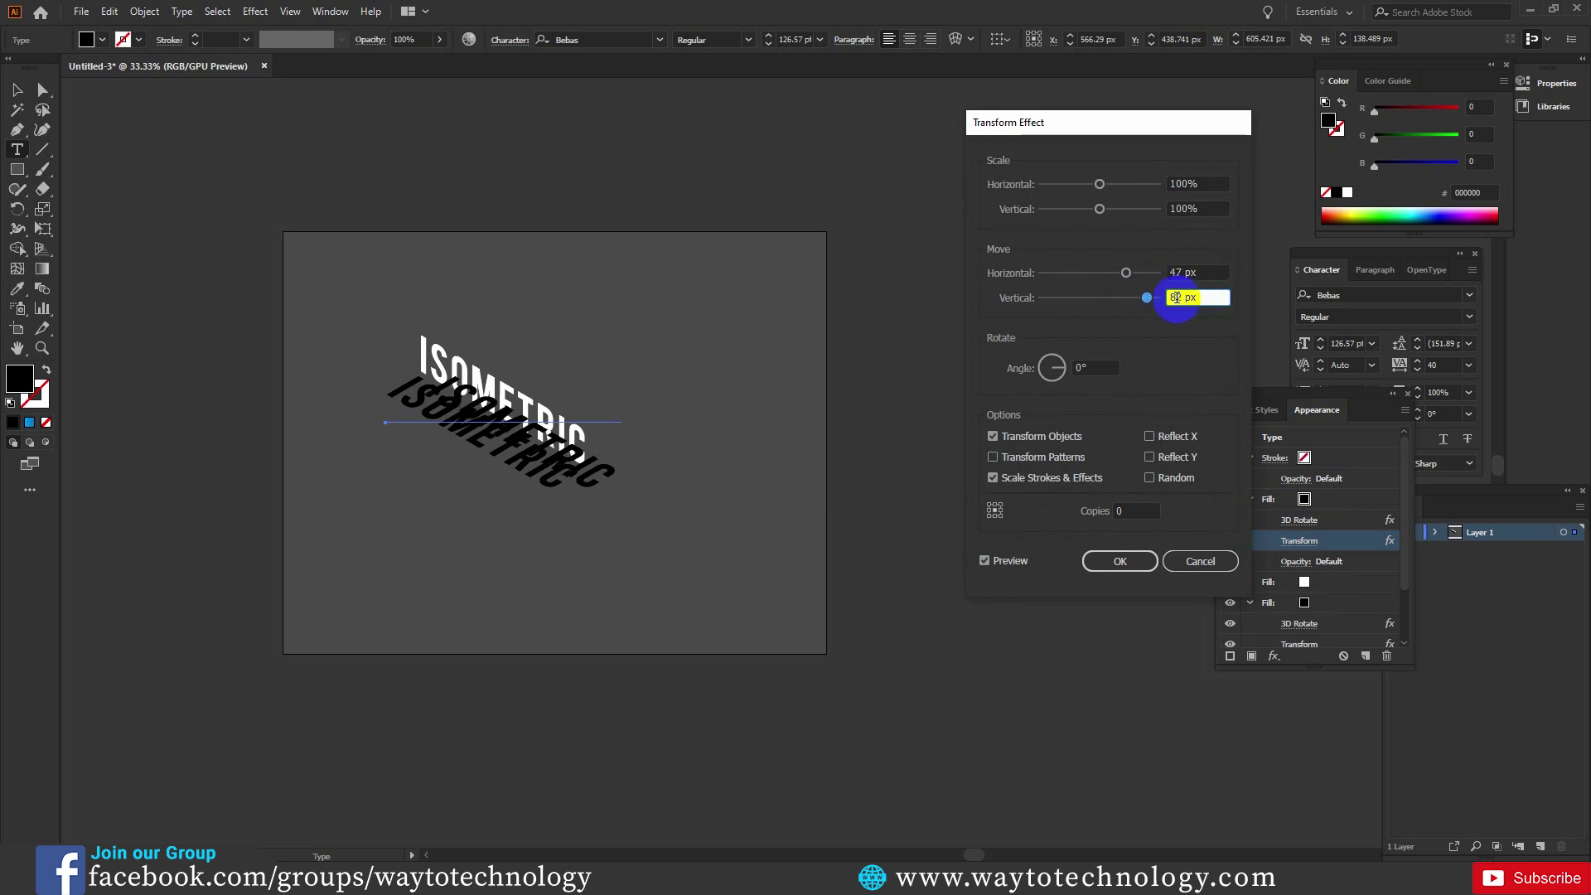
type("-")
left_click(986, 562)
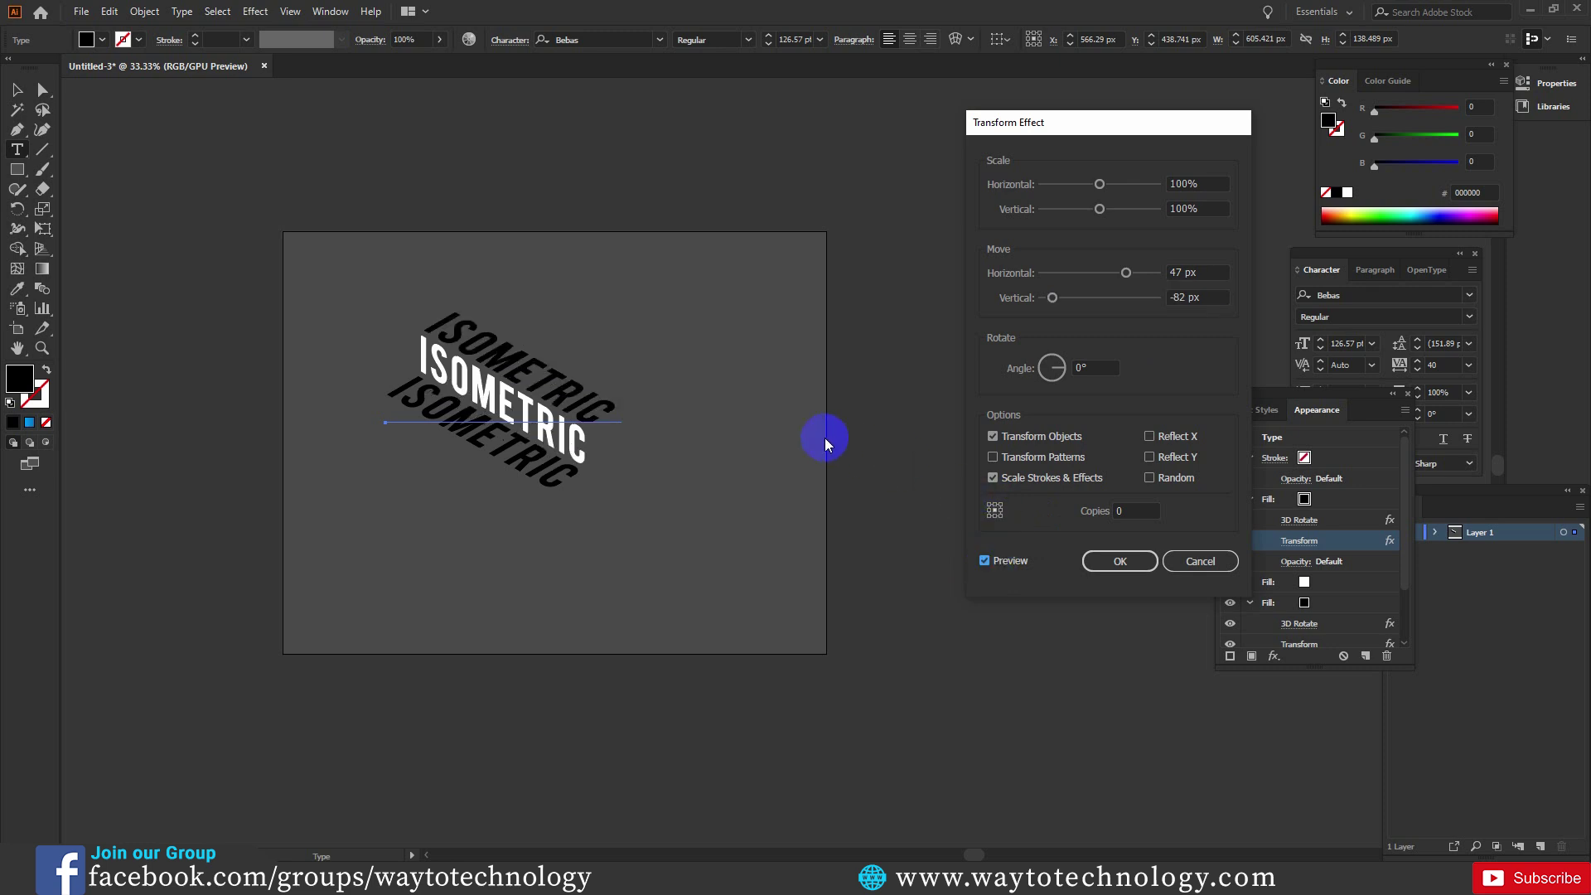
left_click(1130, 561)
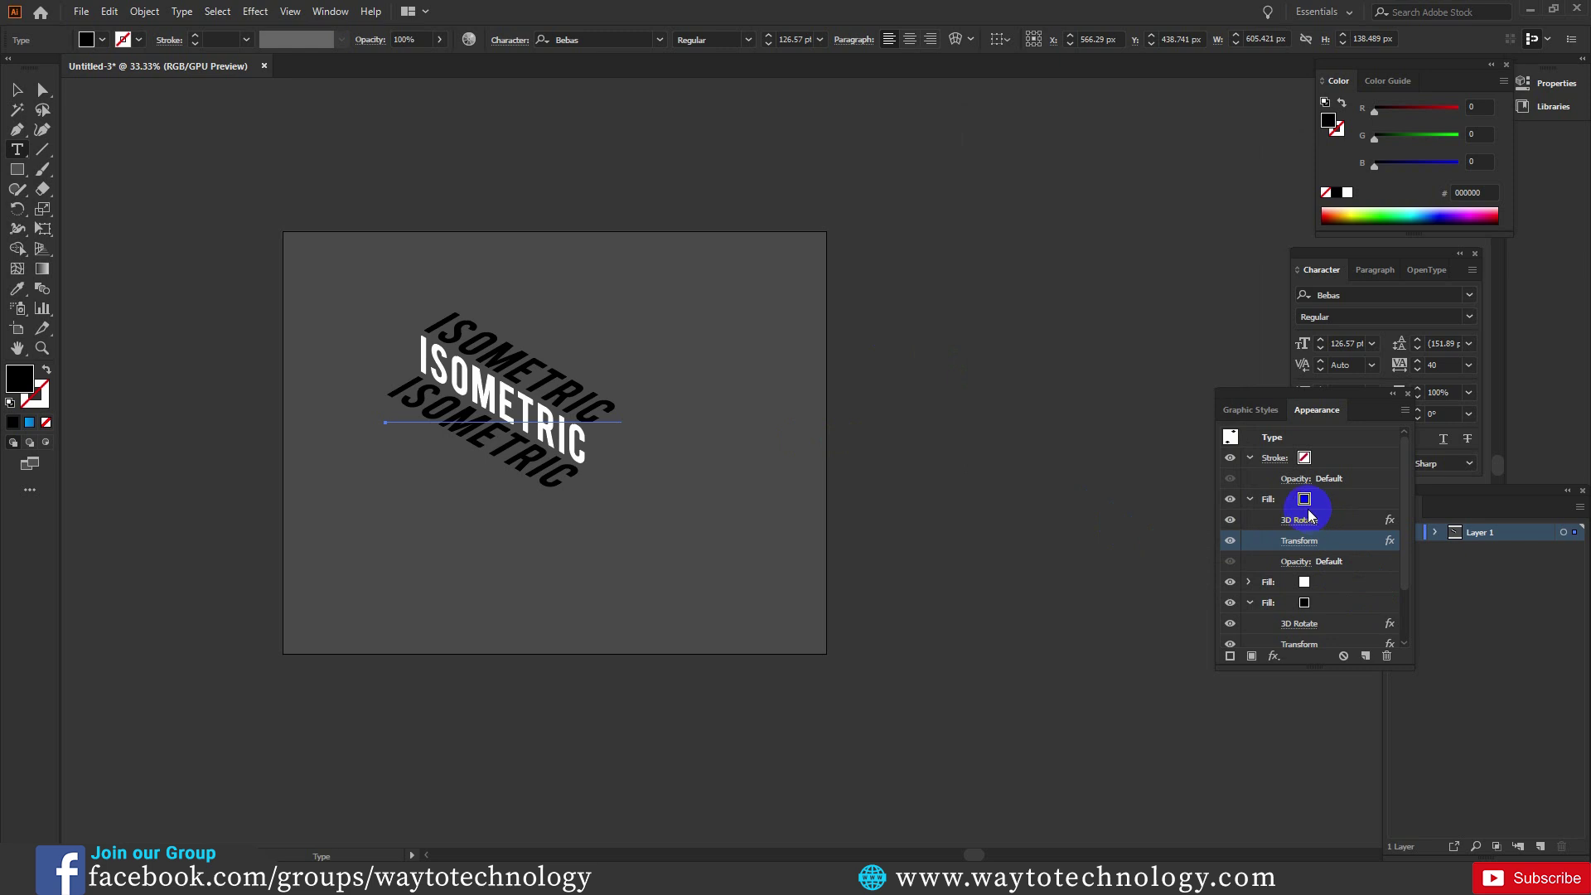
- Collapse the fill effect lists and change the top fill's colour to white
left_click(1250, 500)
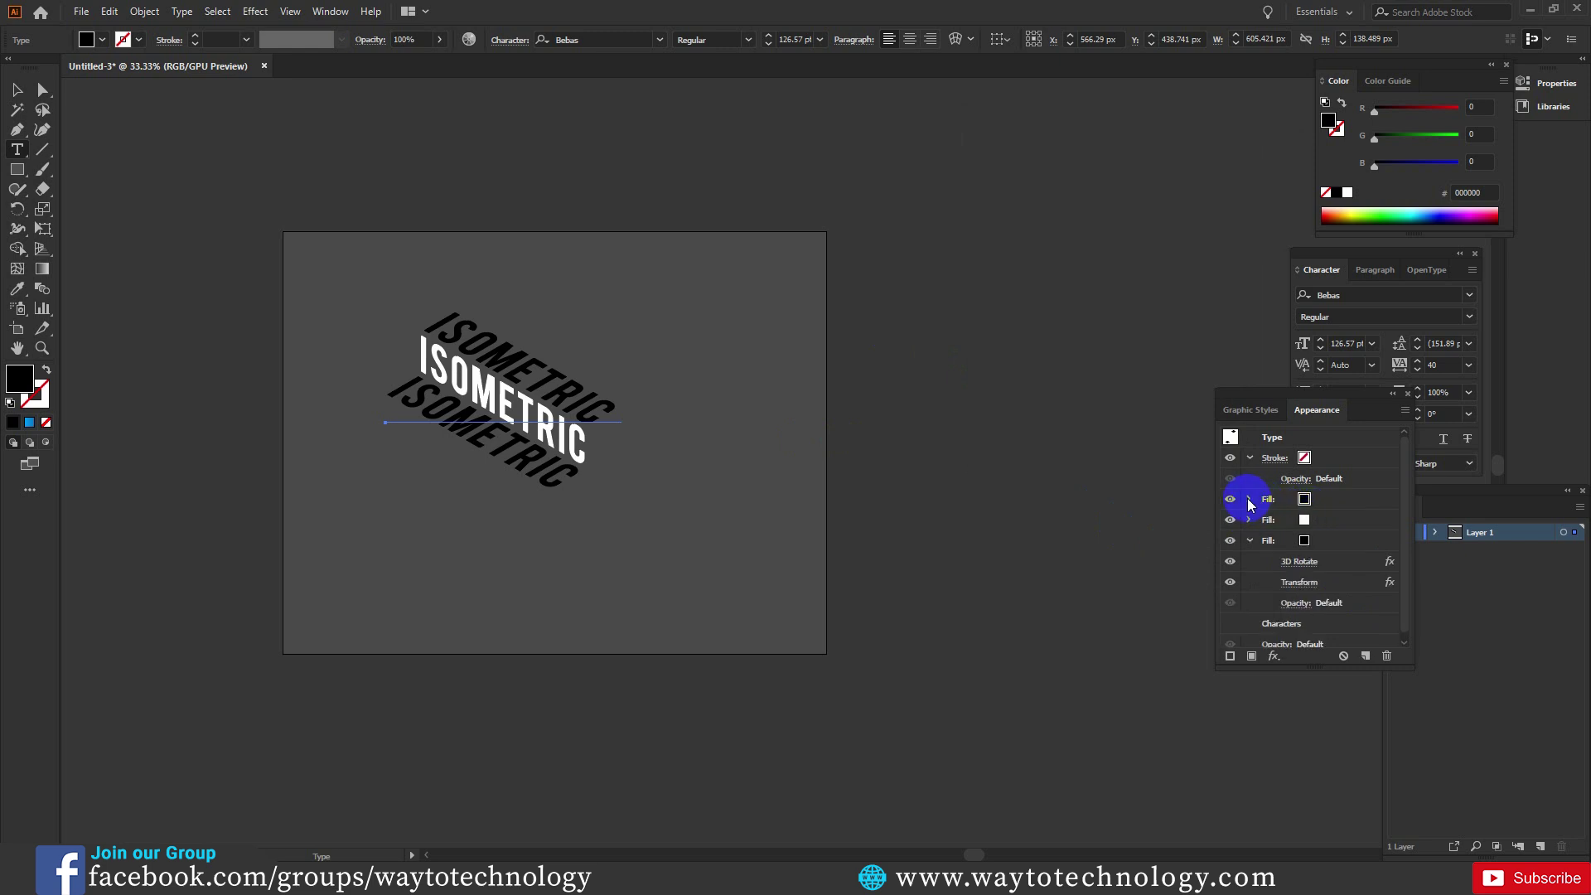
left_click(1250, 541)
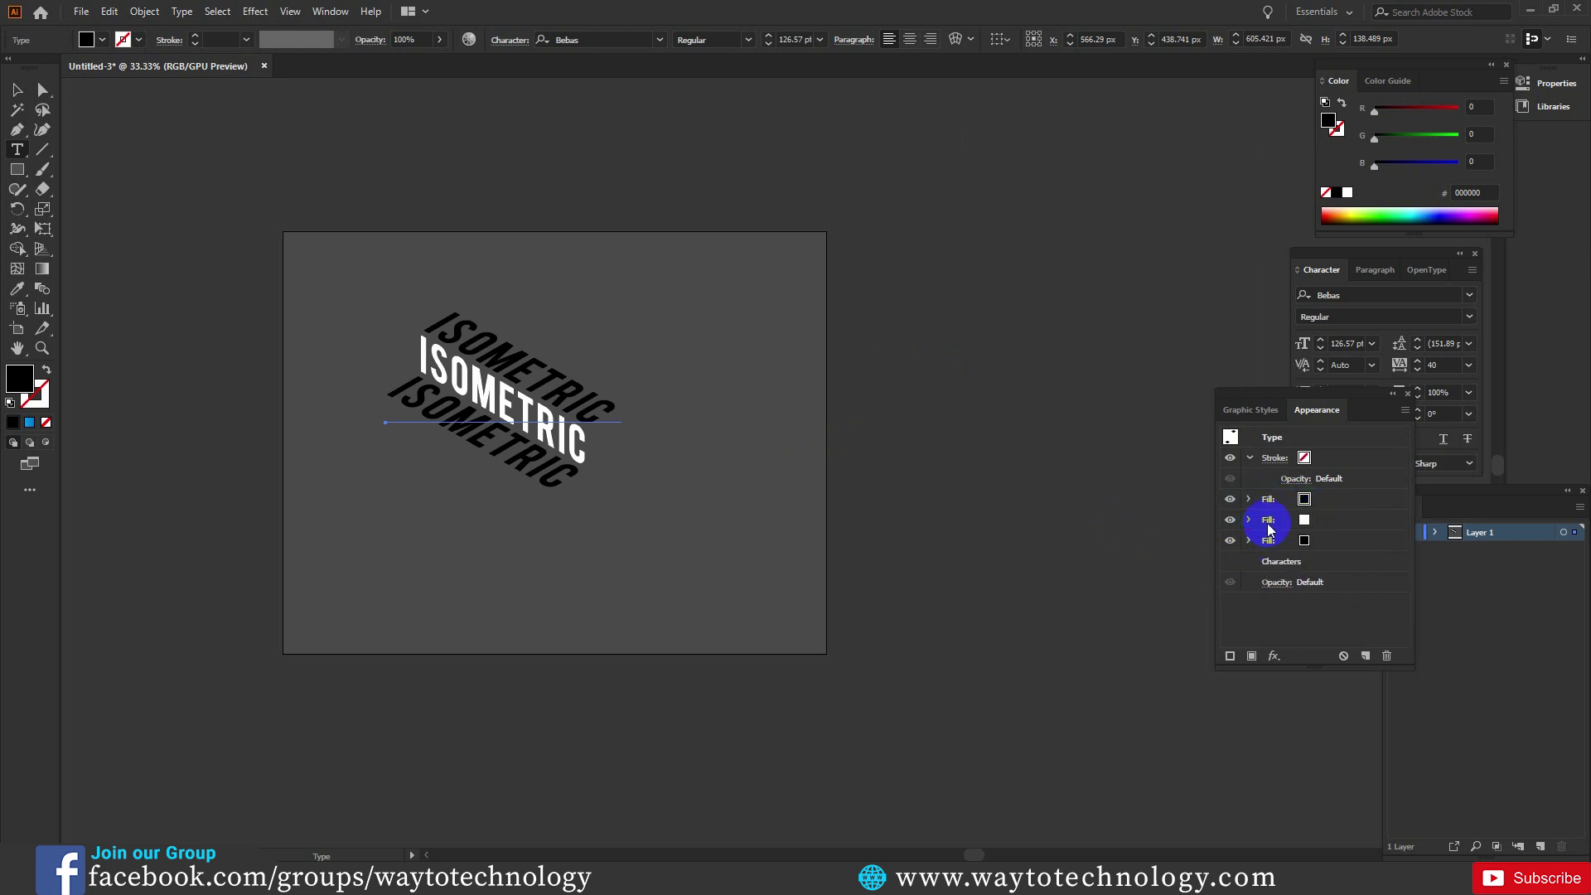
double_click(499, 361)
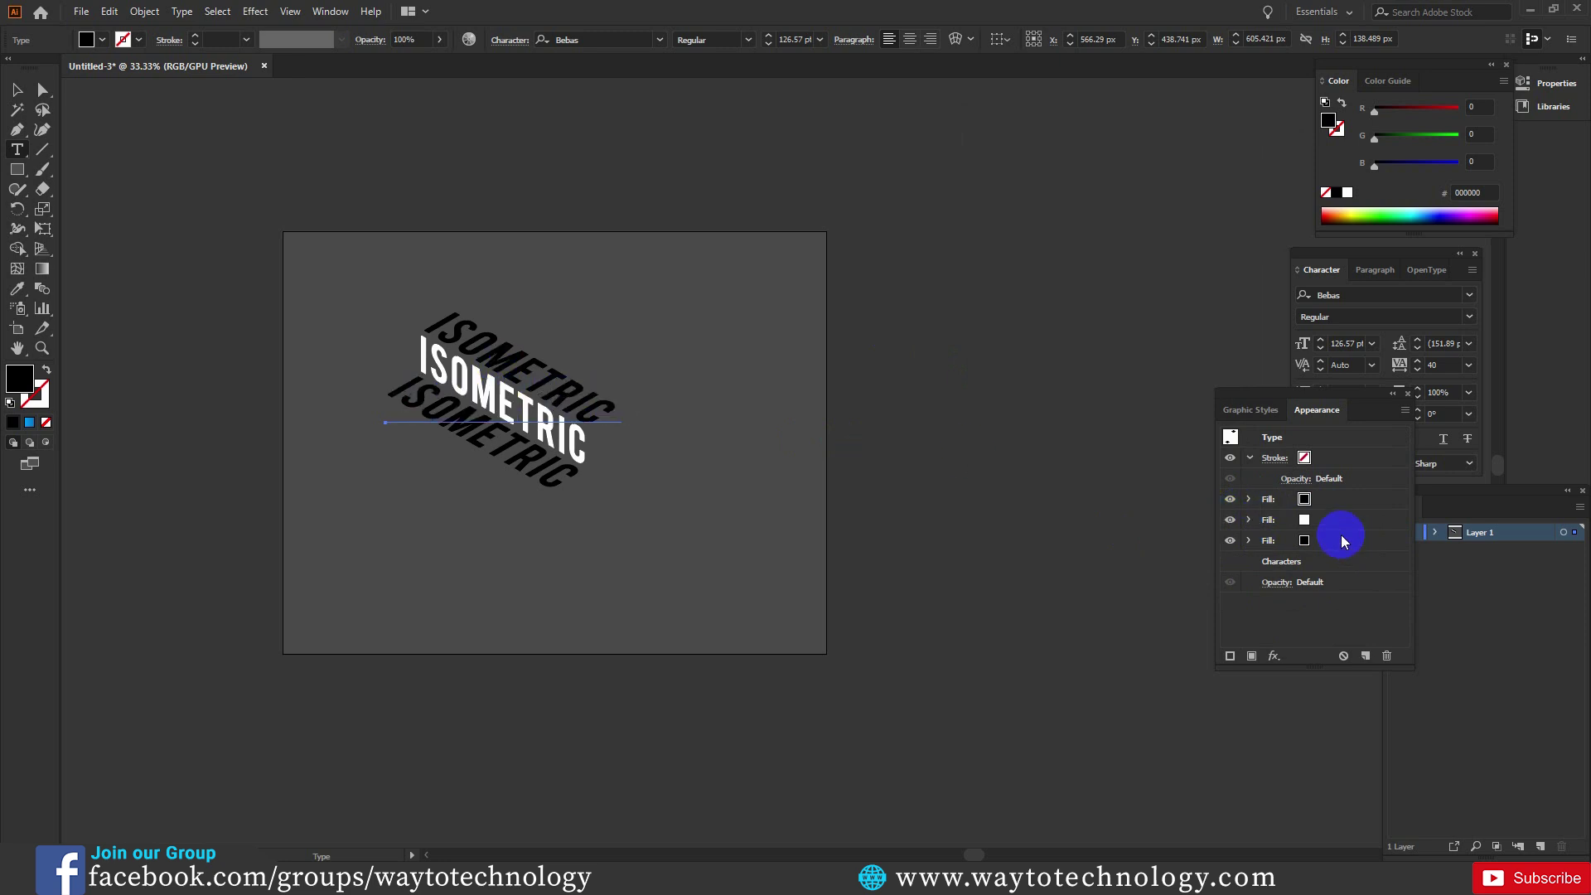
left_click(1303, 500)
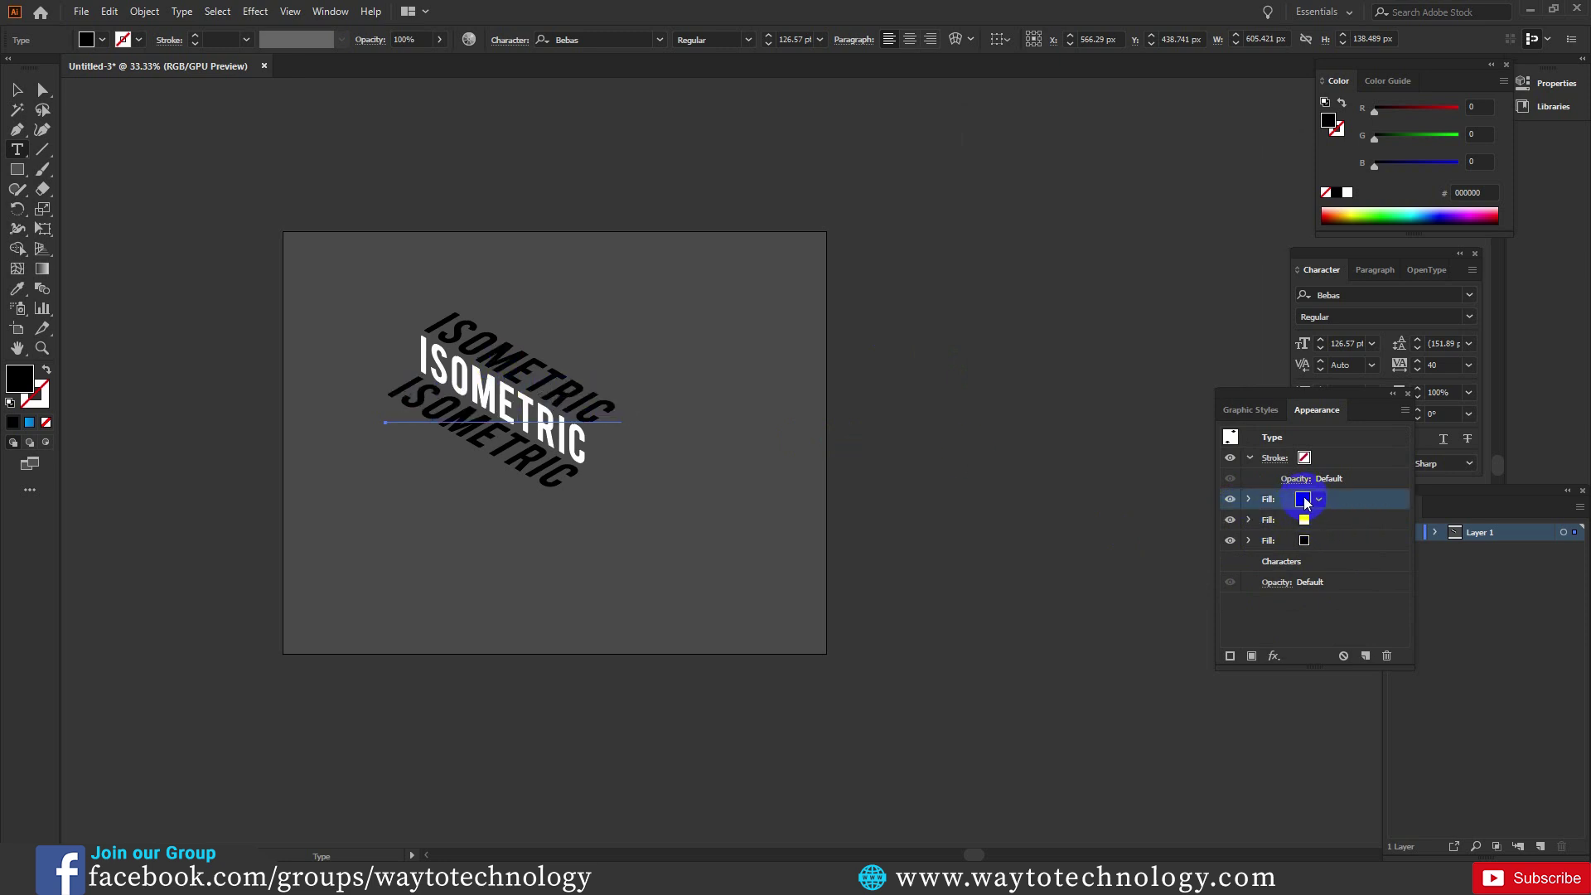
left_click(1304, 500)
left_click(1150, 526)
- Try dark and light grey on the middle fill, then set it back to white
left_click(1152, 528)
left_click(1330, 520)
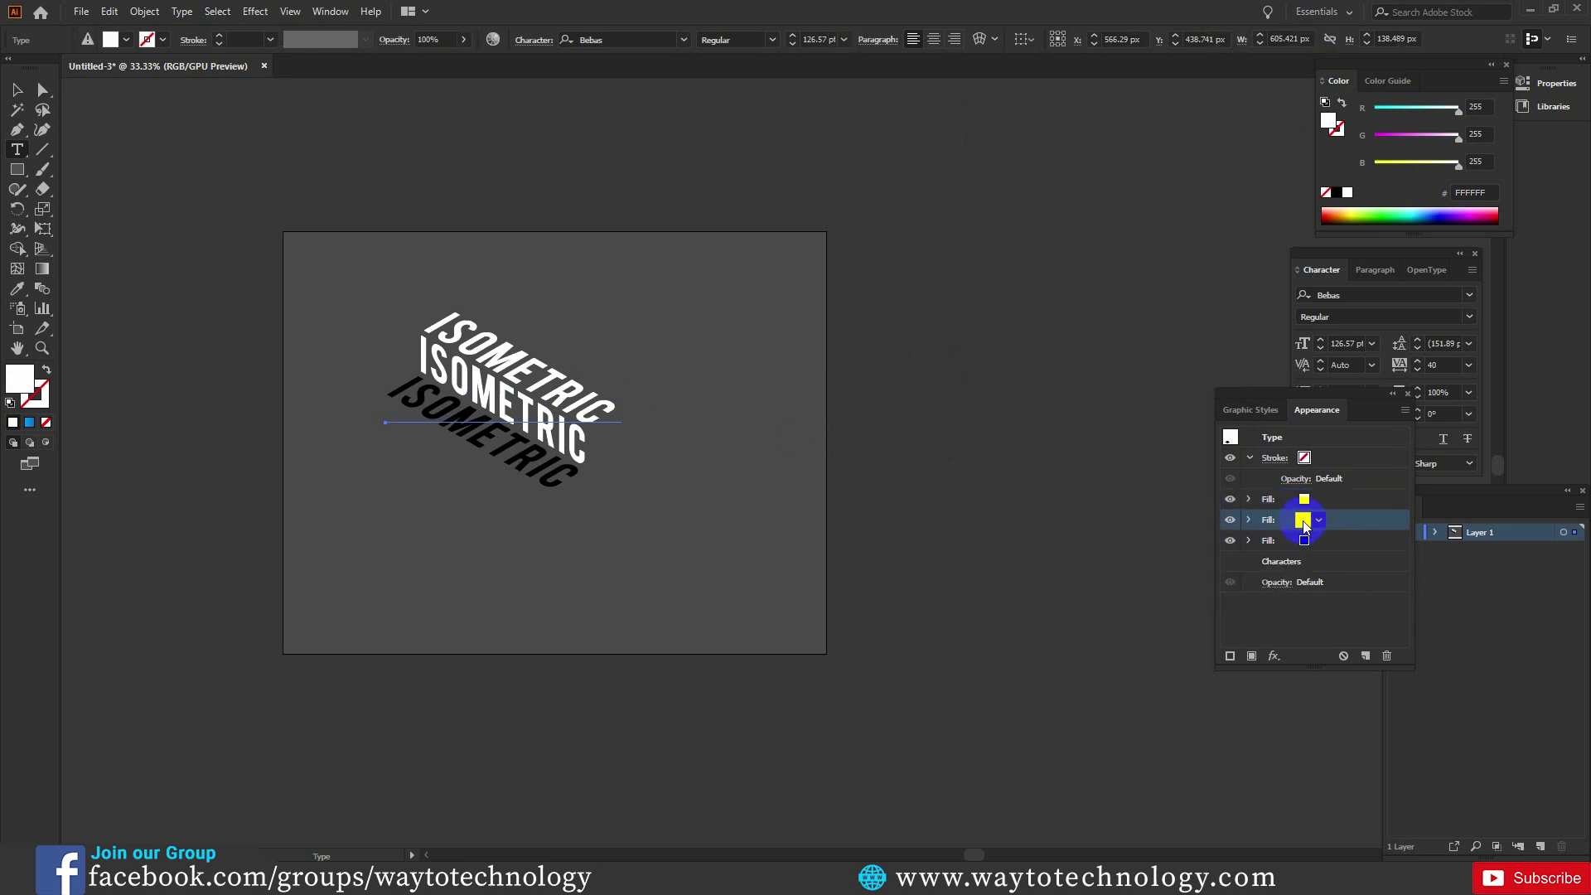
left_click(1304, 520)
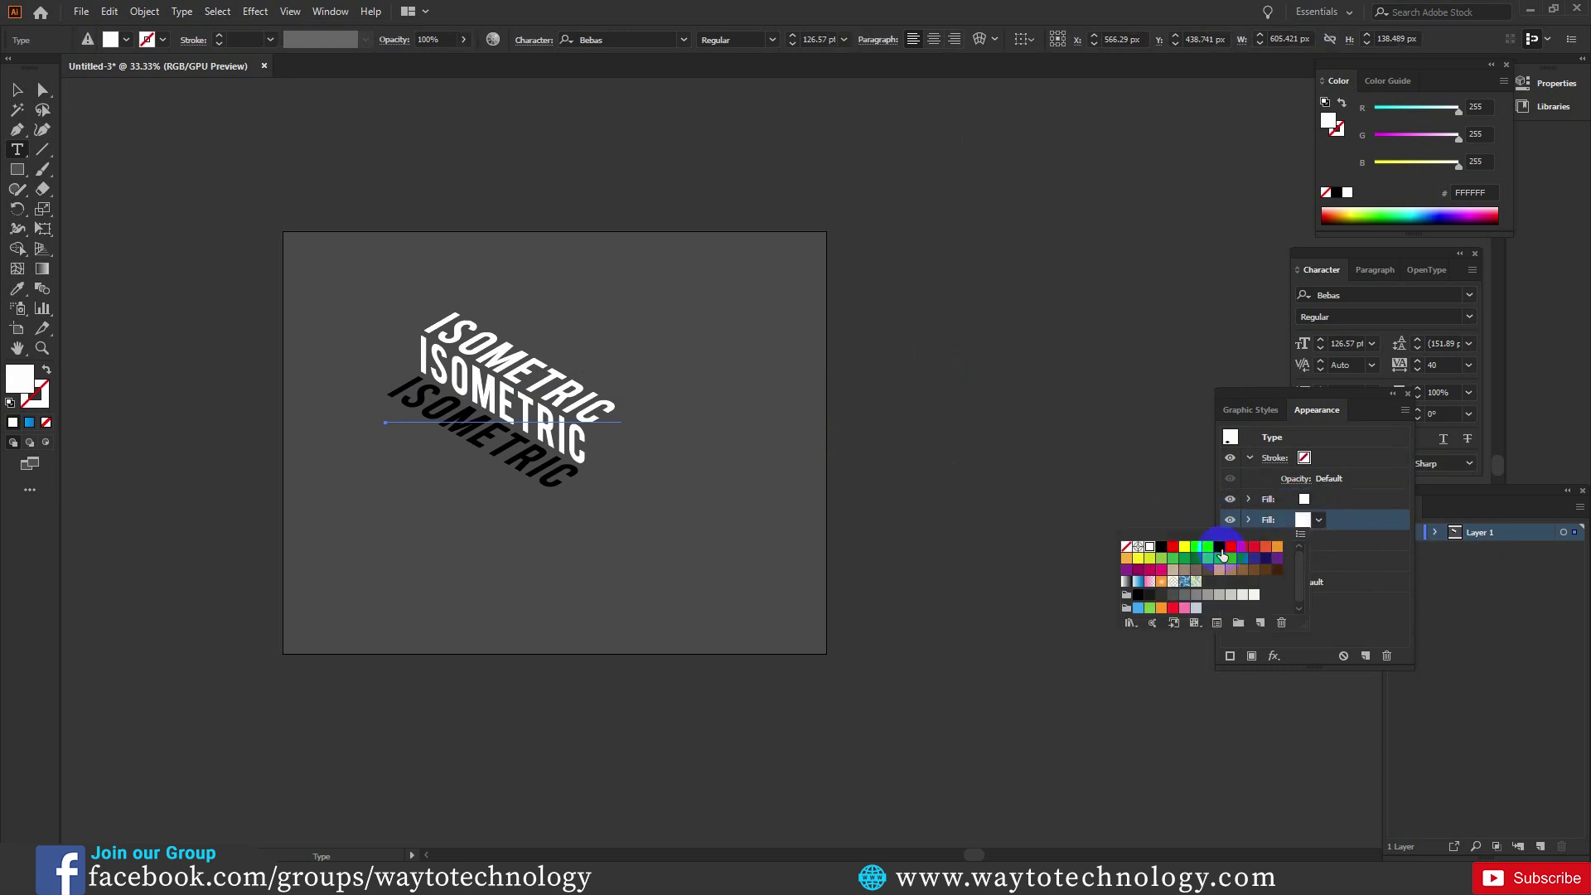
left_click(1173, 596)
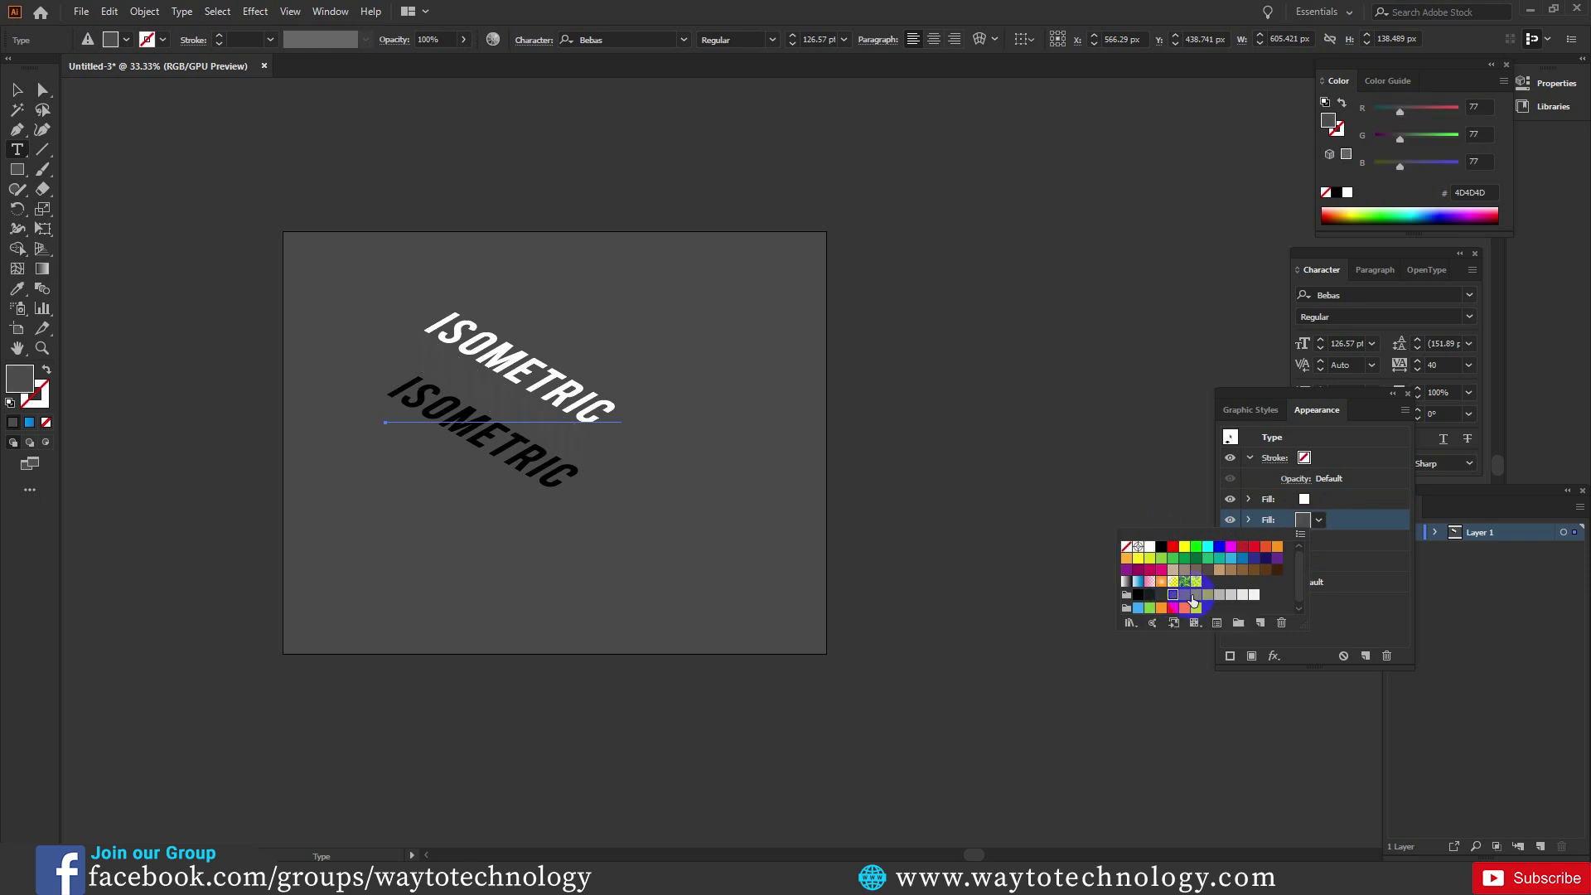
left_click(1241, 596)
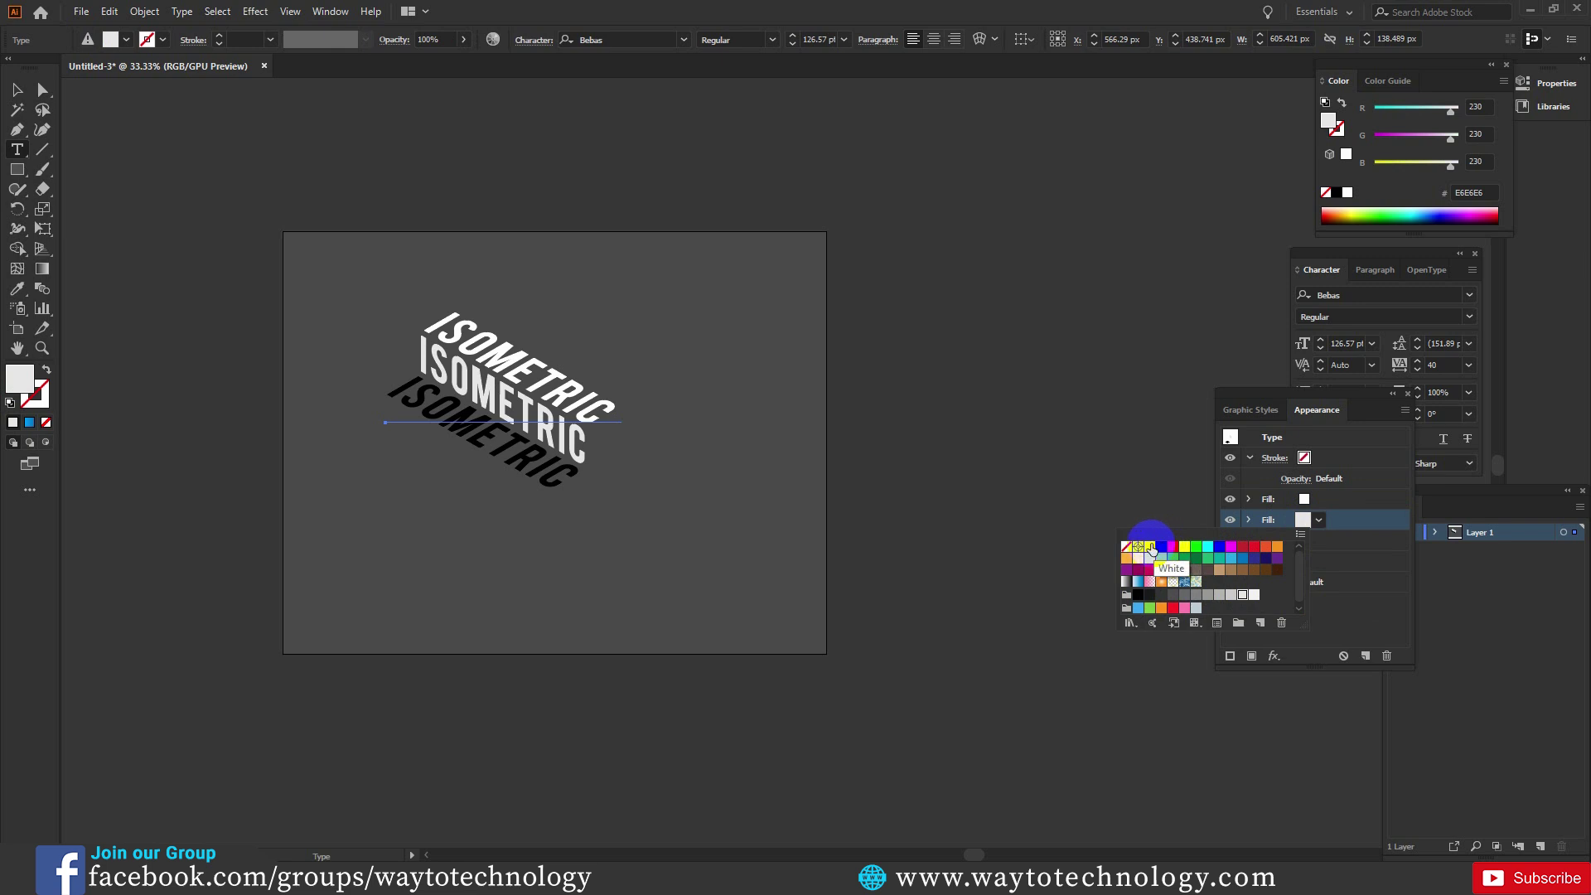
left_click(1183, 549)
left_click(1287, 530)
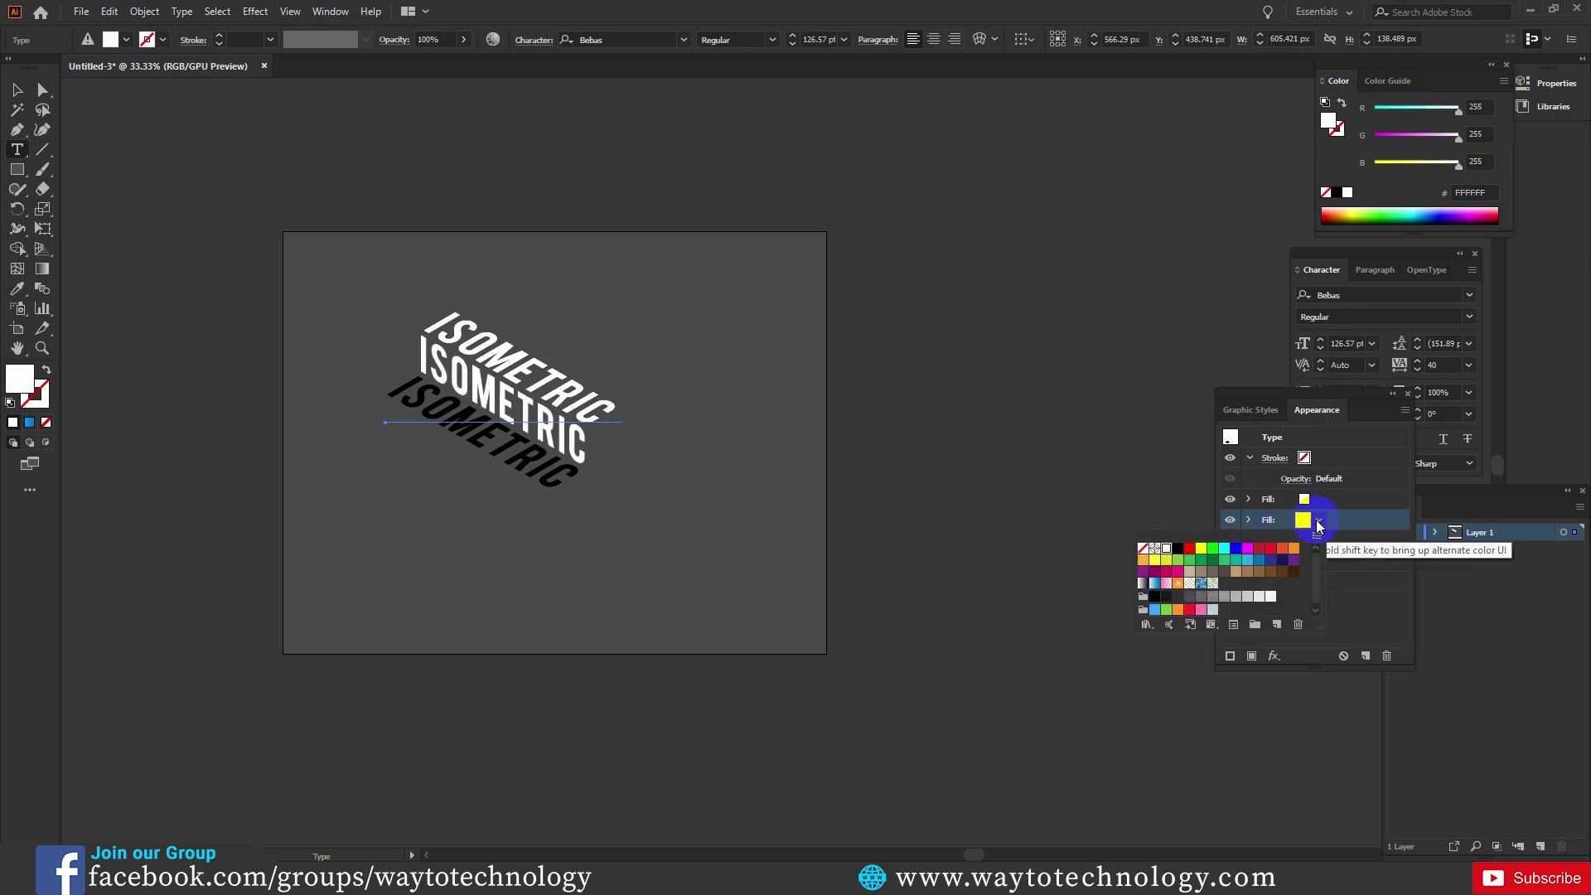
left_click(1249, 519)
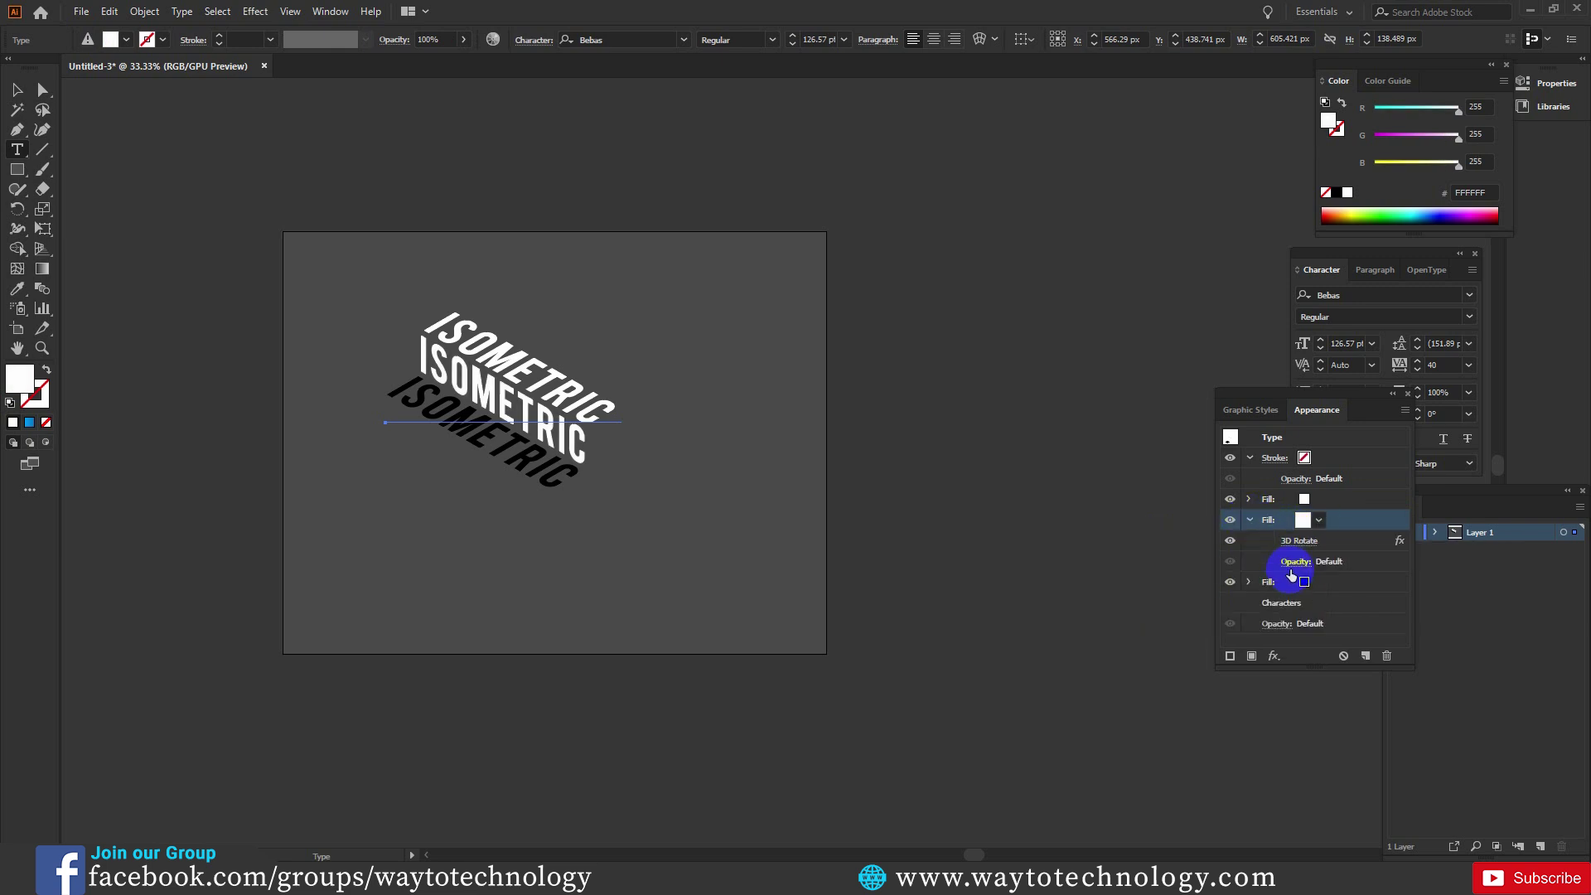
- Lower the middle fill's opacity so it becomes a translucent grey
left_click(1294, 564)
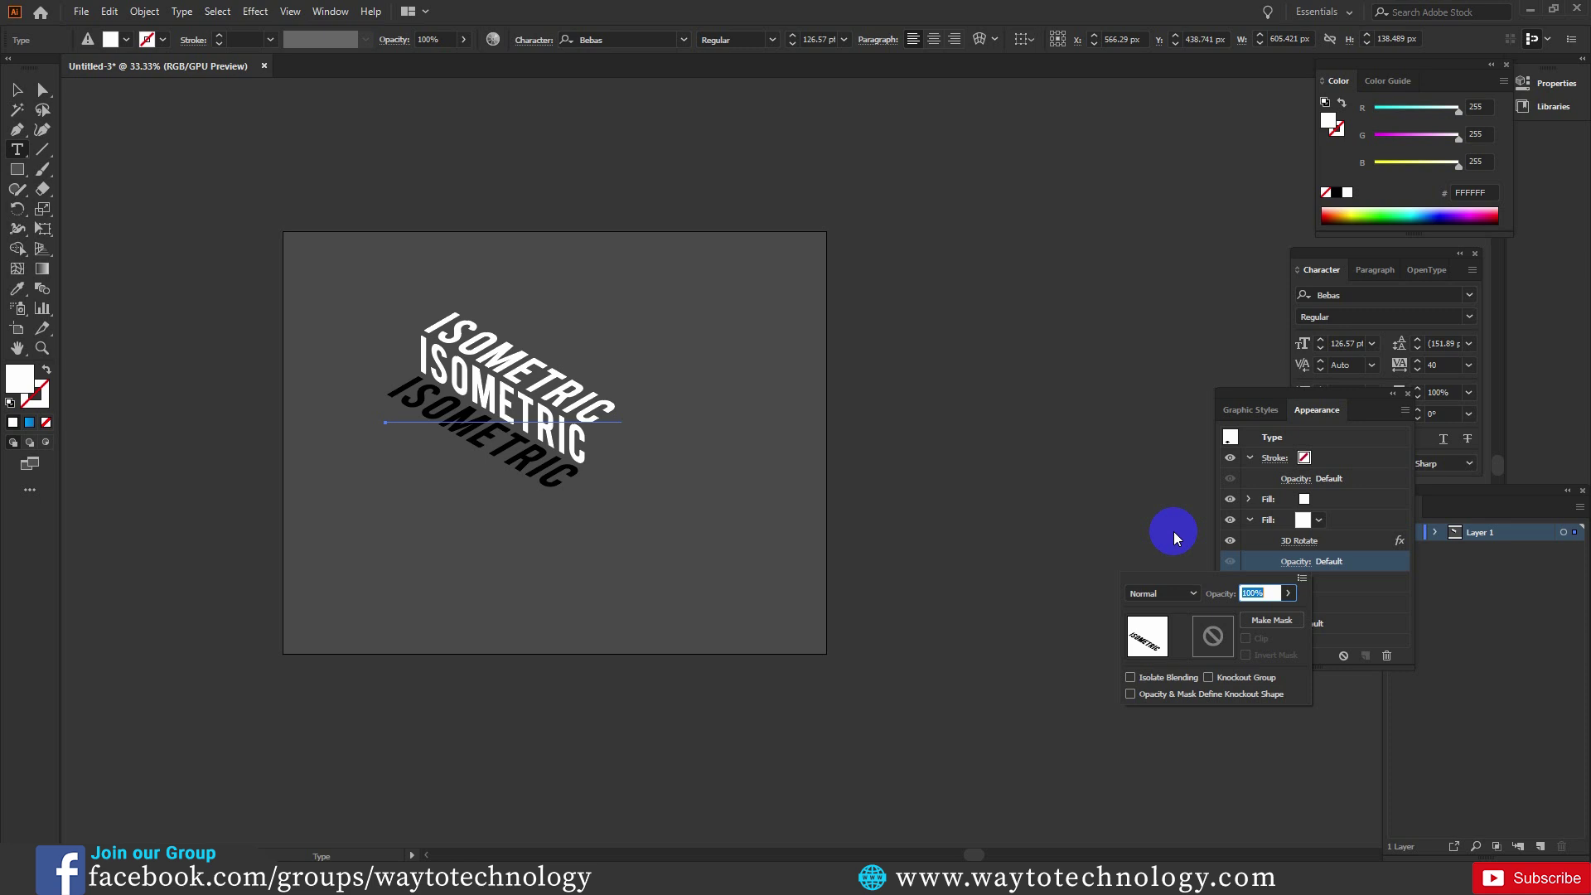
left_click(1288, 594)
left_click_drag(1281, 611, 1242, 618)
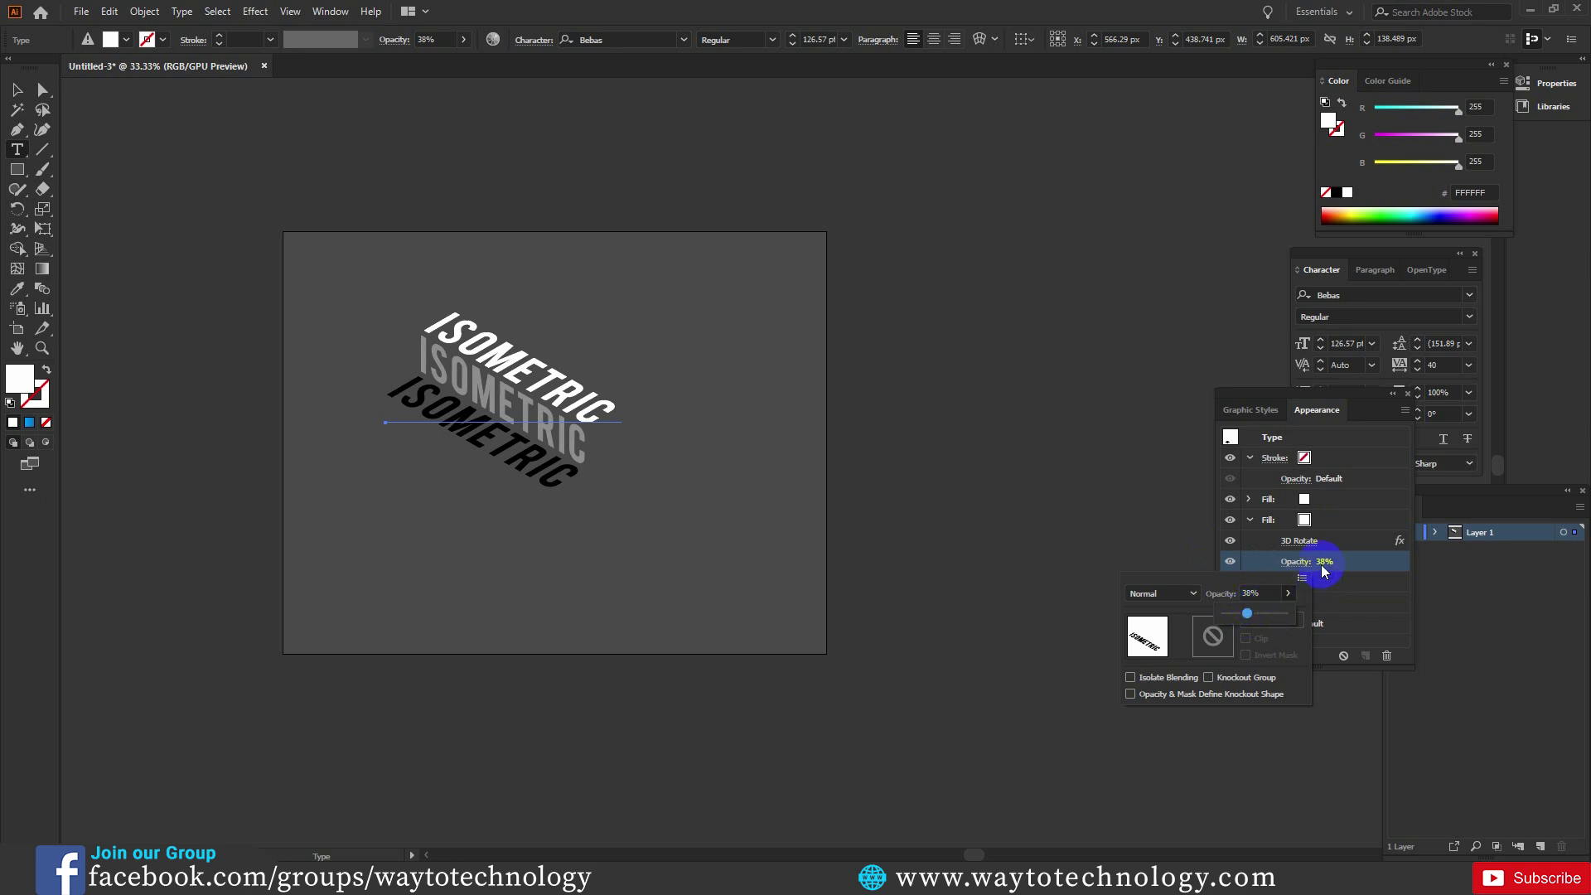
left_click(1281, 551)
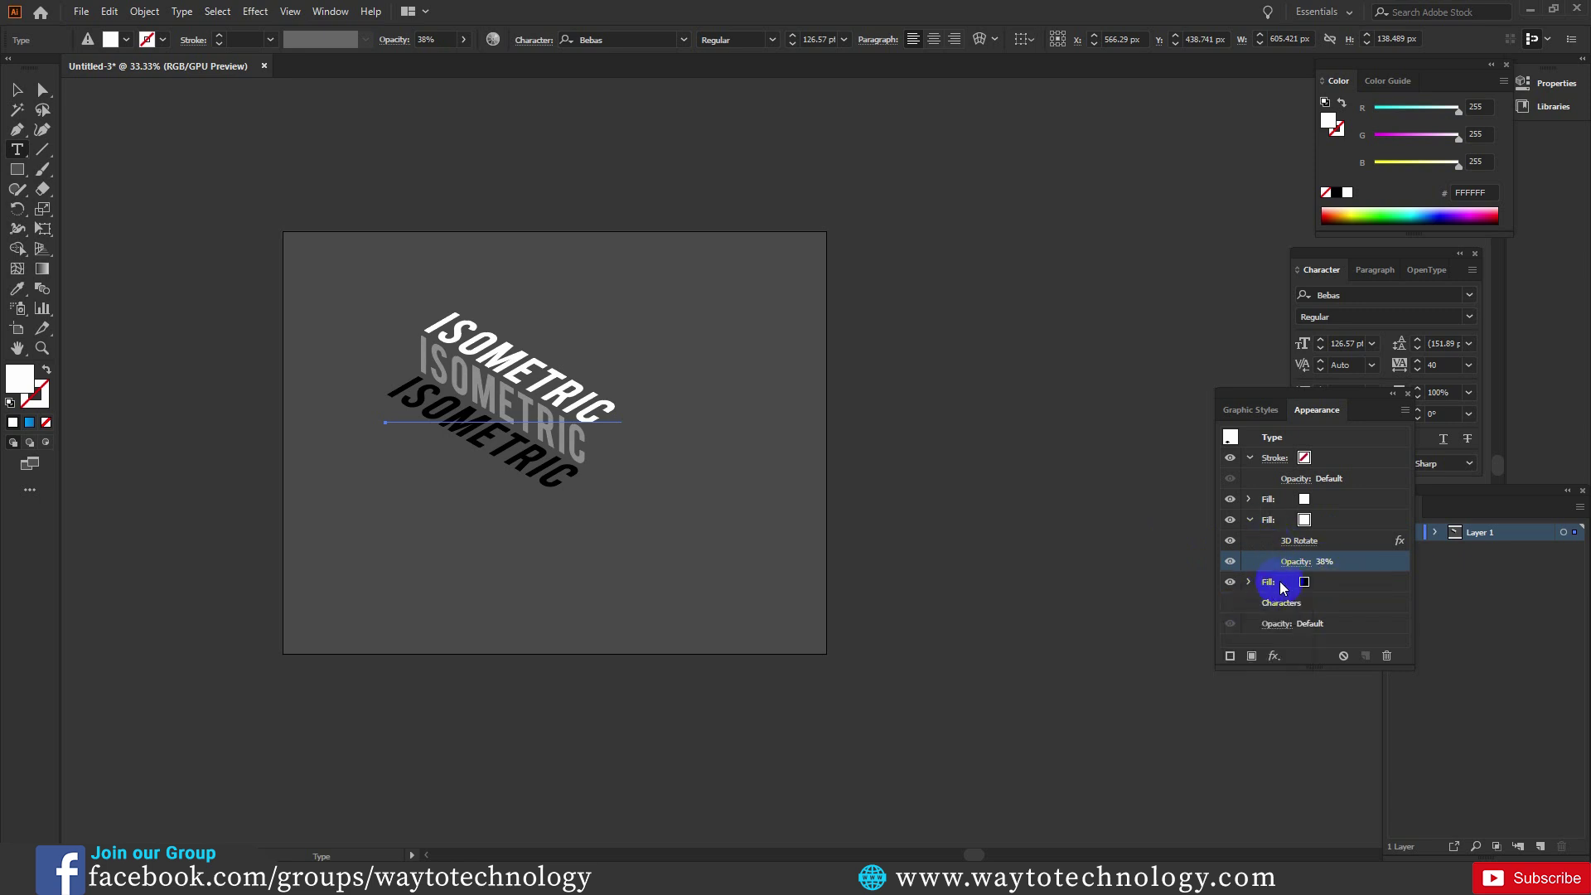
- Set the bottom black fill's opacity to about 72%
left_click(1306, 582)
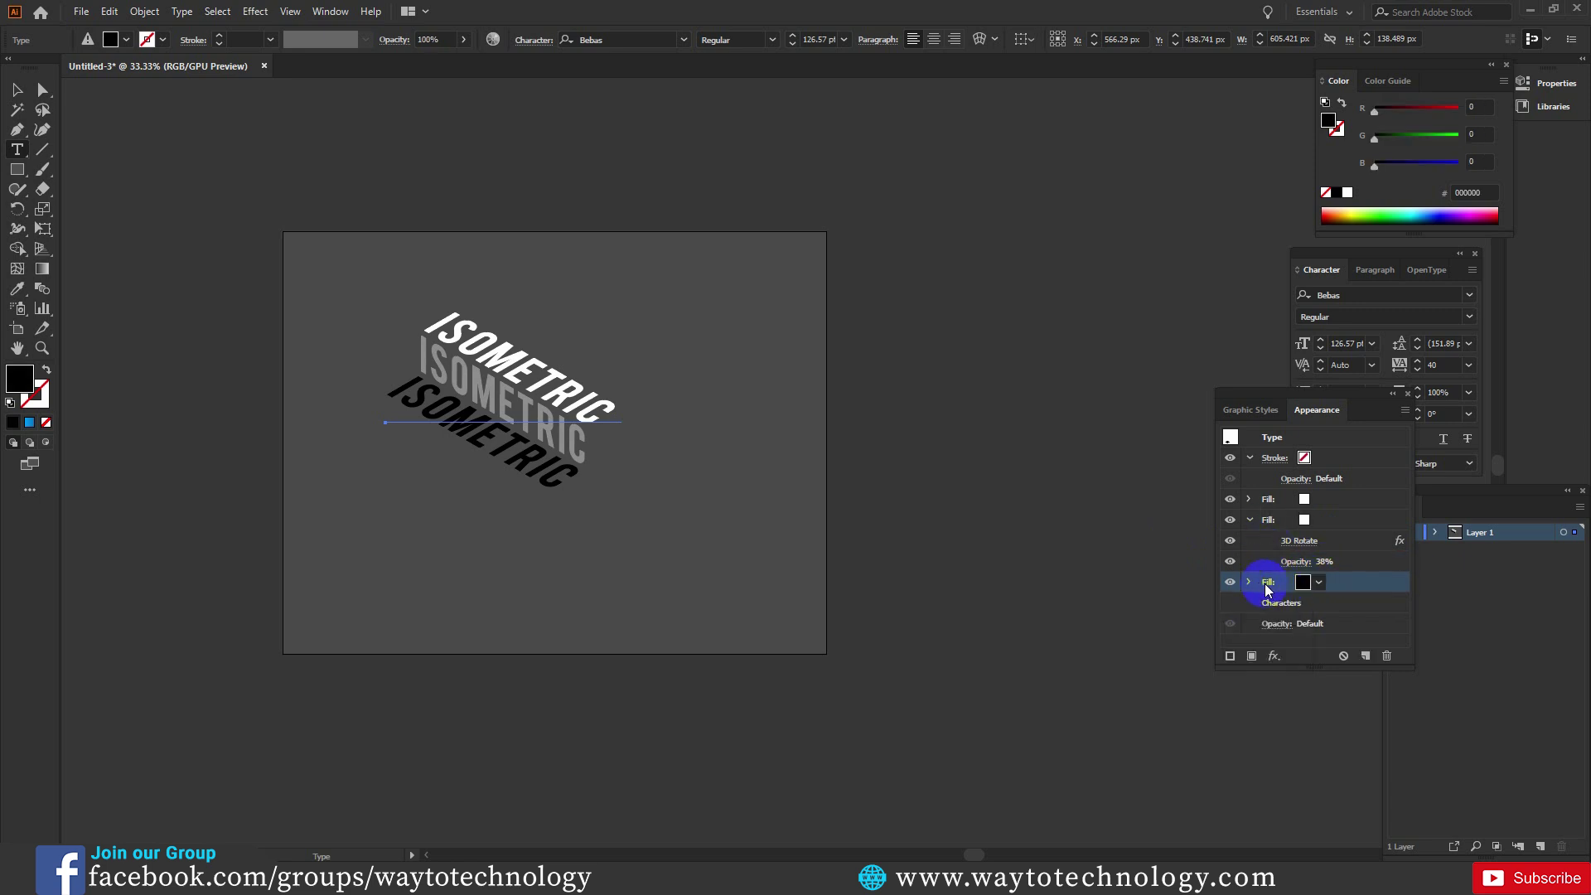
left_click(1277, 623)
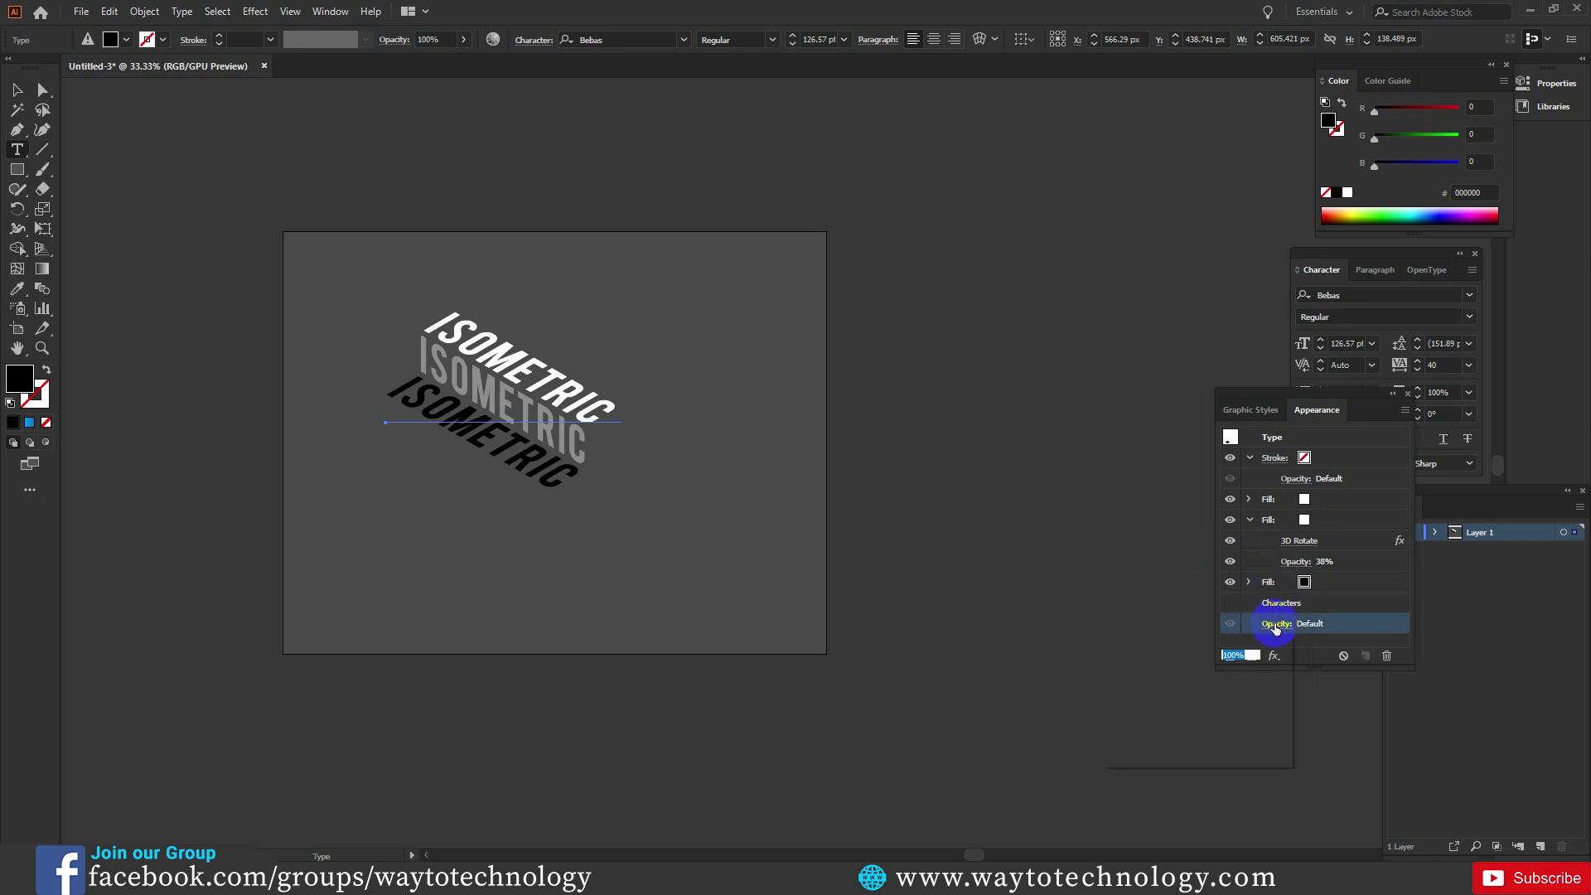
left_click_drag(1265, 673, 1256, 681)
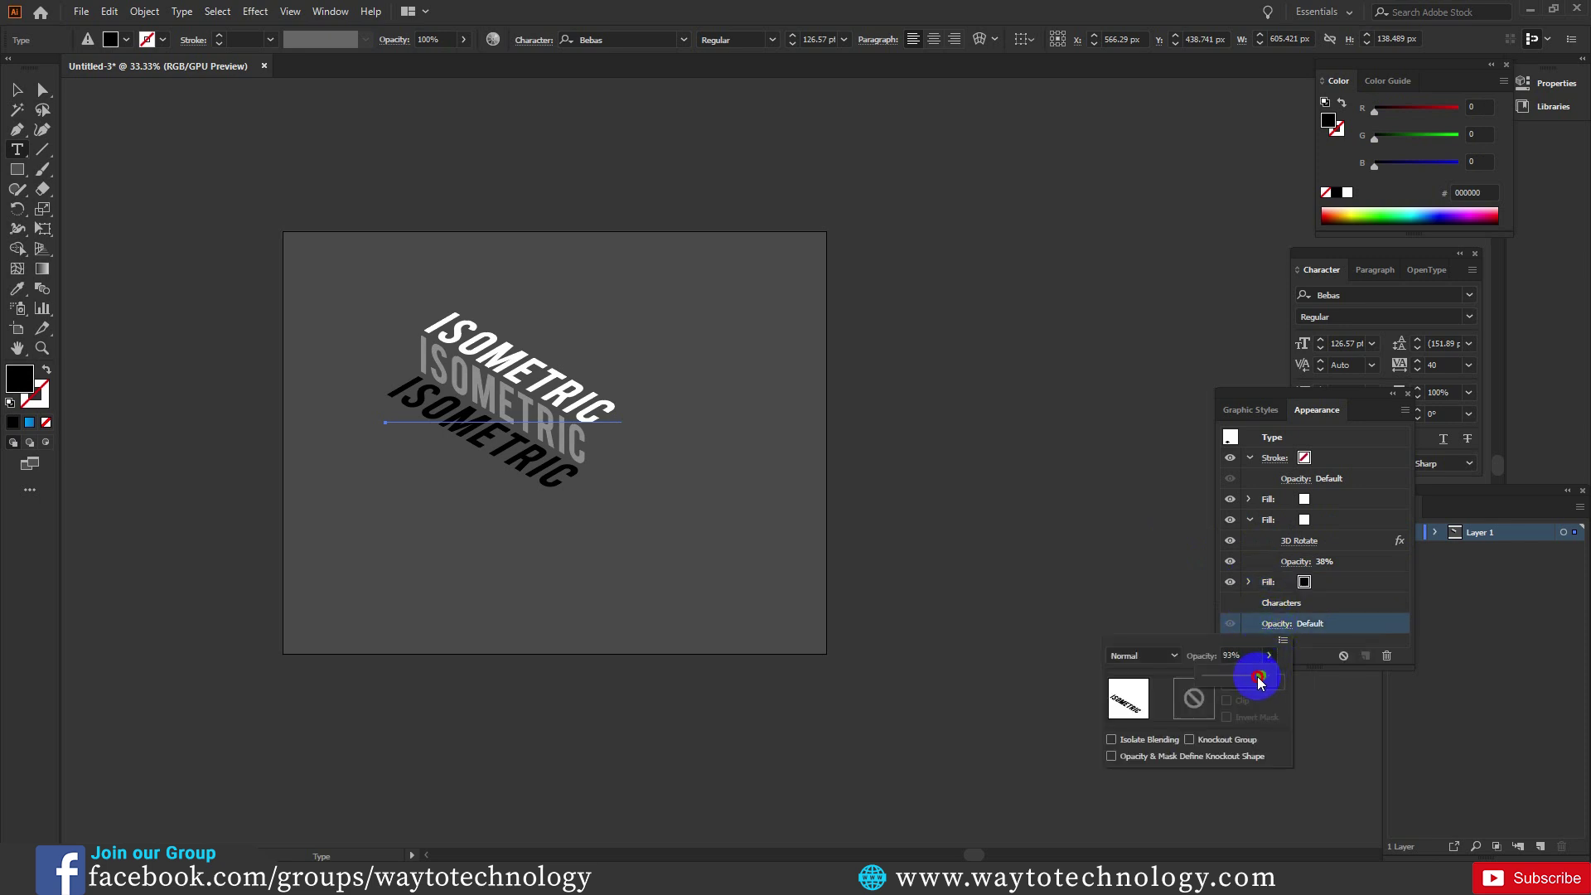
mouse_move(1257, 681)
left_mouse_down()
mouse_move(1234, 680)
mouse_move(1283, 678)
left_mouse_up()
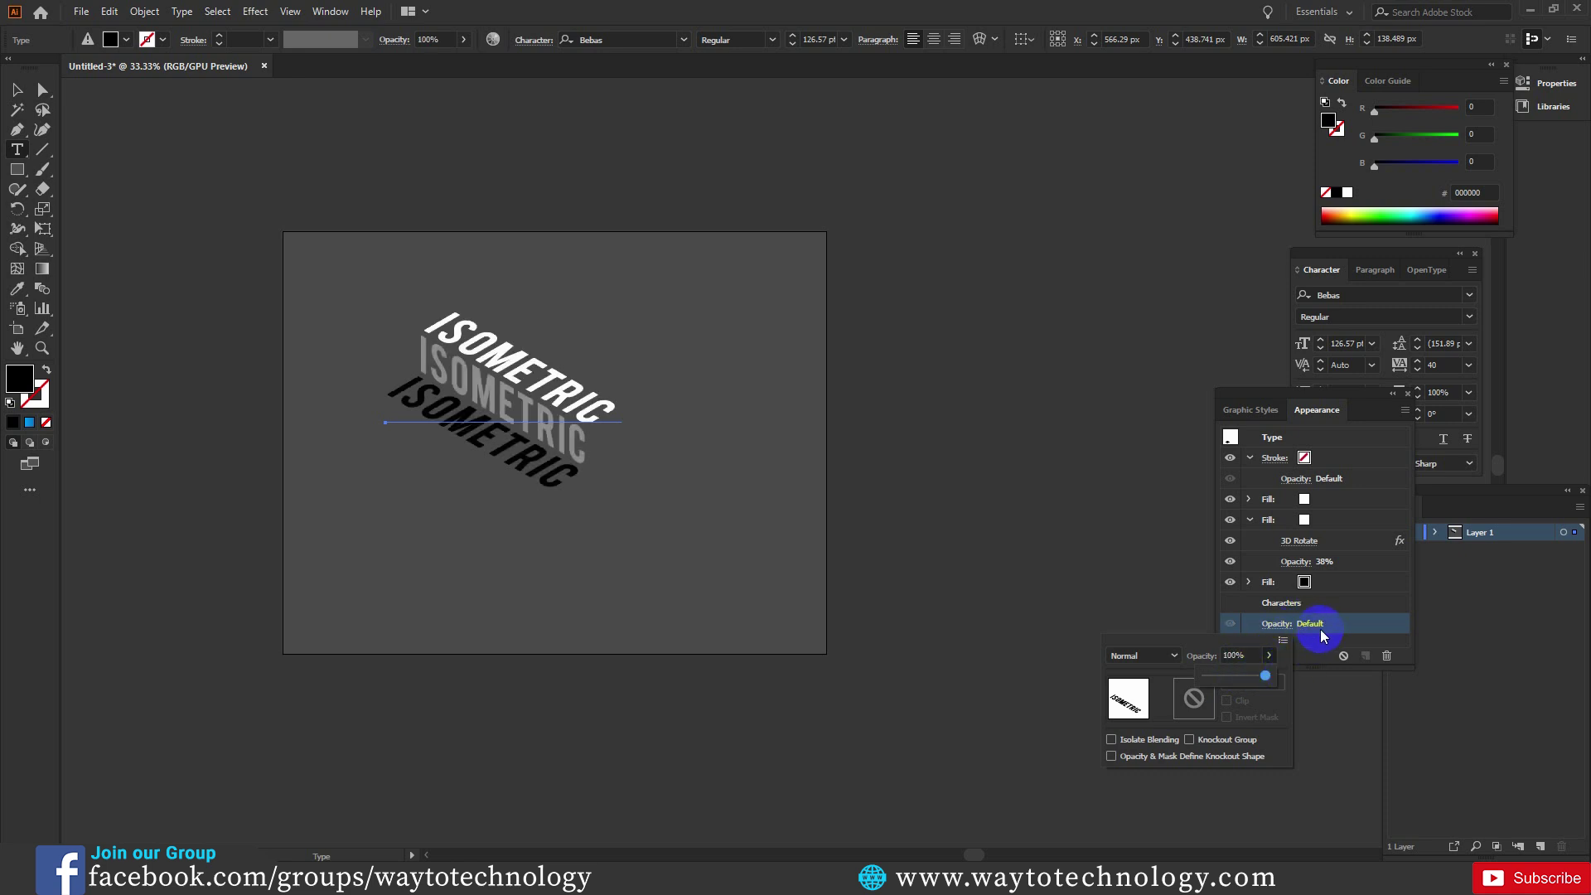
left_click(1249, 581)
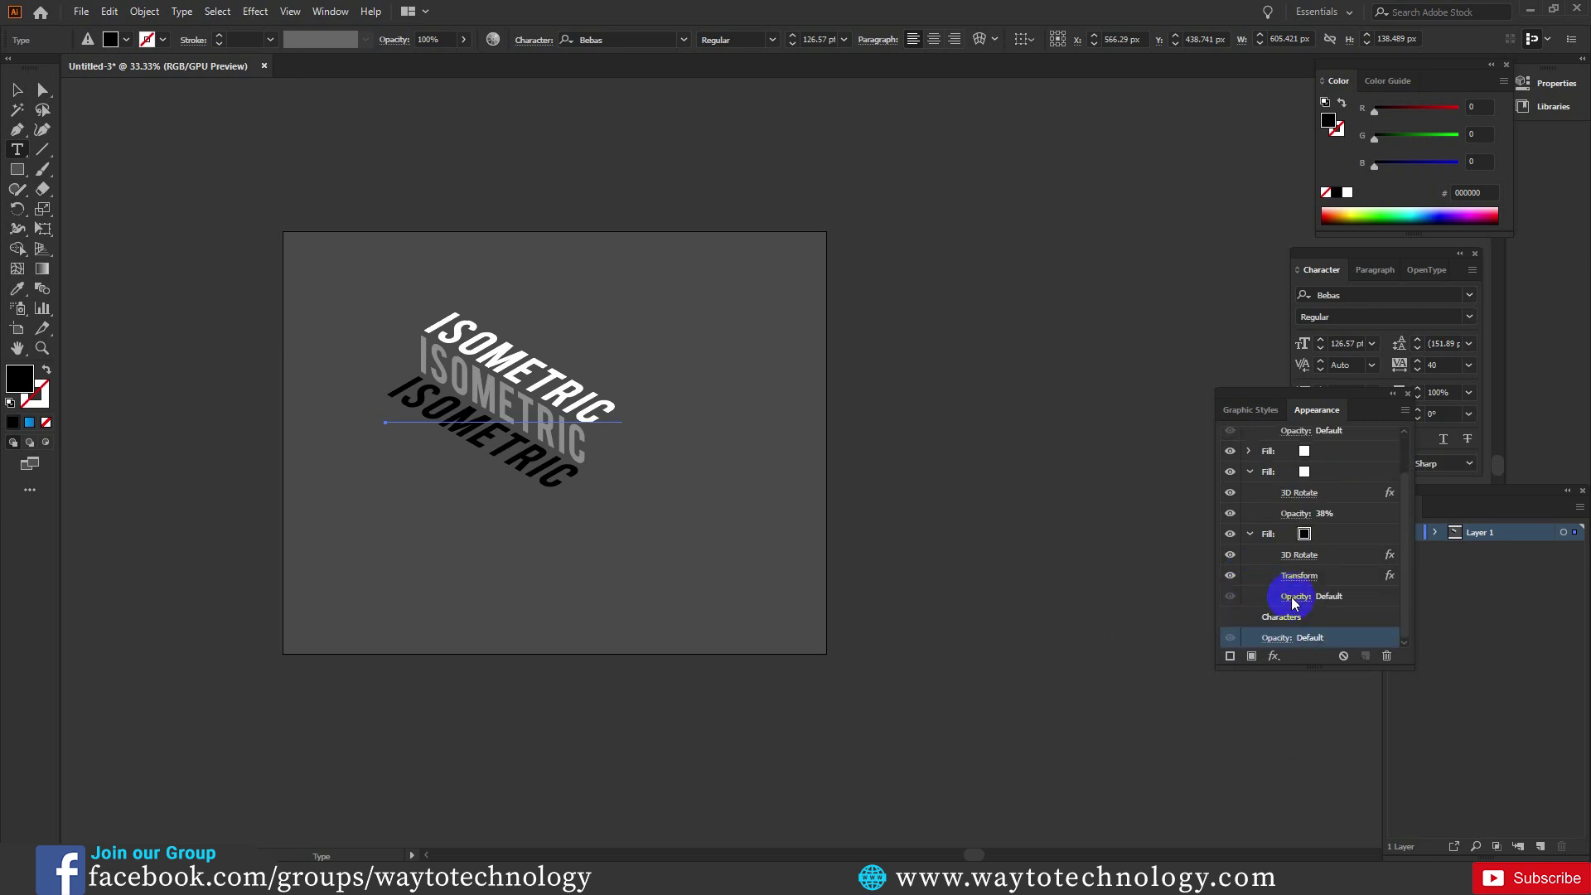
scroll(1290, 604, "down", 1)
left_click(1293, 596)
left_click(1291, 630)
left_click_drag(1290, 647, 1272, 654)
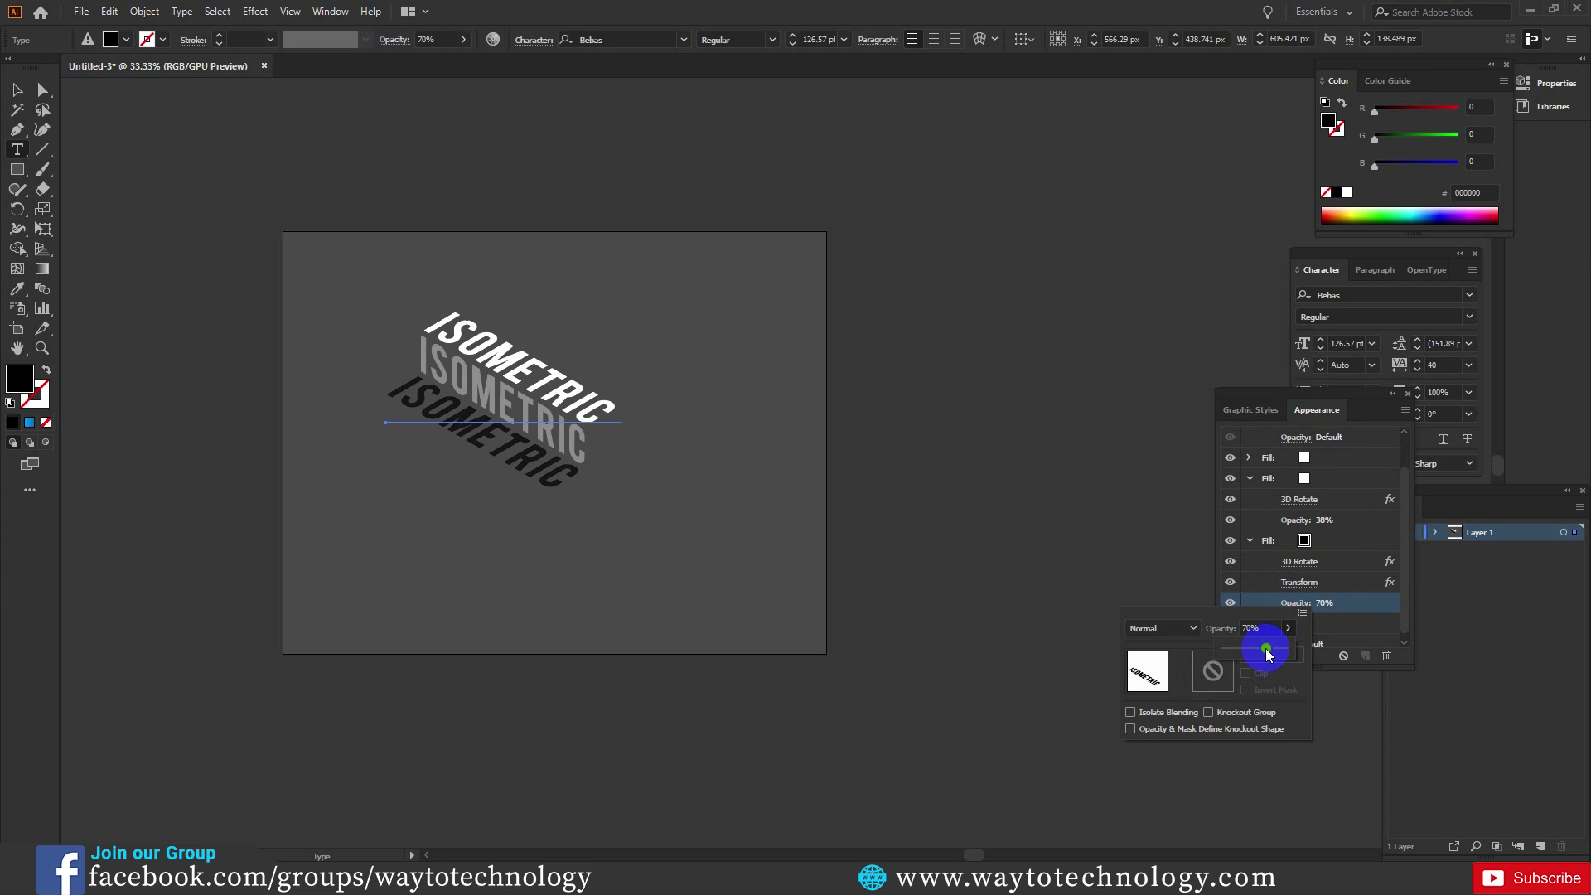
left_click_drag(1268, 654, 1277, 654)
left_click_drag(1274, 654, 1268, 656)
left_click(1303, 524)
- Fine-tune the grey fill's opacity to 32% and reselect the ISOMETRIC text
left_click(1298, 521)
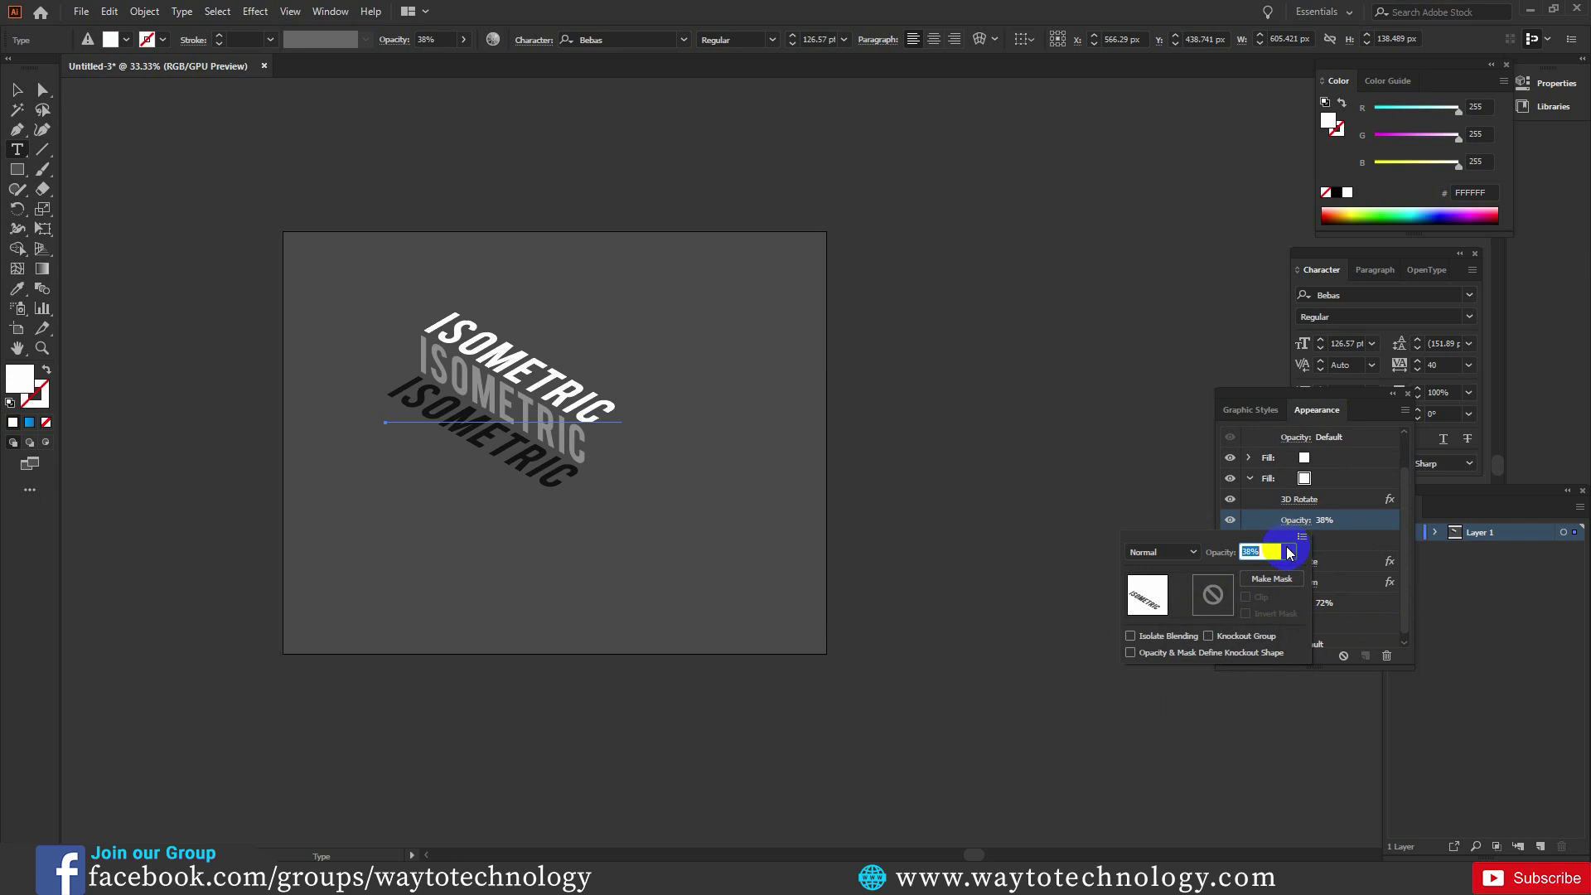
left_click_drag(1274, 580, 1243, 581)
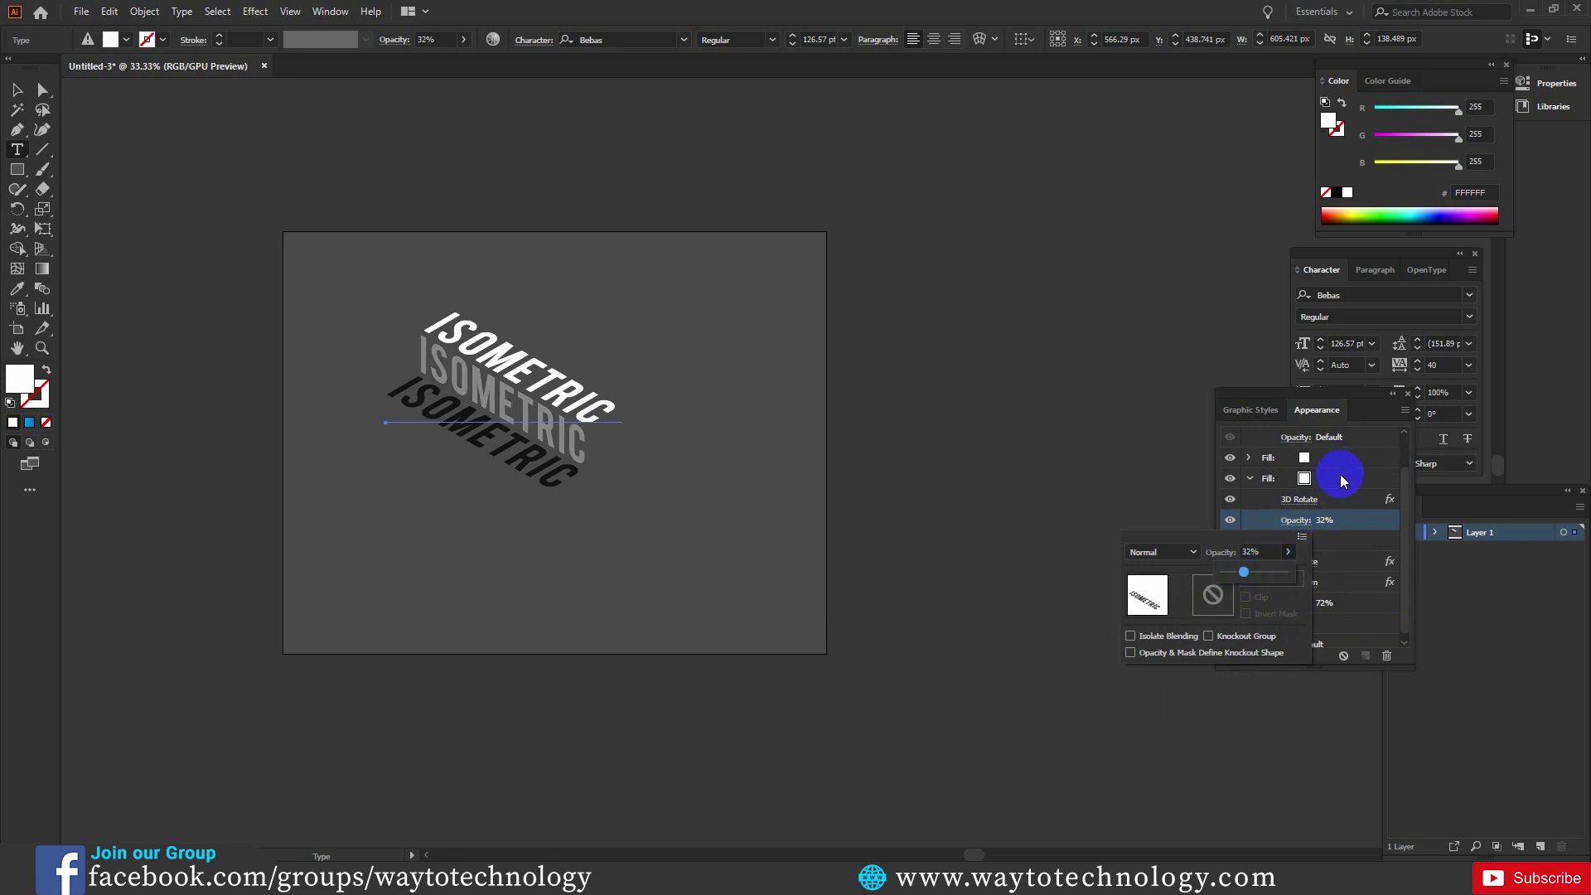
left_click(1341, 475)
left_click(17, 90)
left_click(501, 390)
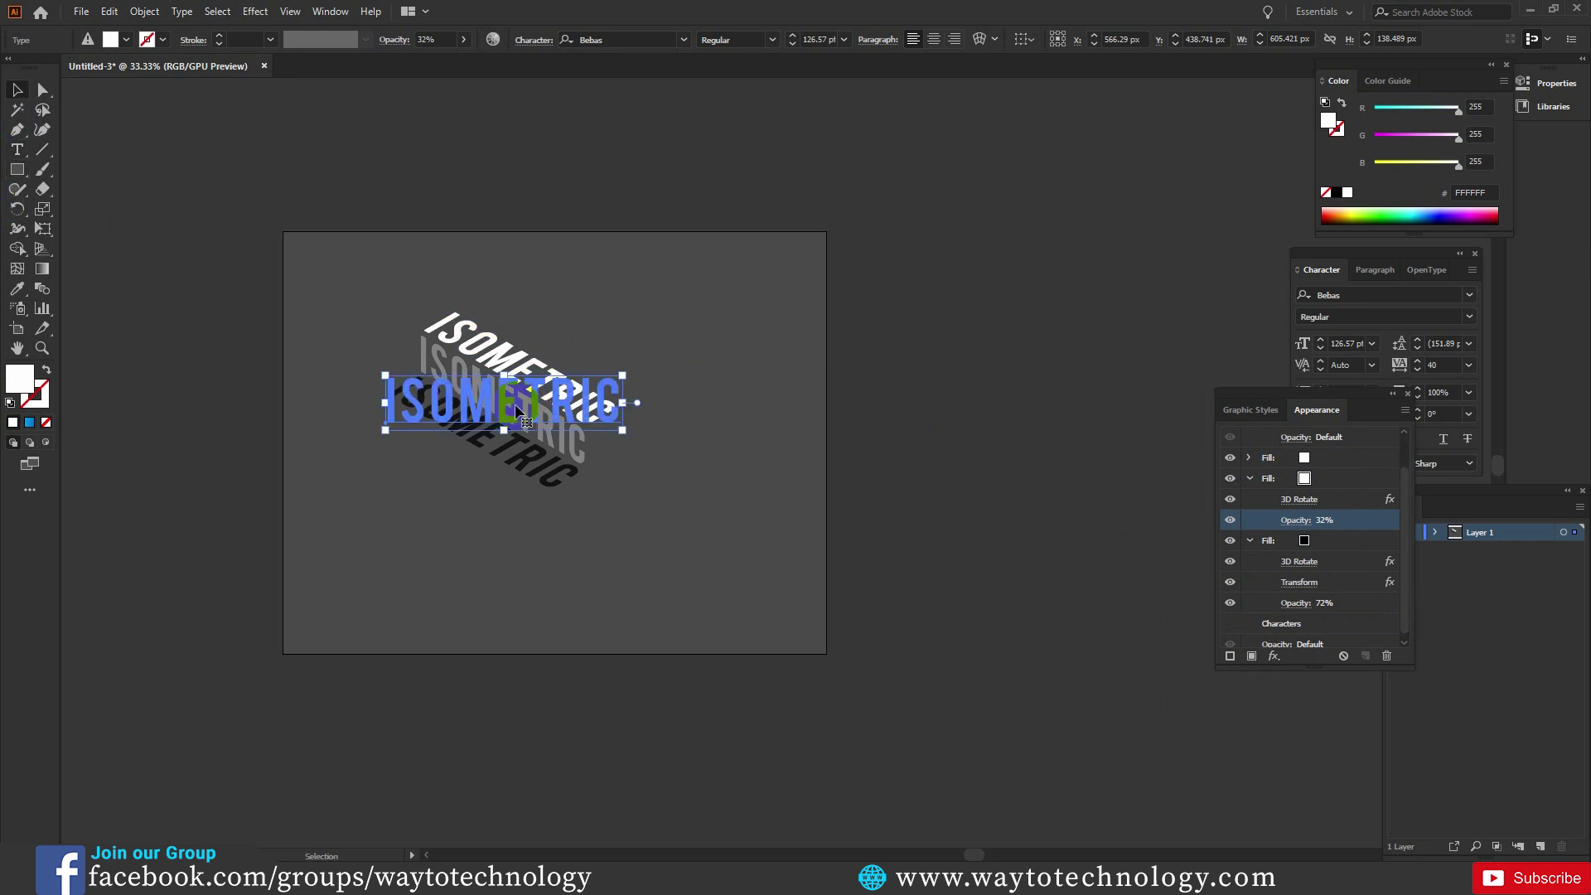
- Replace the word ISOMETRIC with the trial text 'SM JOY'
double_click(514, 402)
left_click(500, 401)
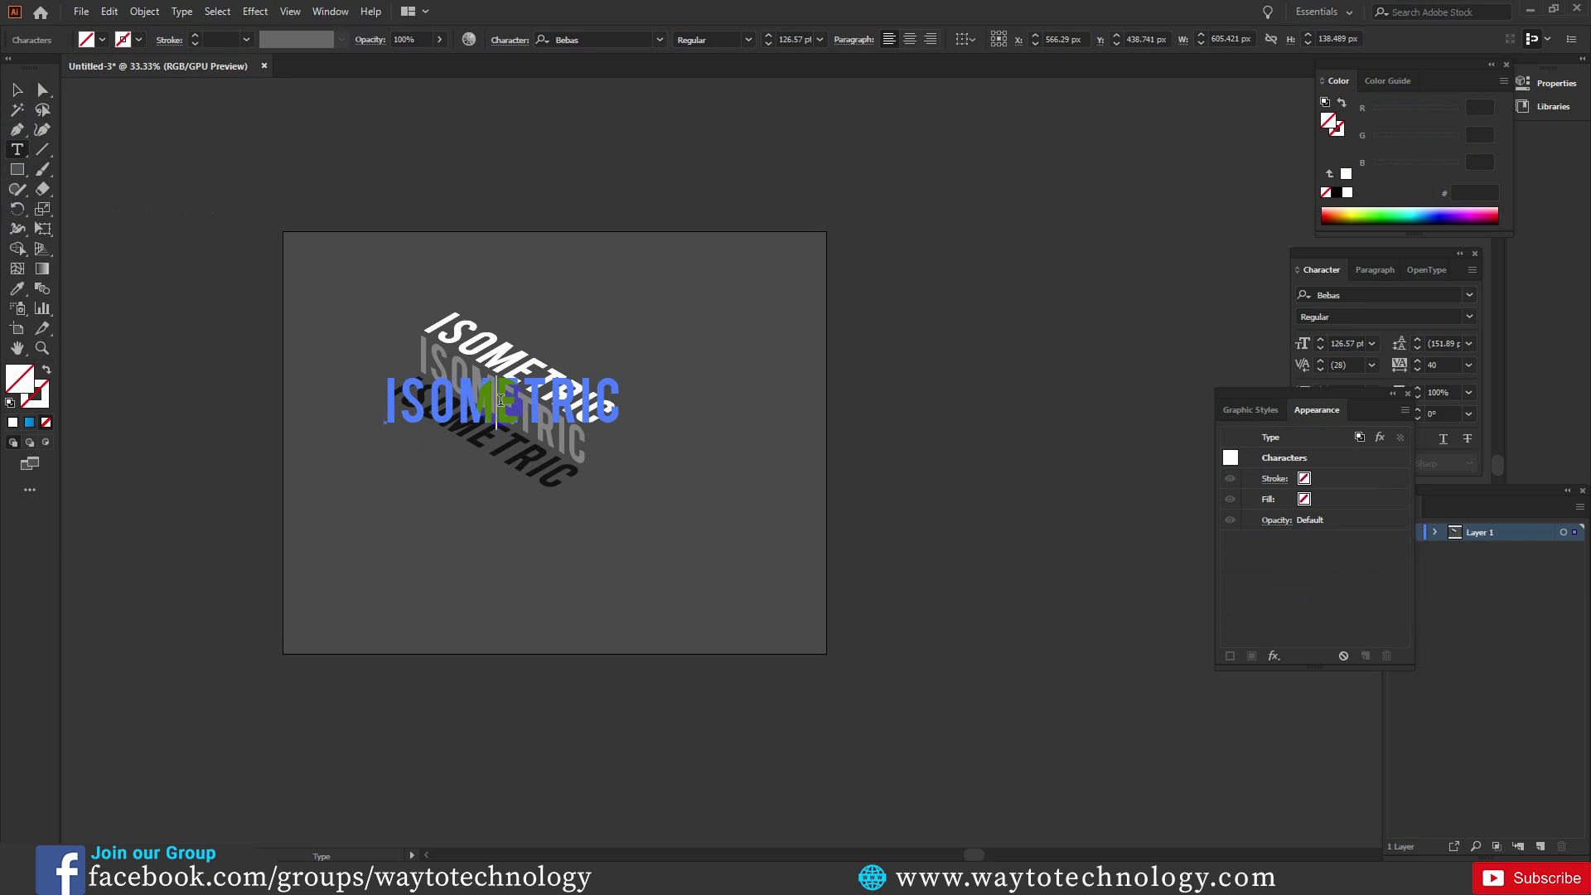
double_click(500, 401)
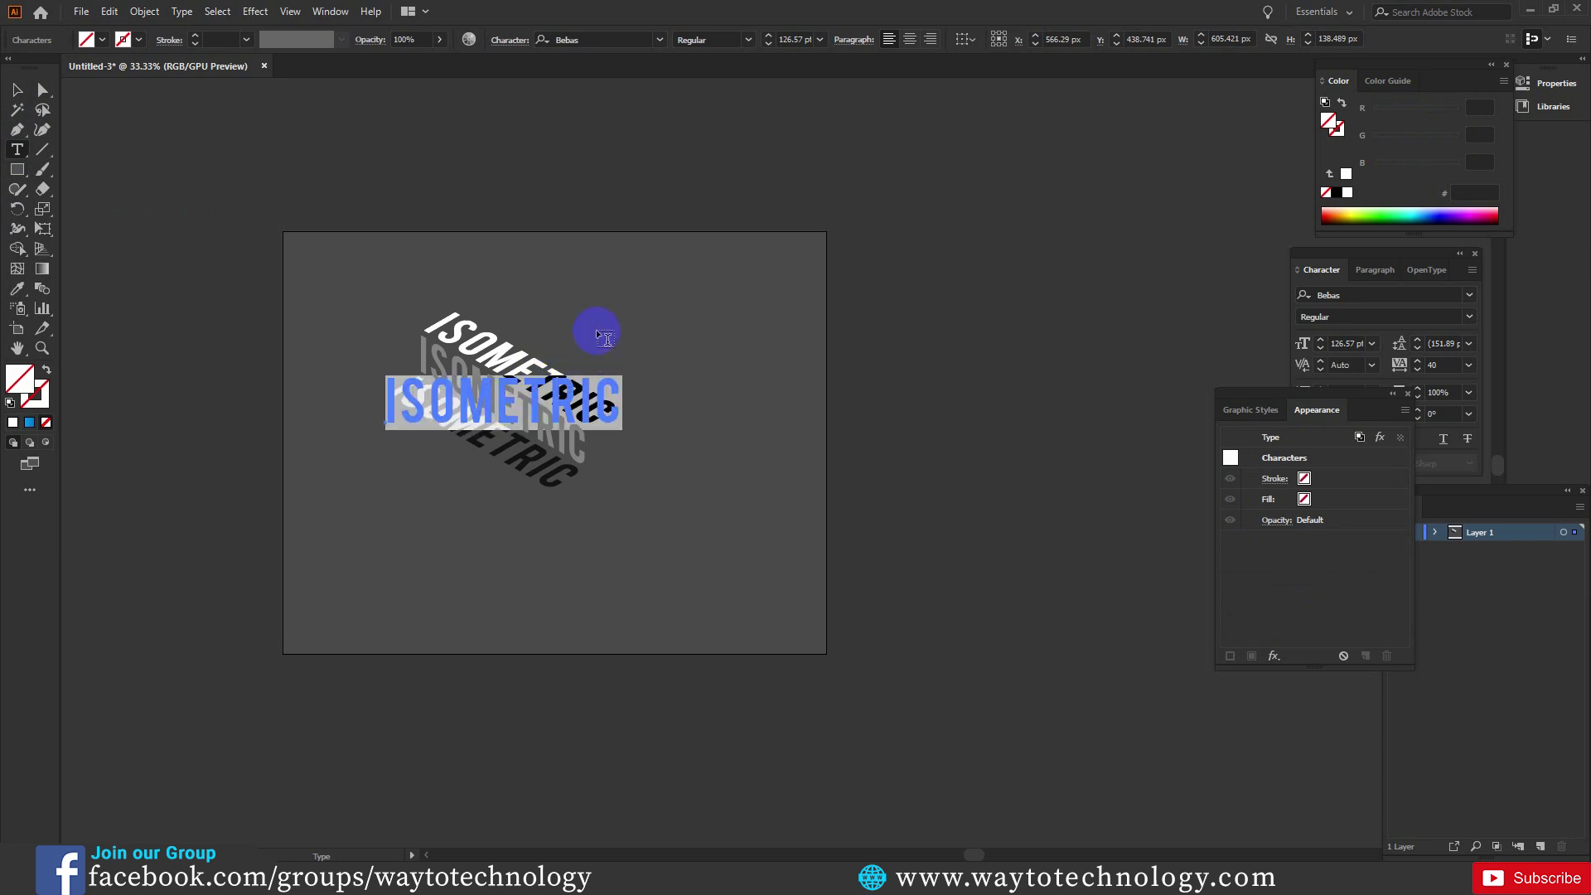
type("SM J")
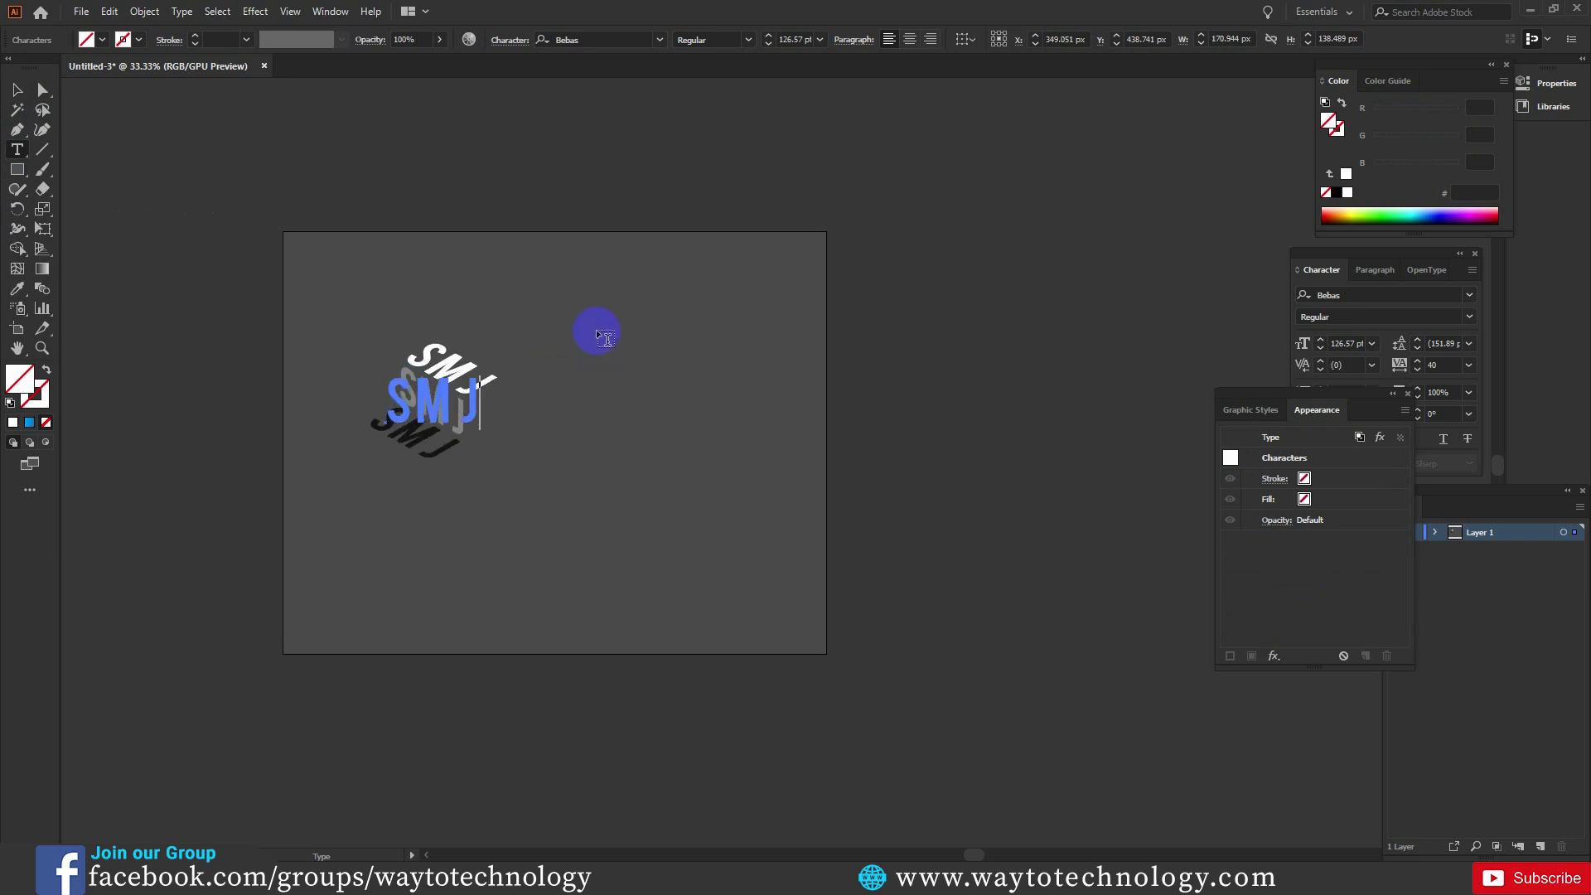
type("OY")
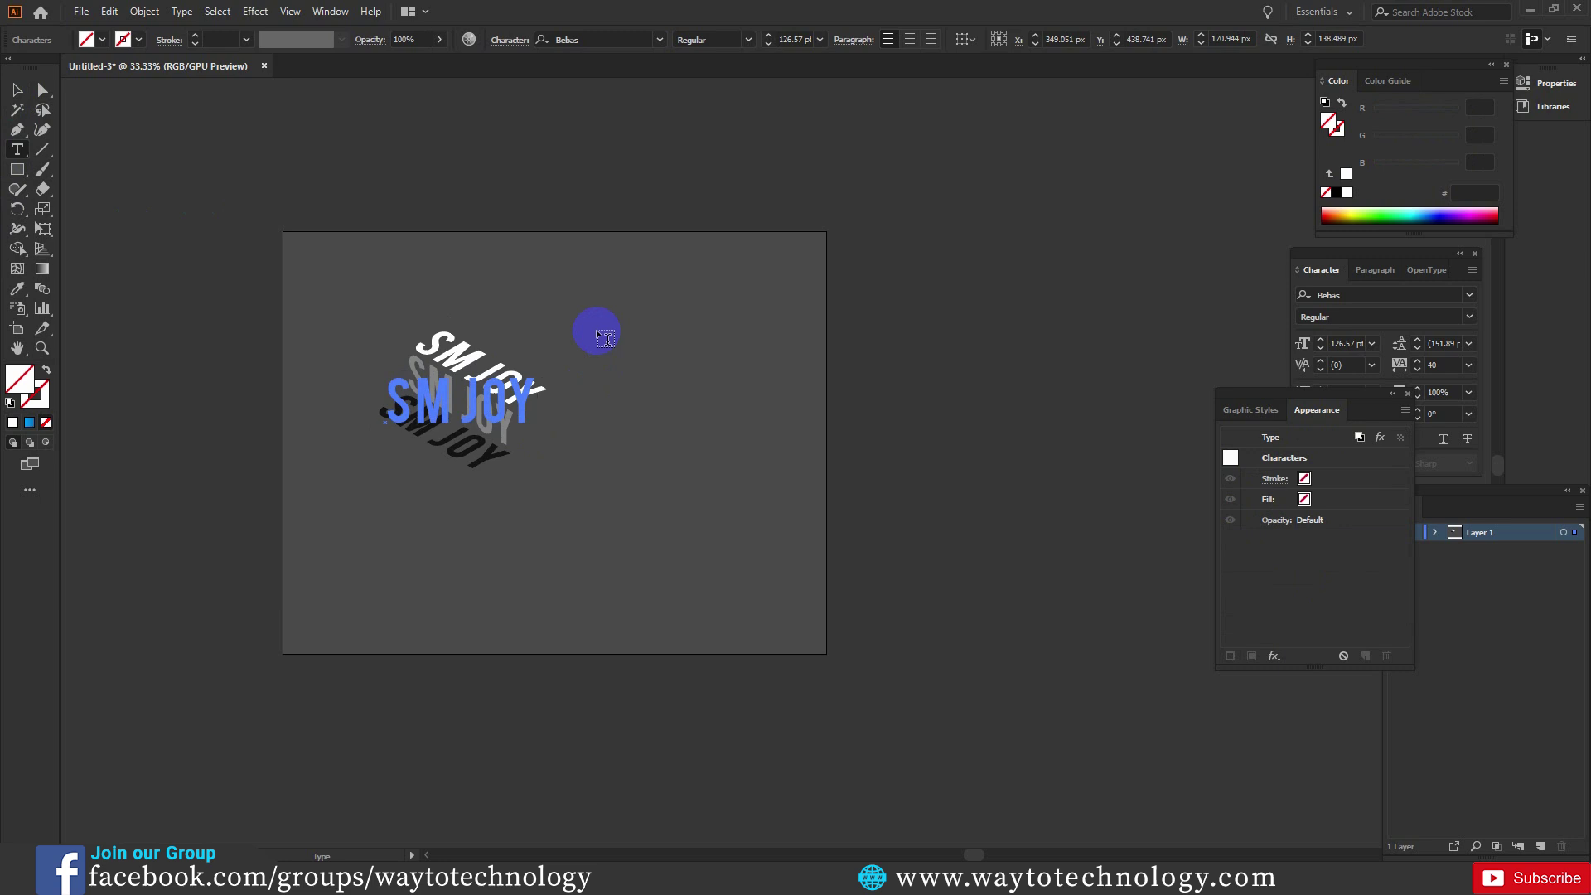
left_click(17, 89)
- Retype the text as 'TYPOGRAPHY', inserting the missing P
triple_click(465, 402)
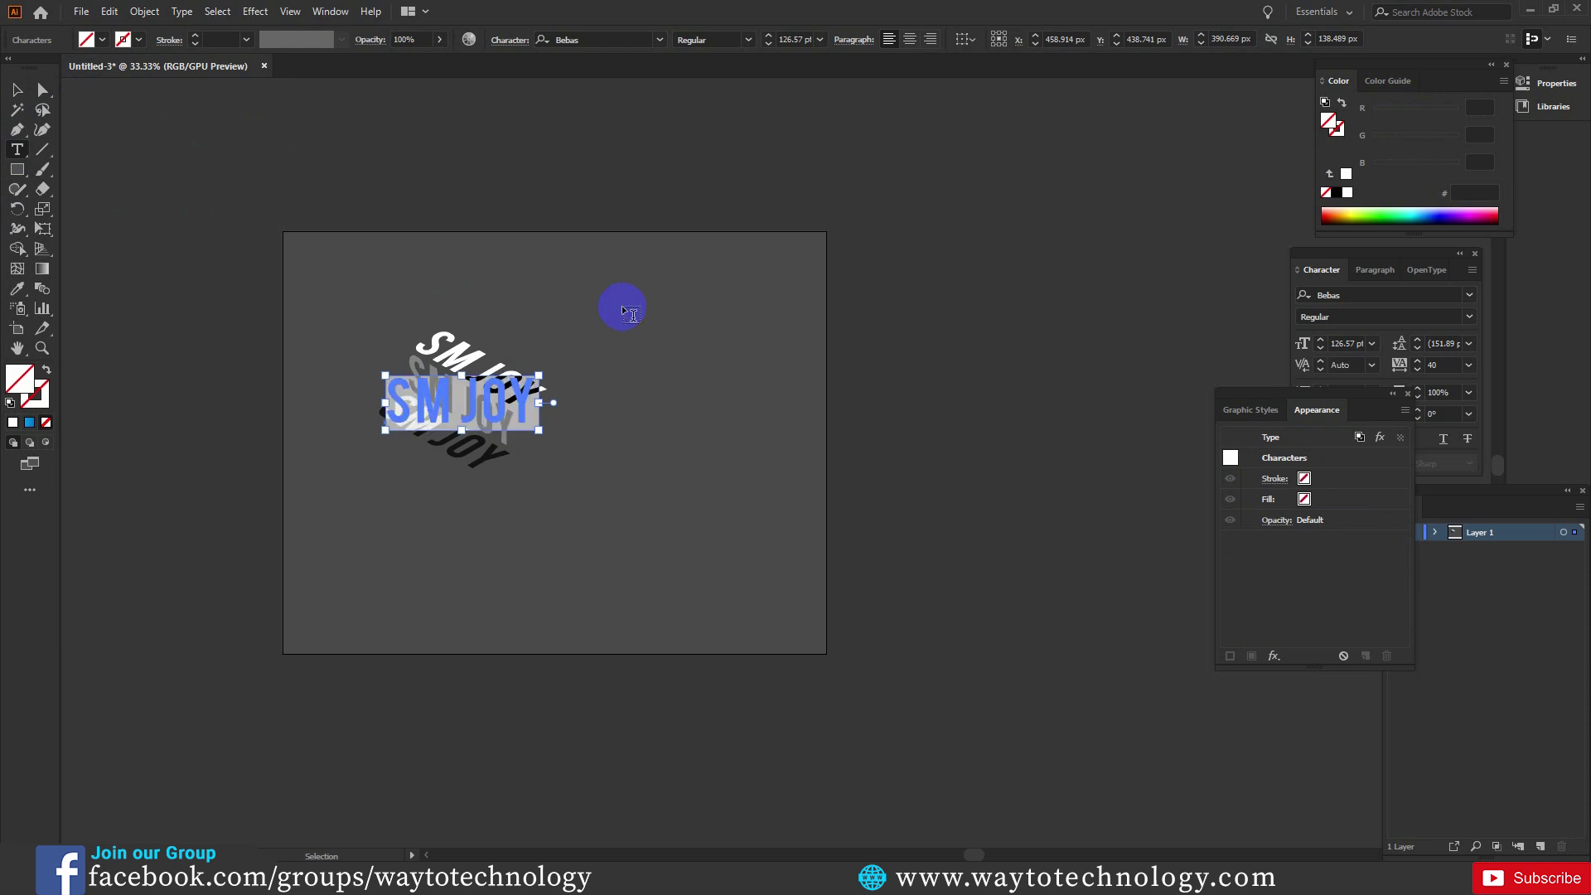
type("TY")
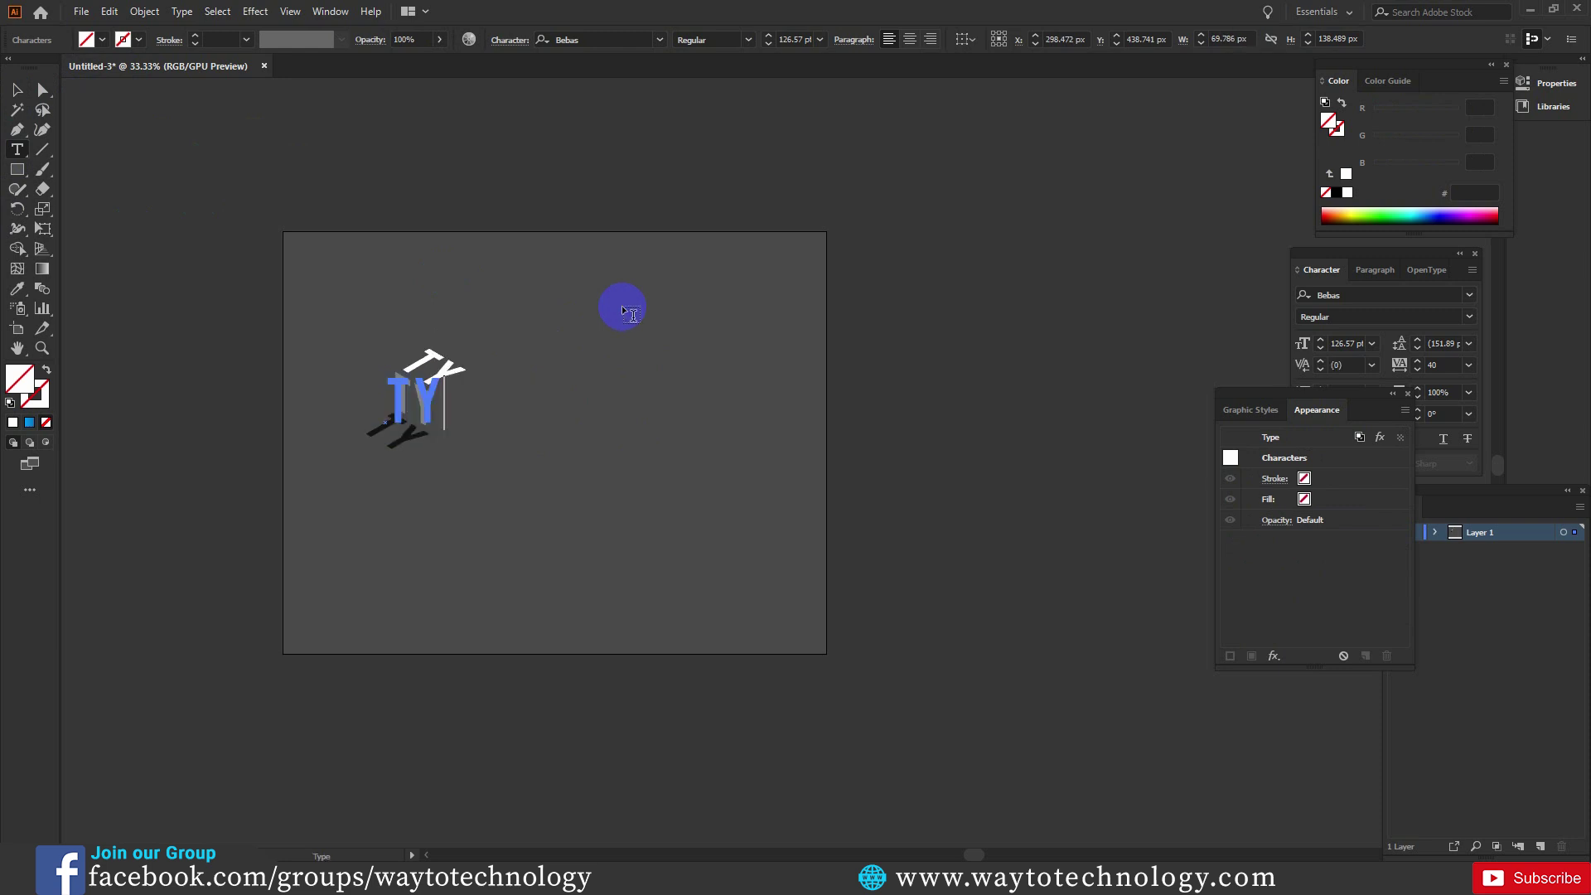
type("POGRAHY")
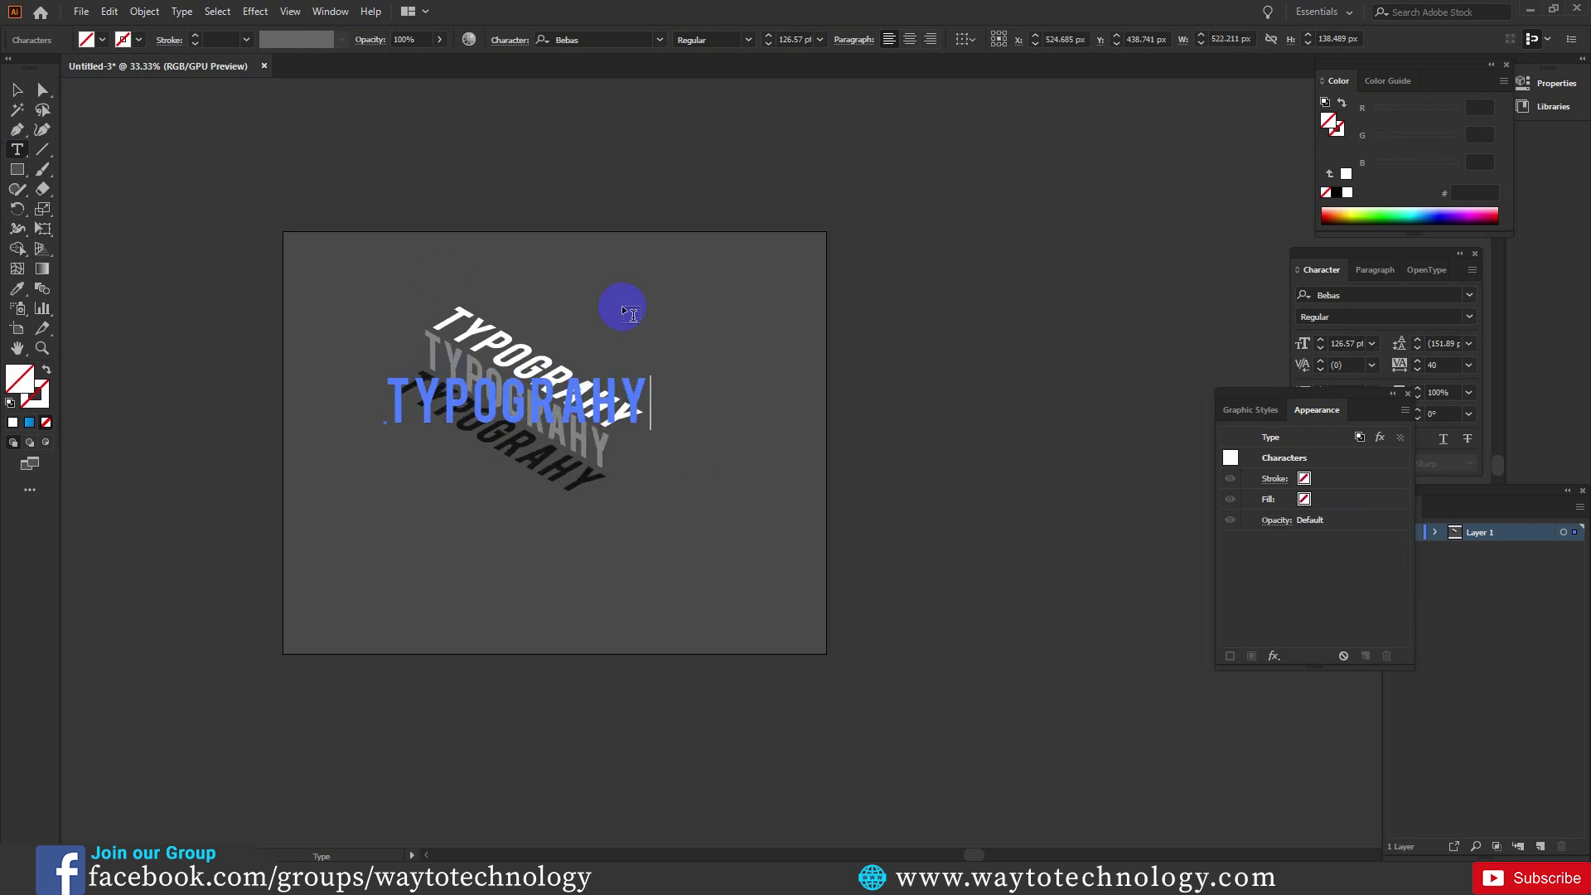
left_click(598, 391)
type("P")
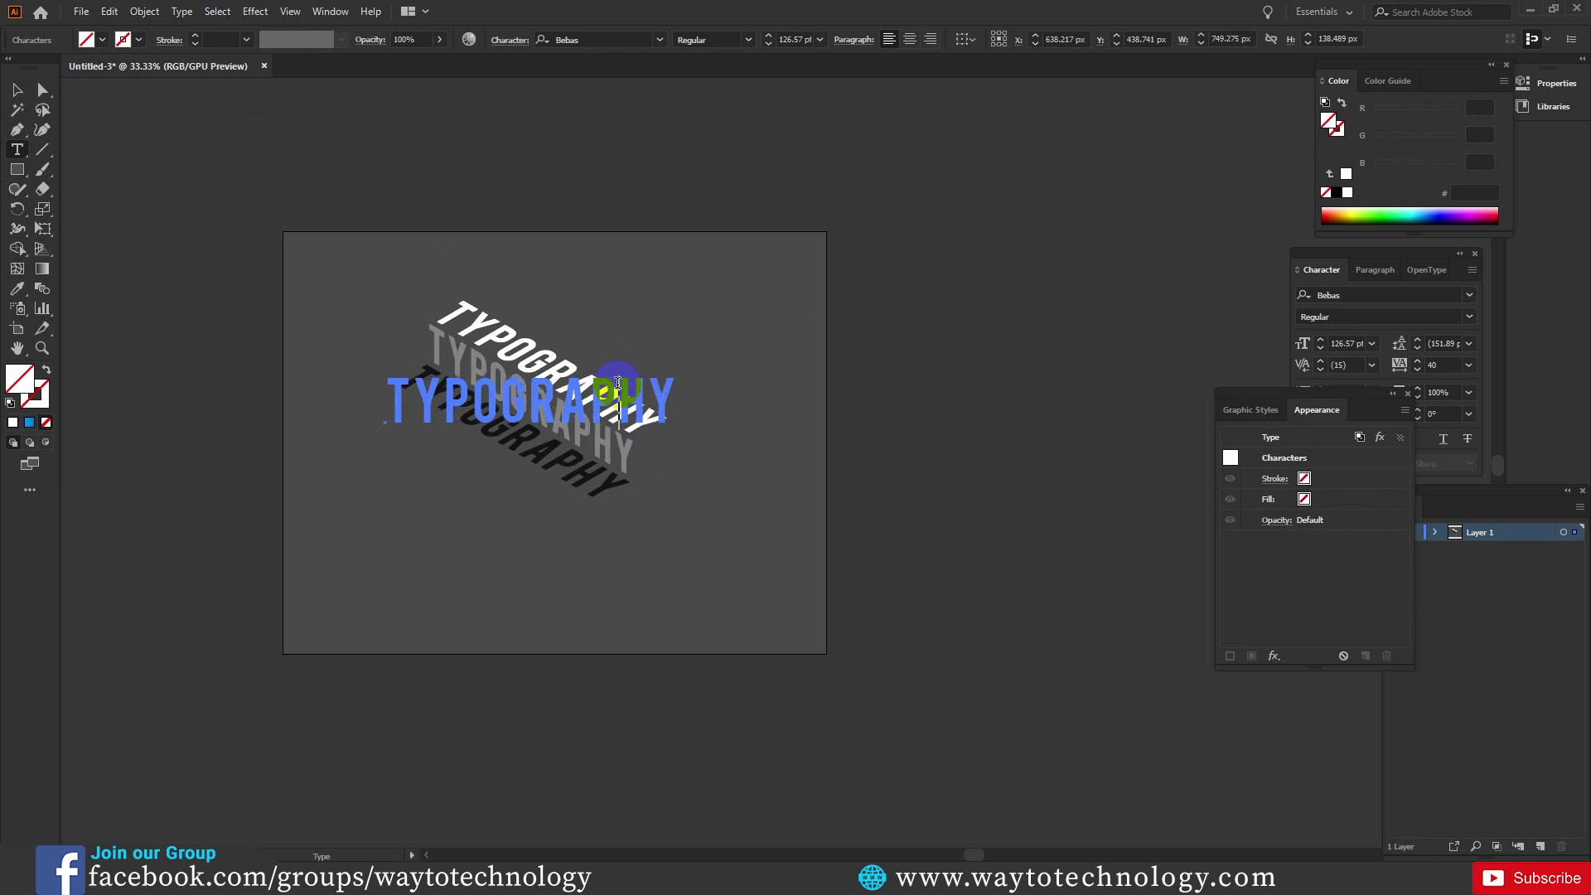
left_click(16, 90)
left_click(675, 400)
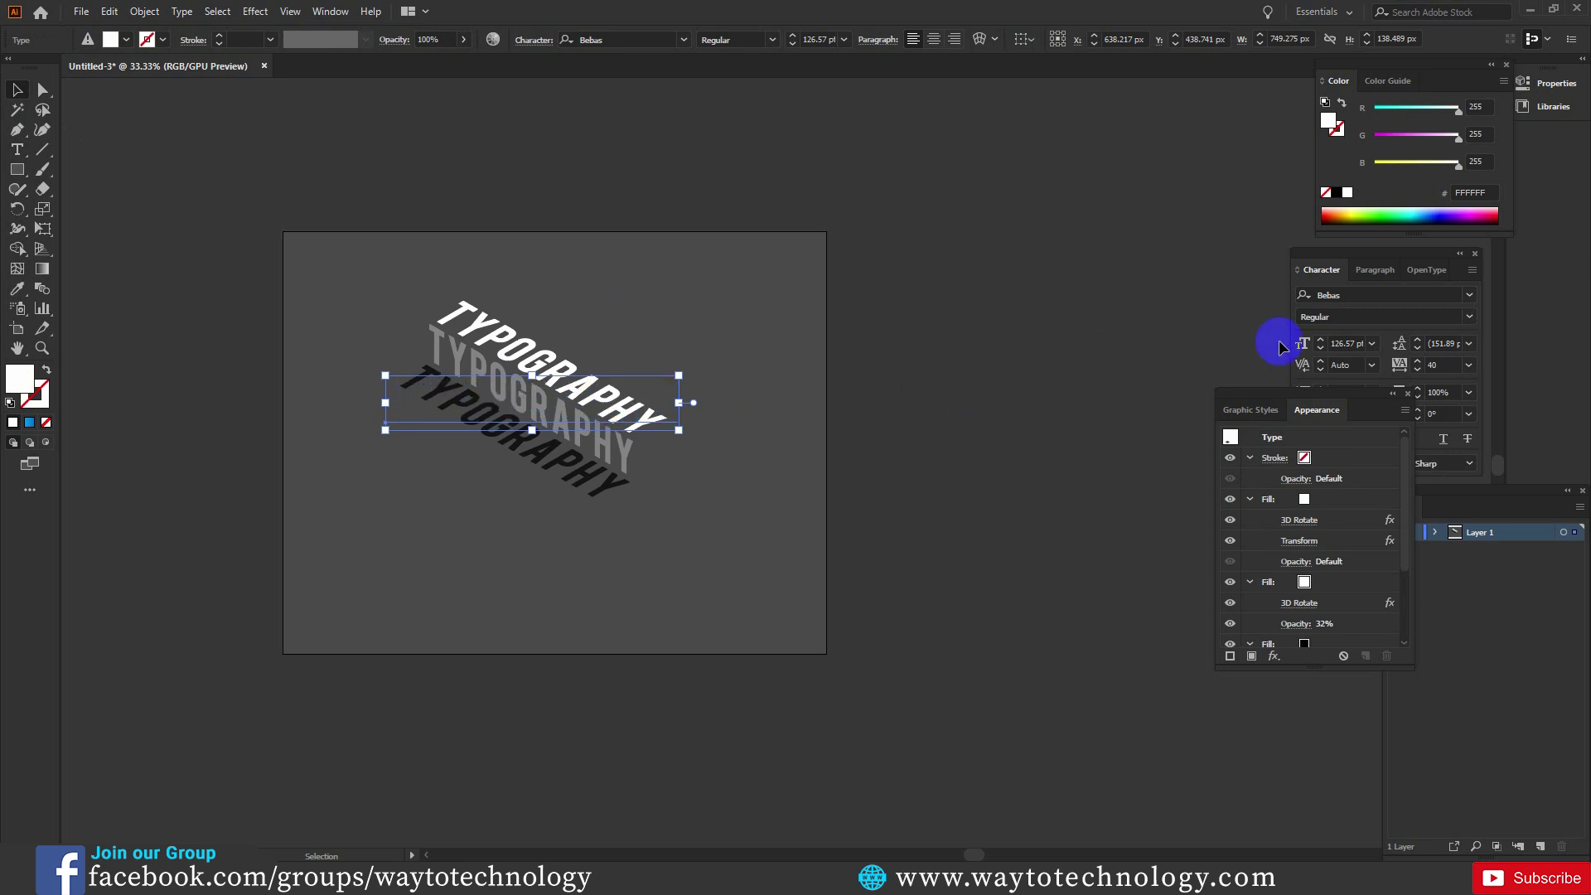
- Preview other fonts, then reapply the Bebas font to the text
left_click(1362, 293)
key("Up")
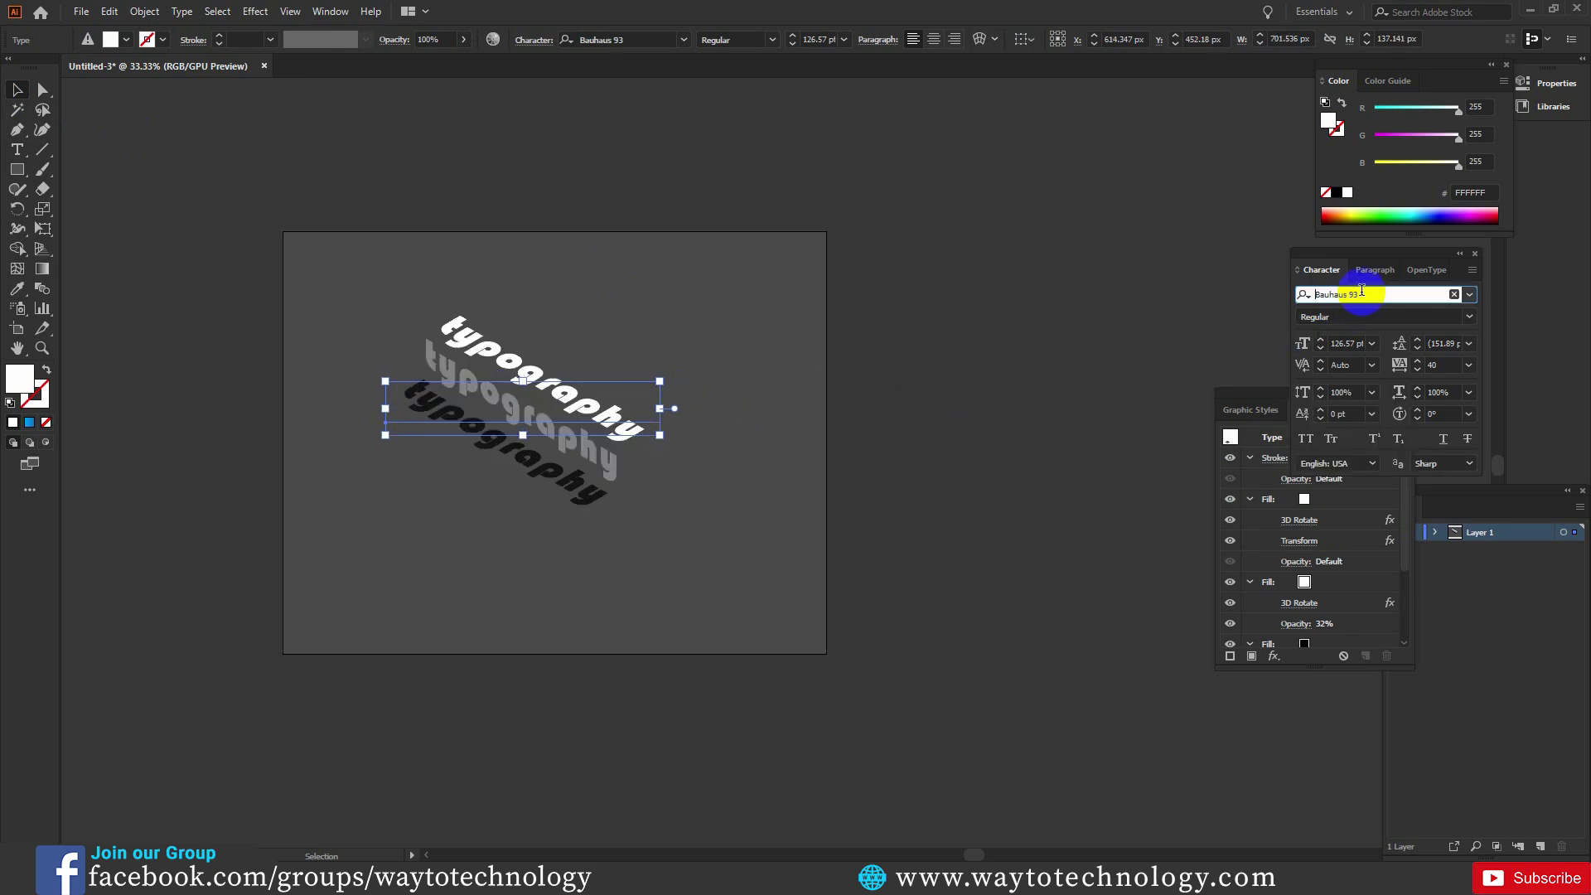
key("Down")
key("Up")
type("Bebas")
key("Return")
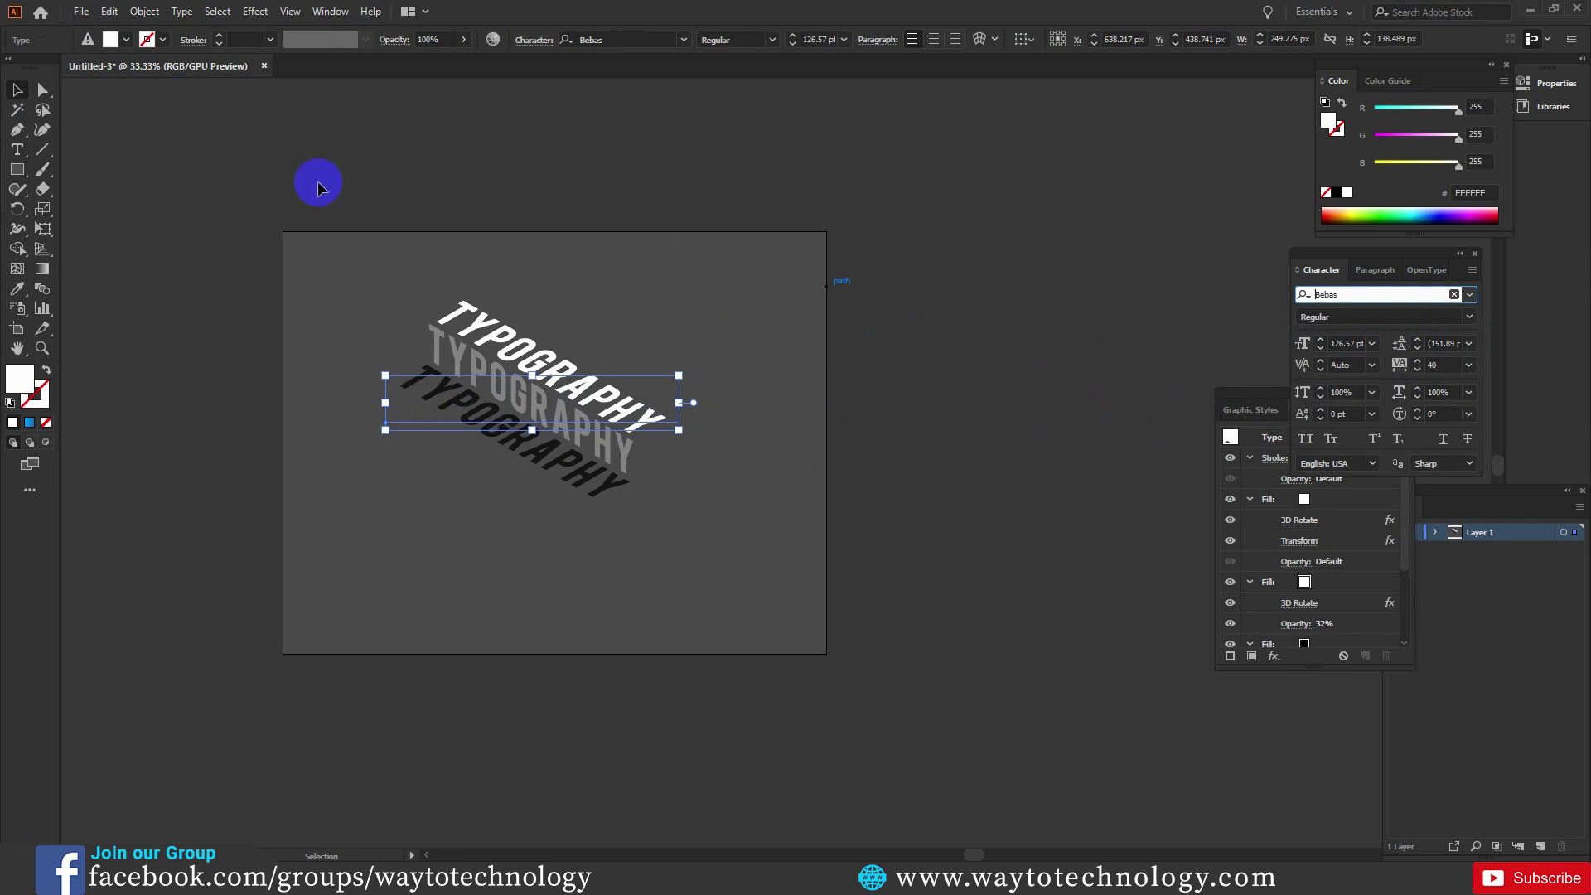
left_click(16, 88)
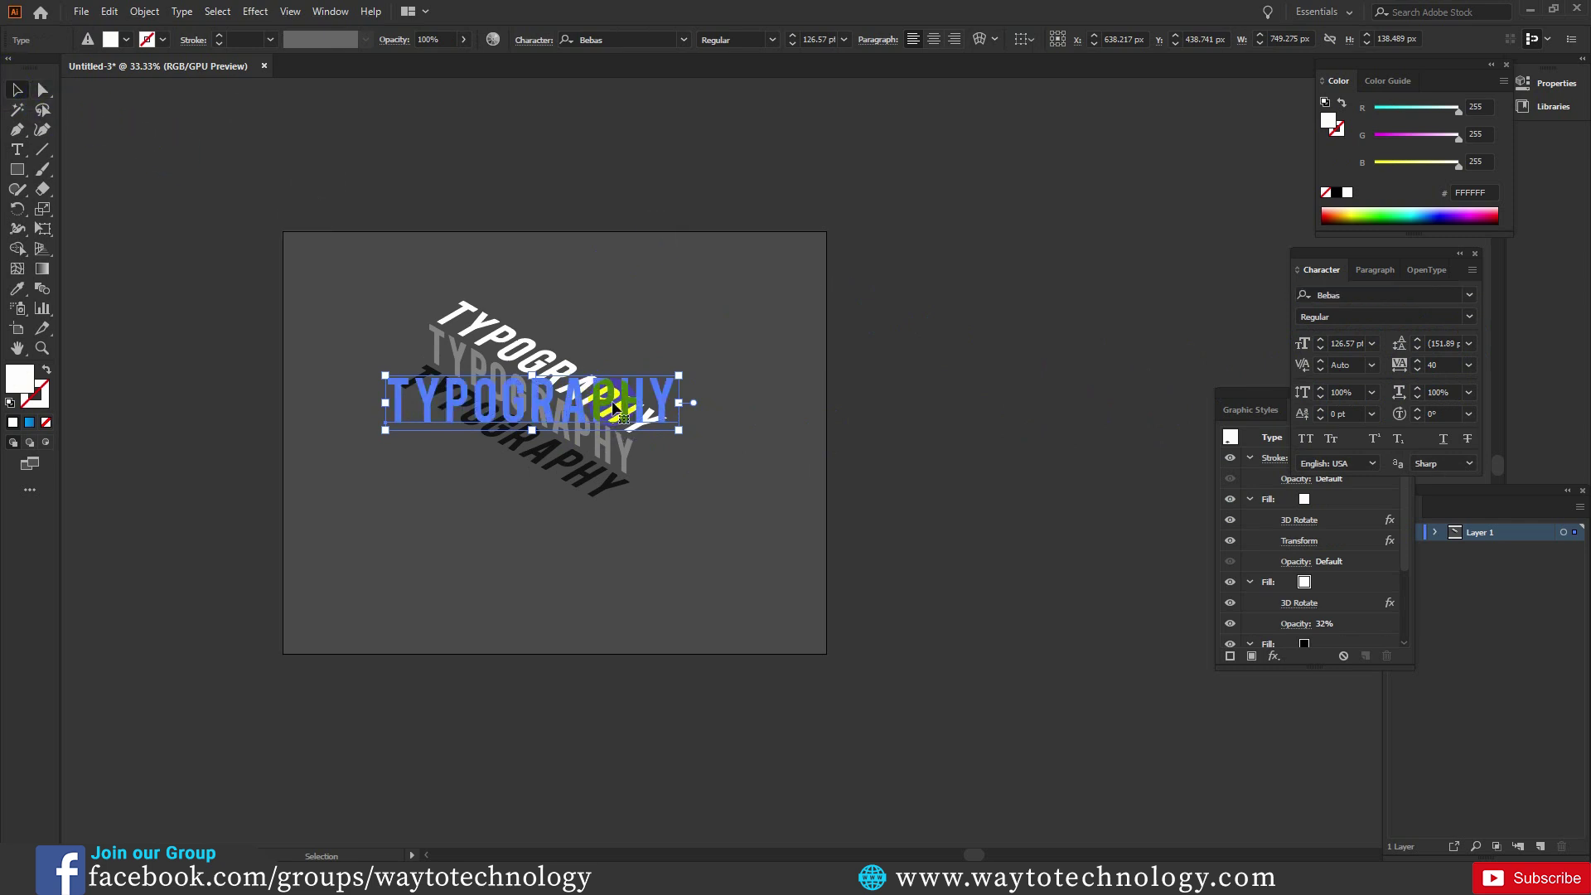
- Tighten the tracking from 40 to 20 and reselect the TYPOGRAPHY text for the Object menu
key("alt+Left")
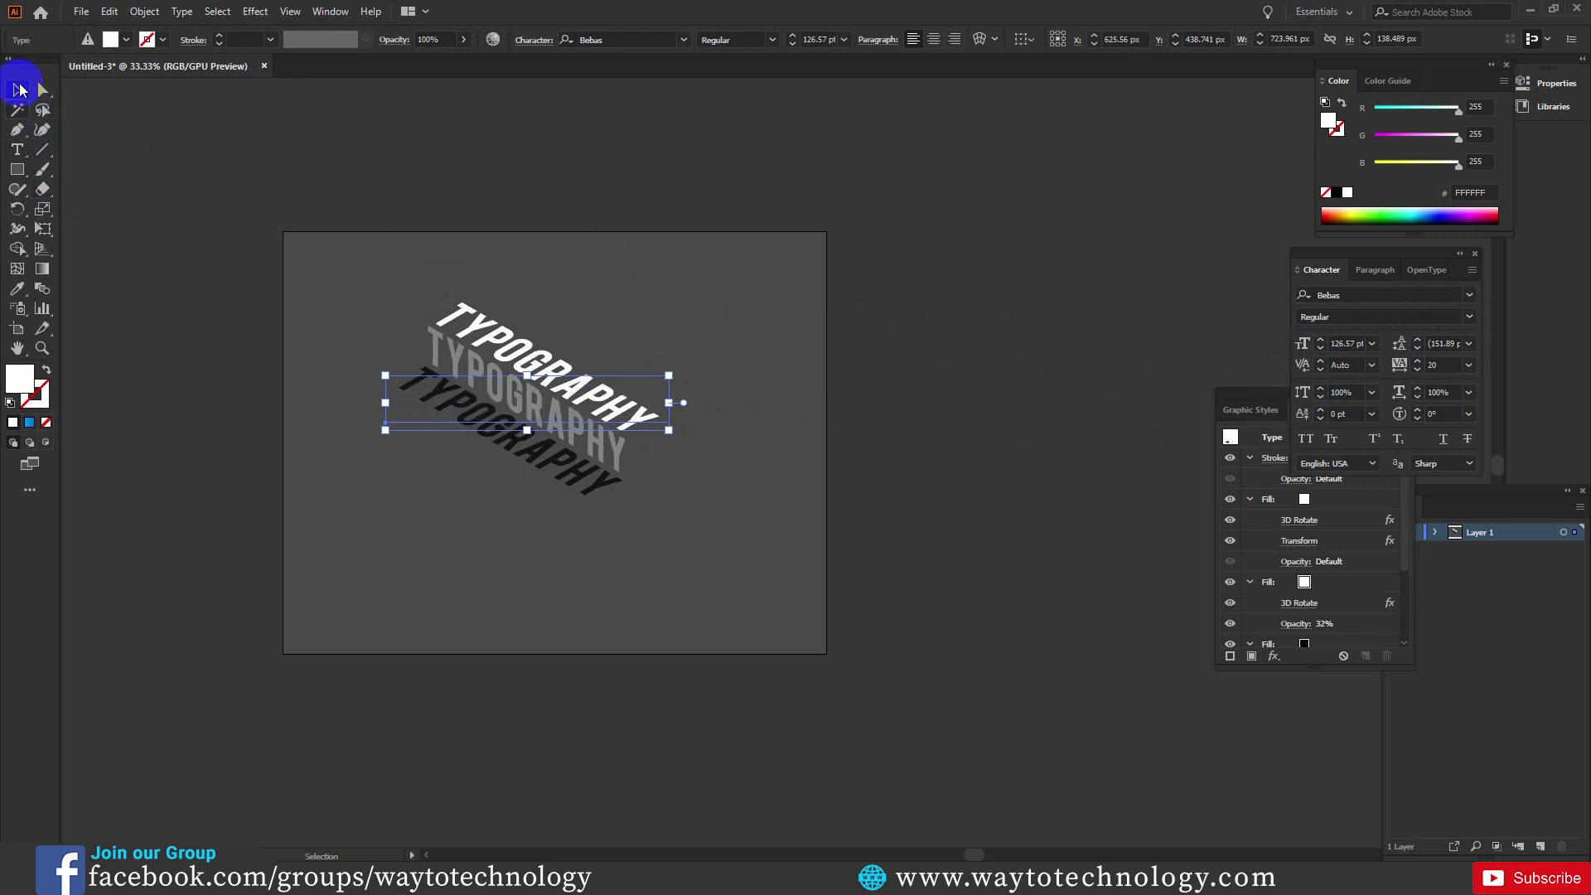
left_click(668, 227)
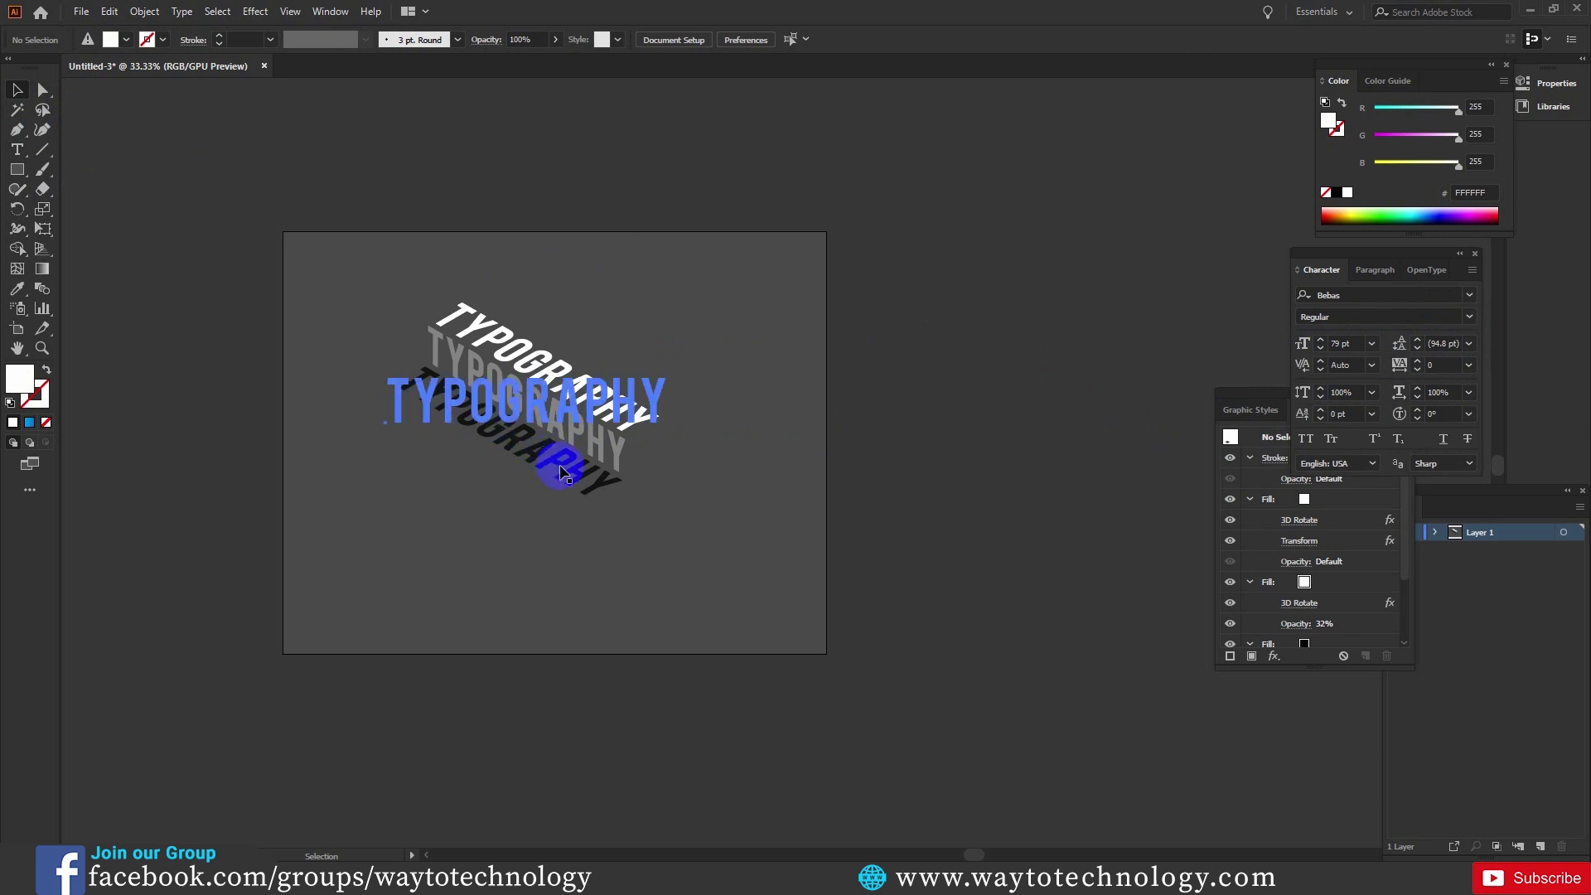
left_click(594, 406)
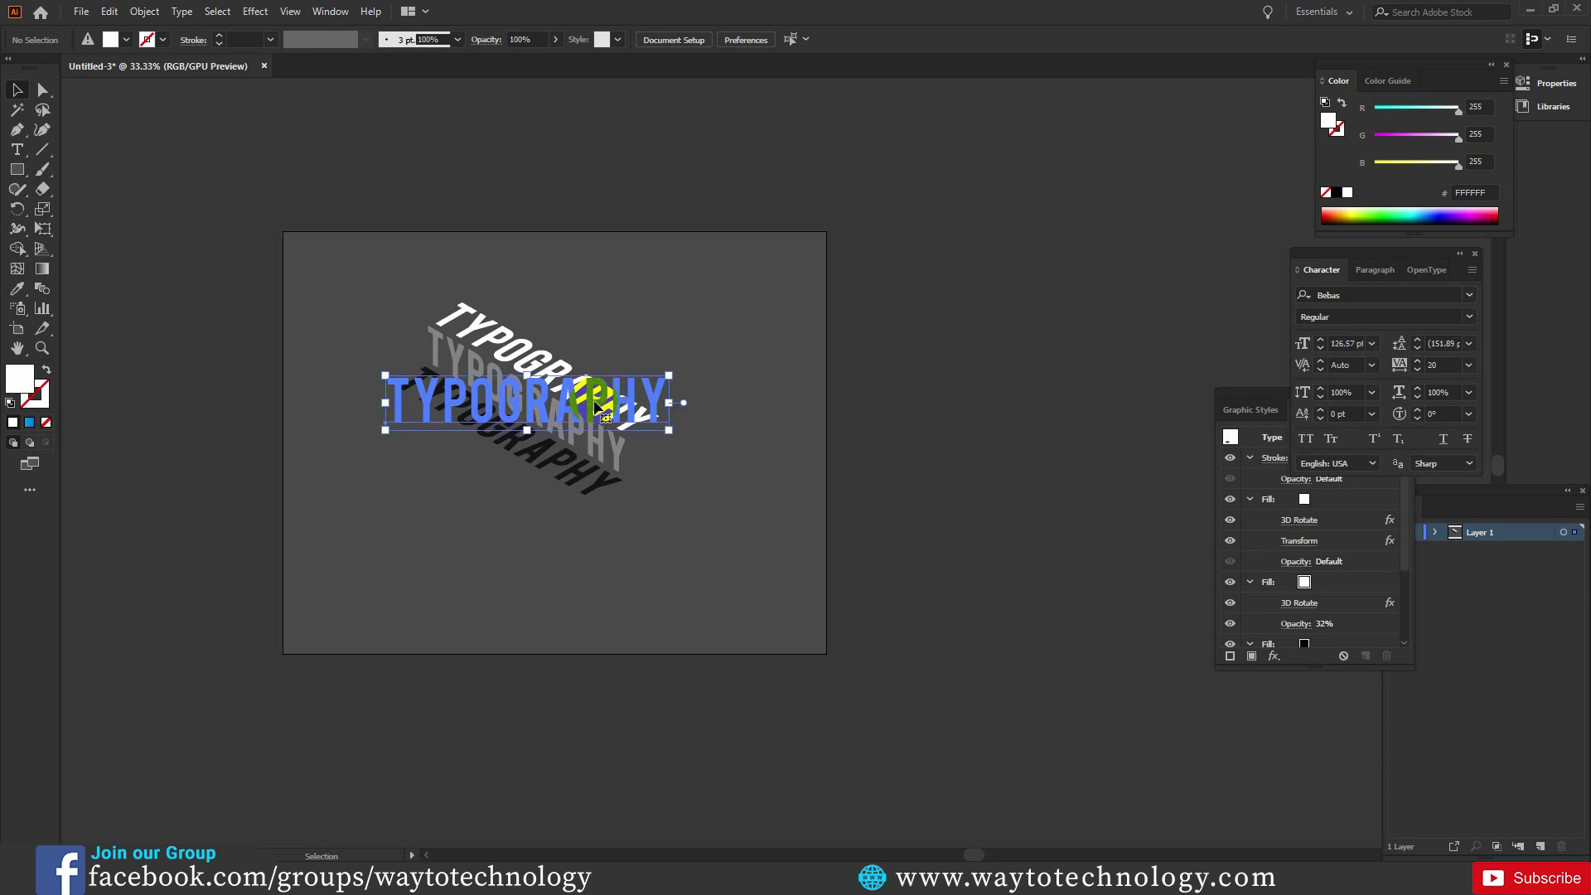
left_click(144, 11)
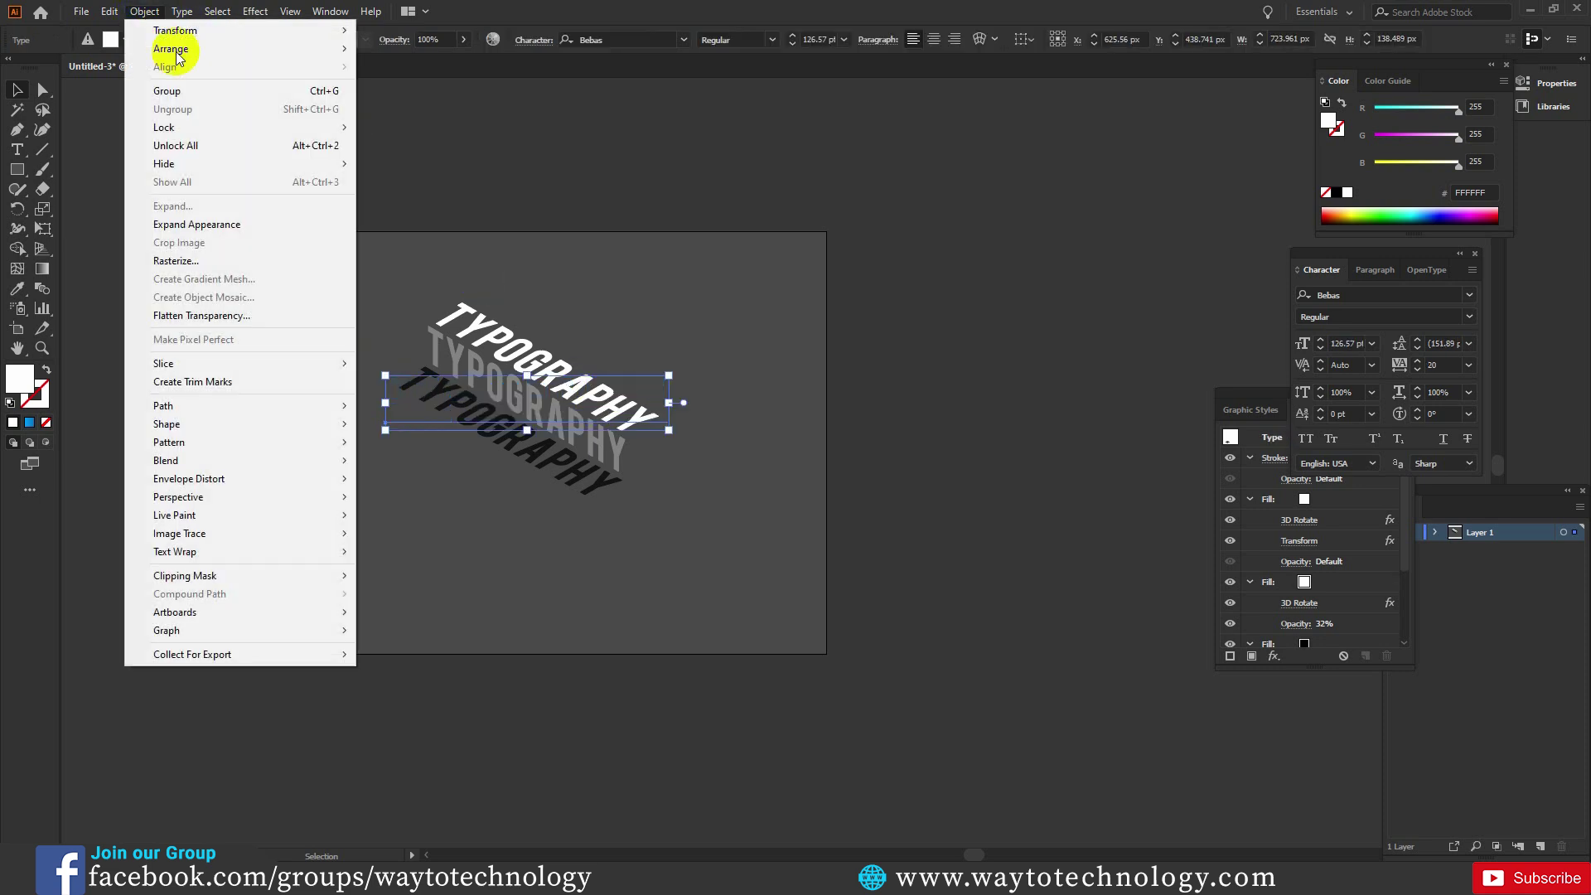
- Expand the text's appearance, ungroup it, and check the separate layers by selecting them
left_click(224, 225)
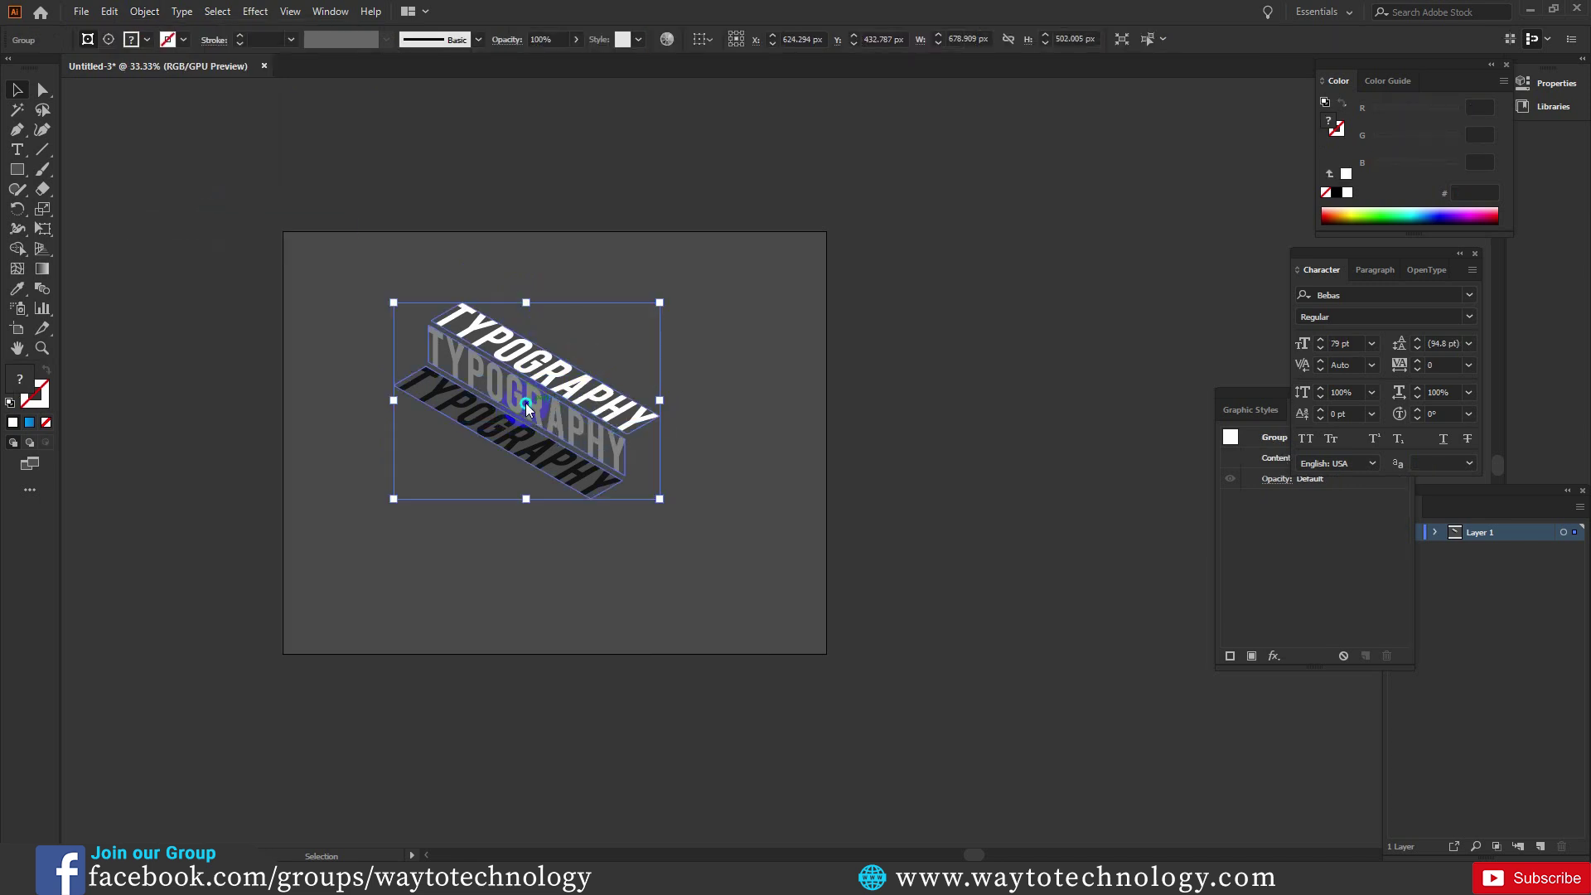
right_click(526, 404)
left_click(605, 539)
left_click(709, 479)
left_click(572, 479)
left_click(663, 384)
left_click(620, 412)
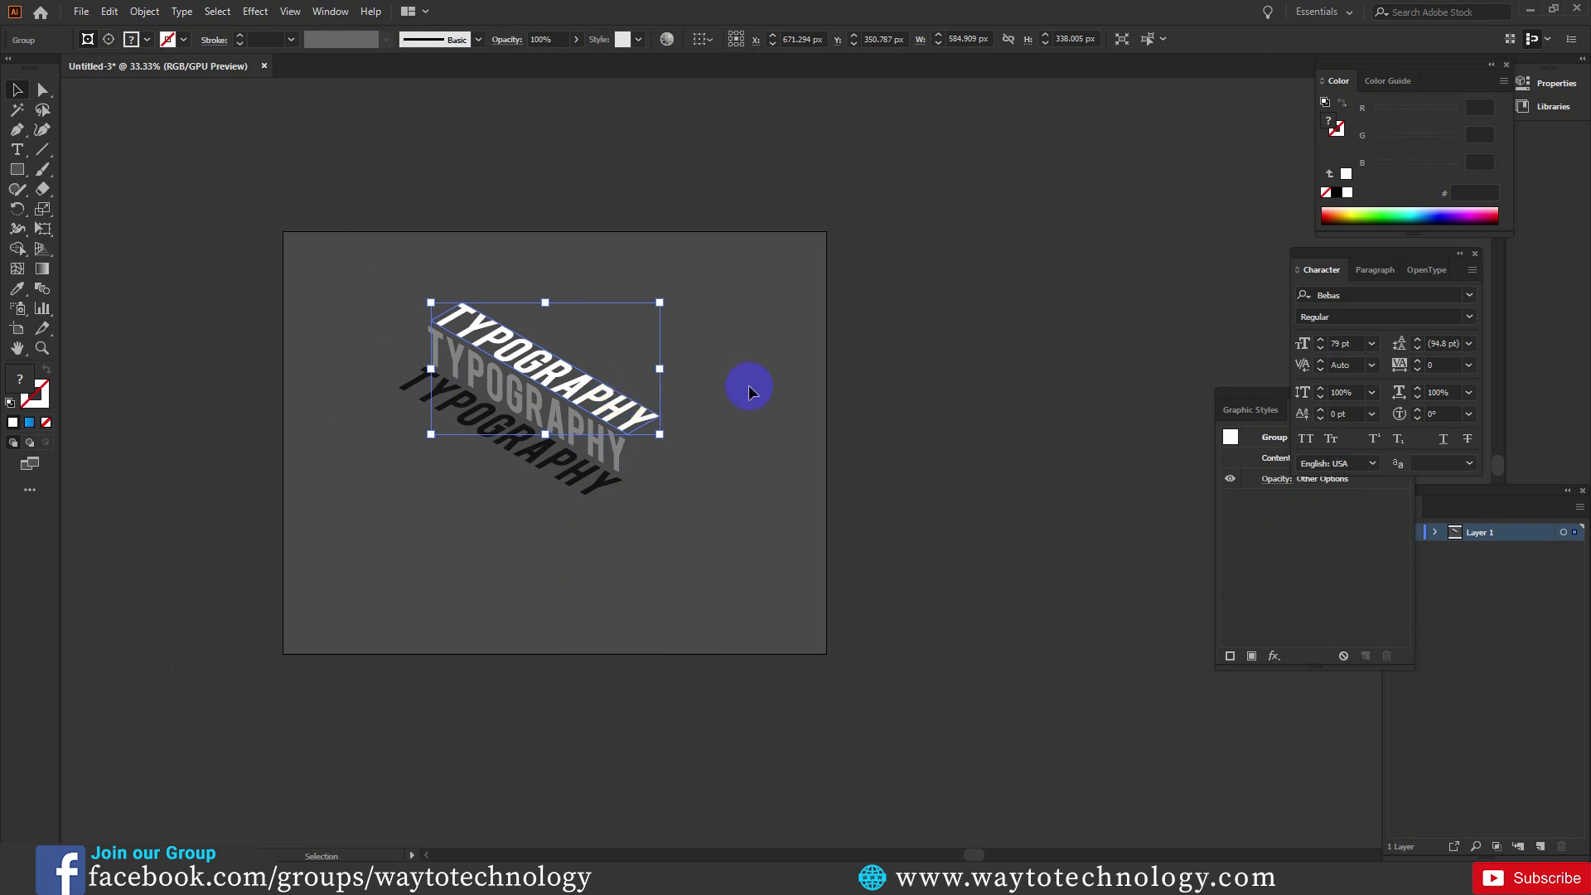
- Select the gray background together with all artwork on the artboard
left_click(804, 386)
key("a")
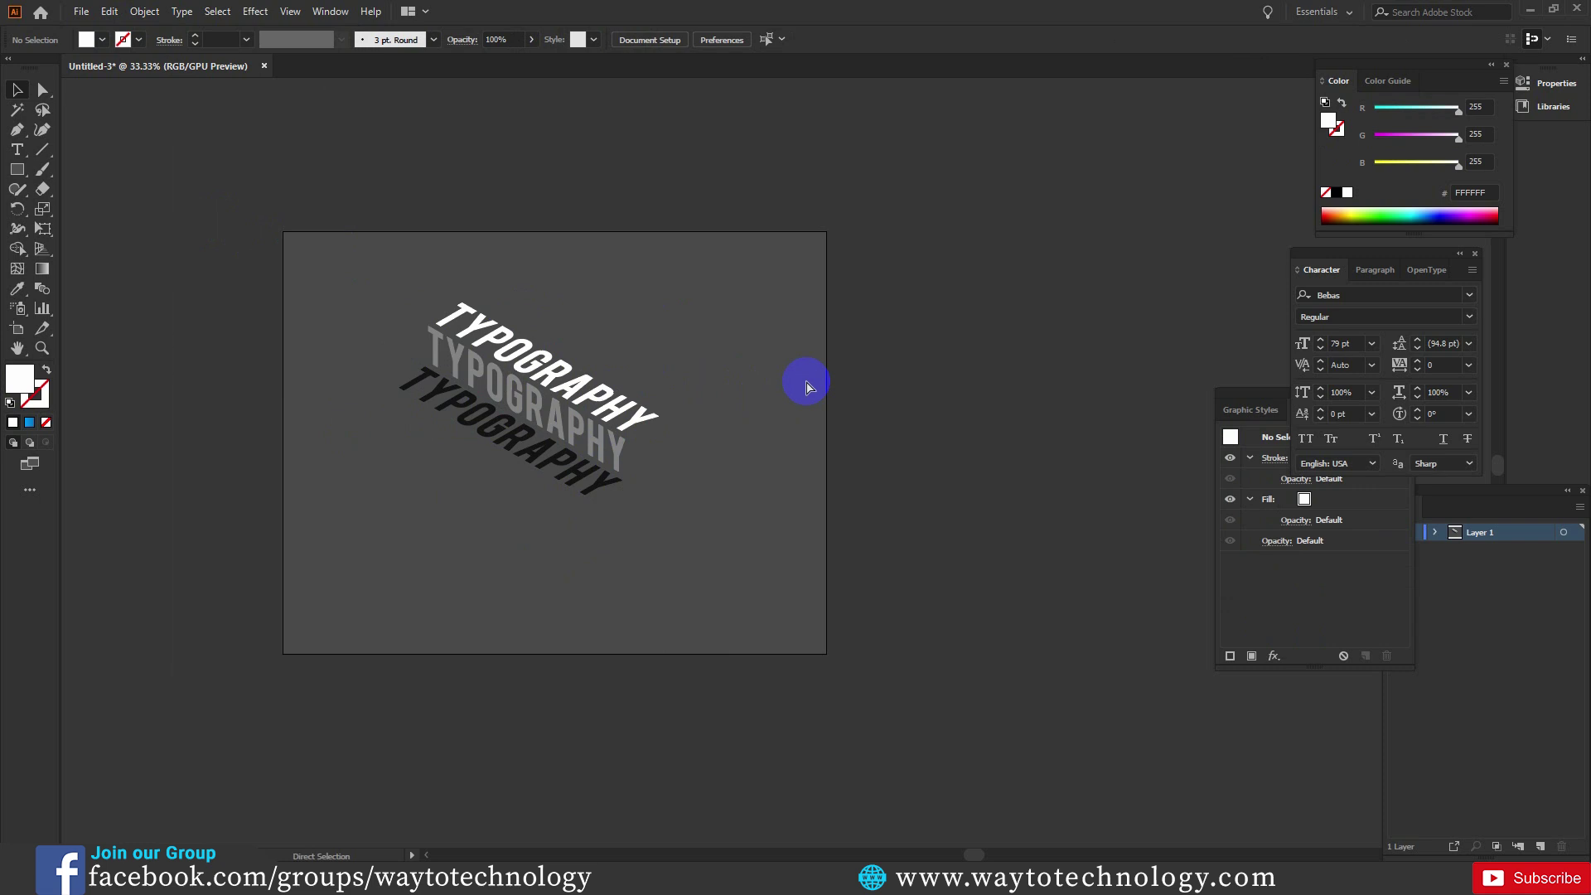
key("v")
left_click(807, 387)
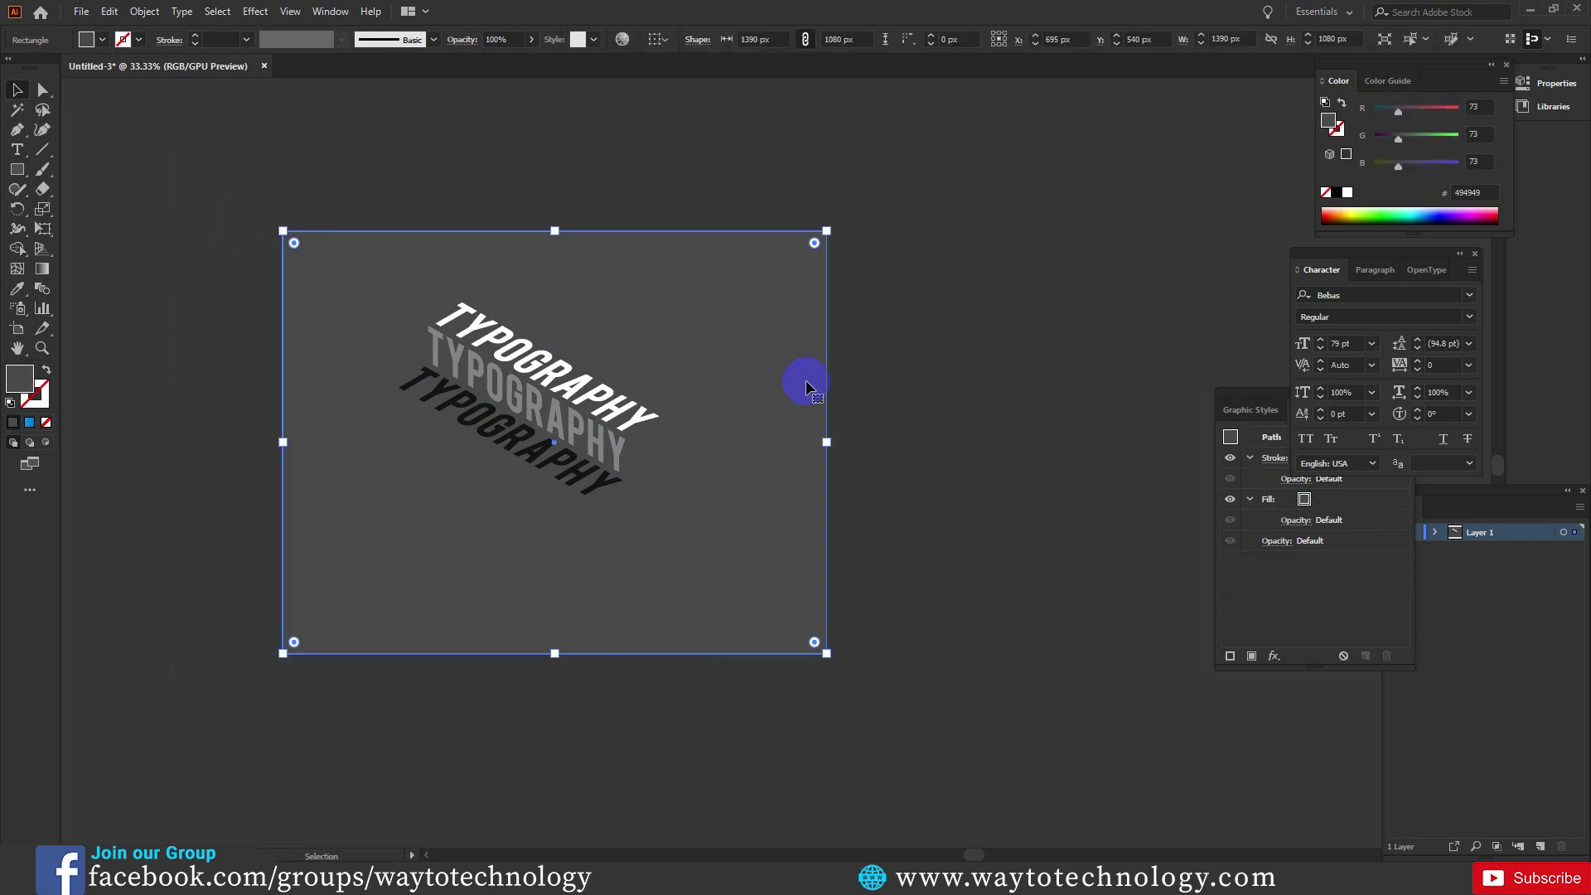
left_click(995, 335)
left_click_drag(954, 220, 231, 766)
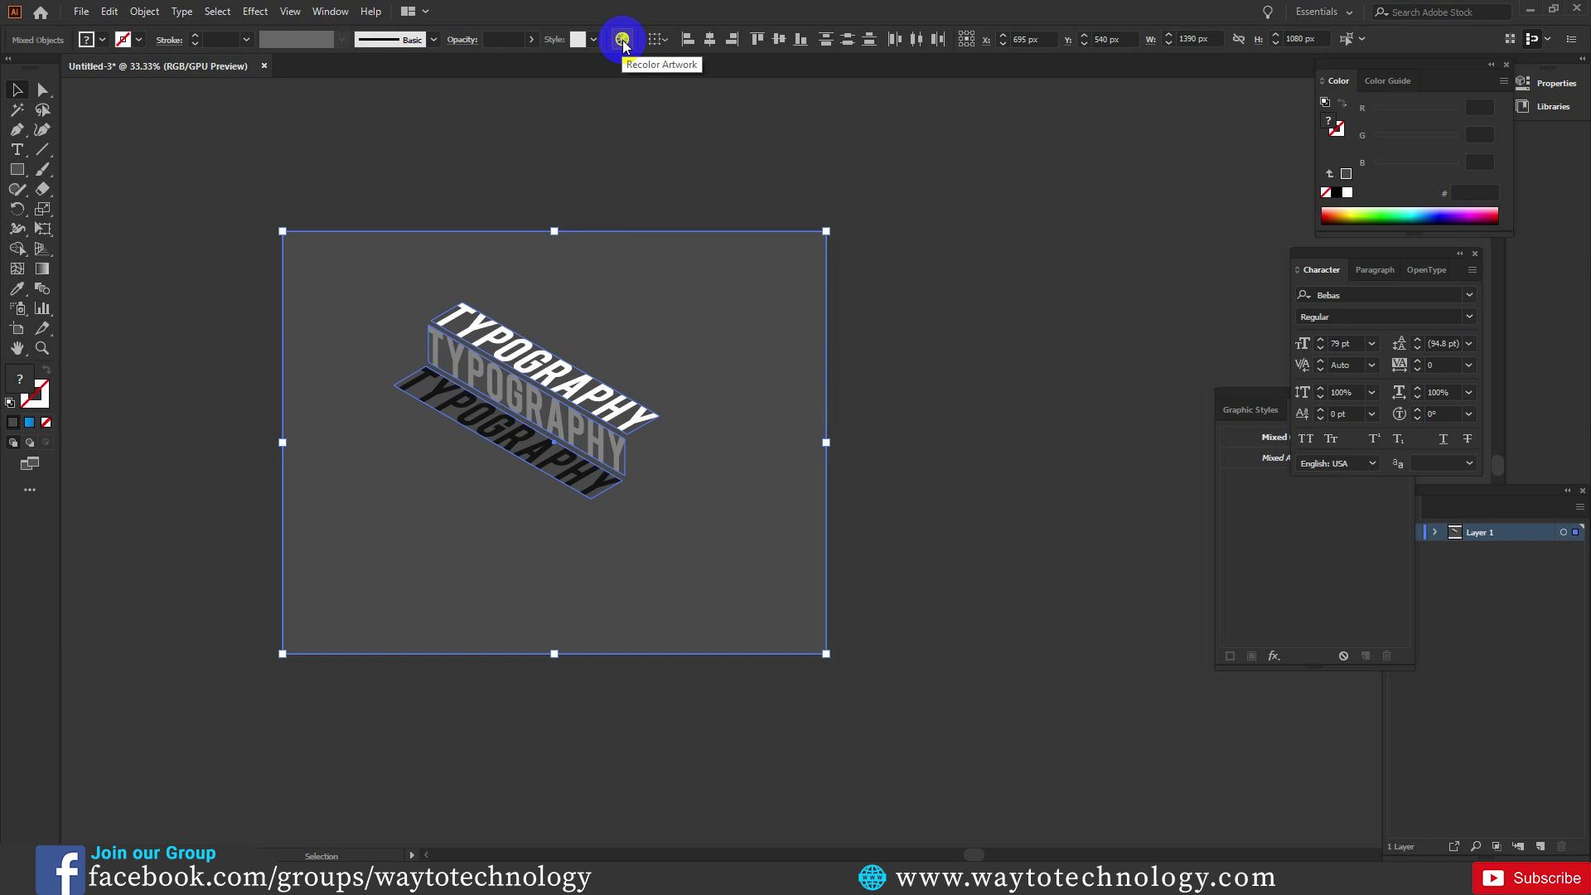
- Darken the background to 15% brightness in Recolor Artwork with linked harmony colours
left_click(623, 40)
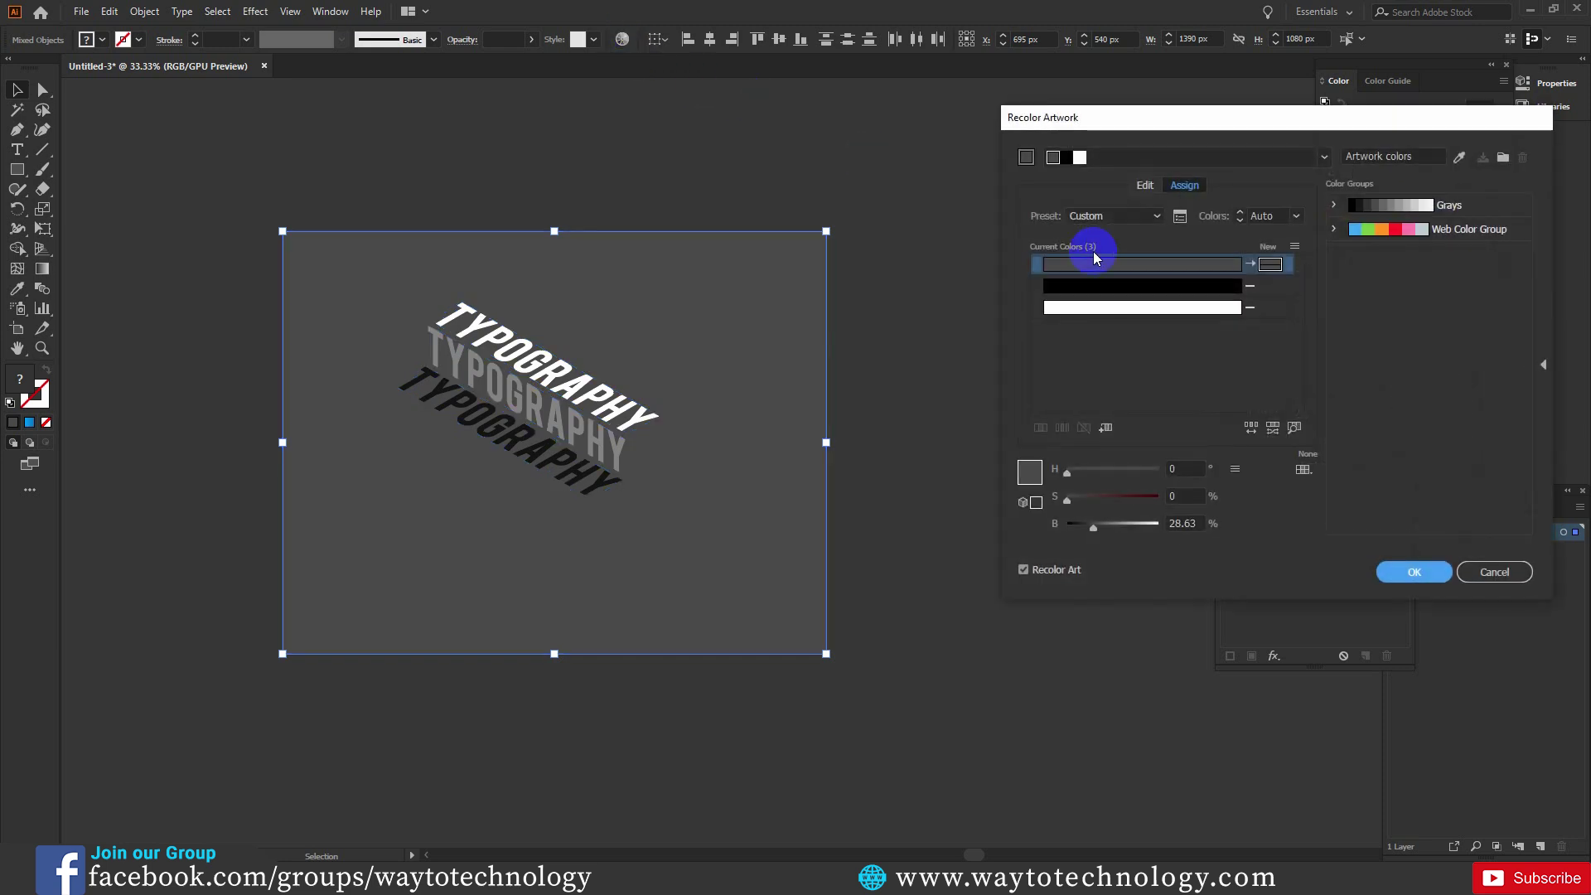
left_click(1144, 185)
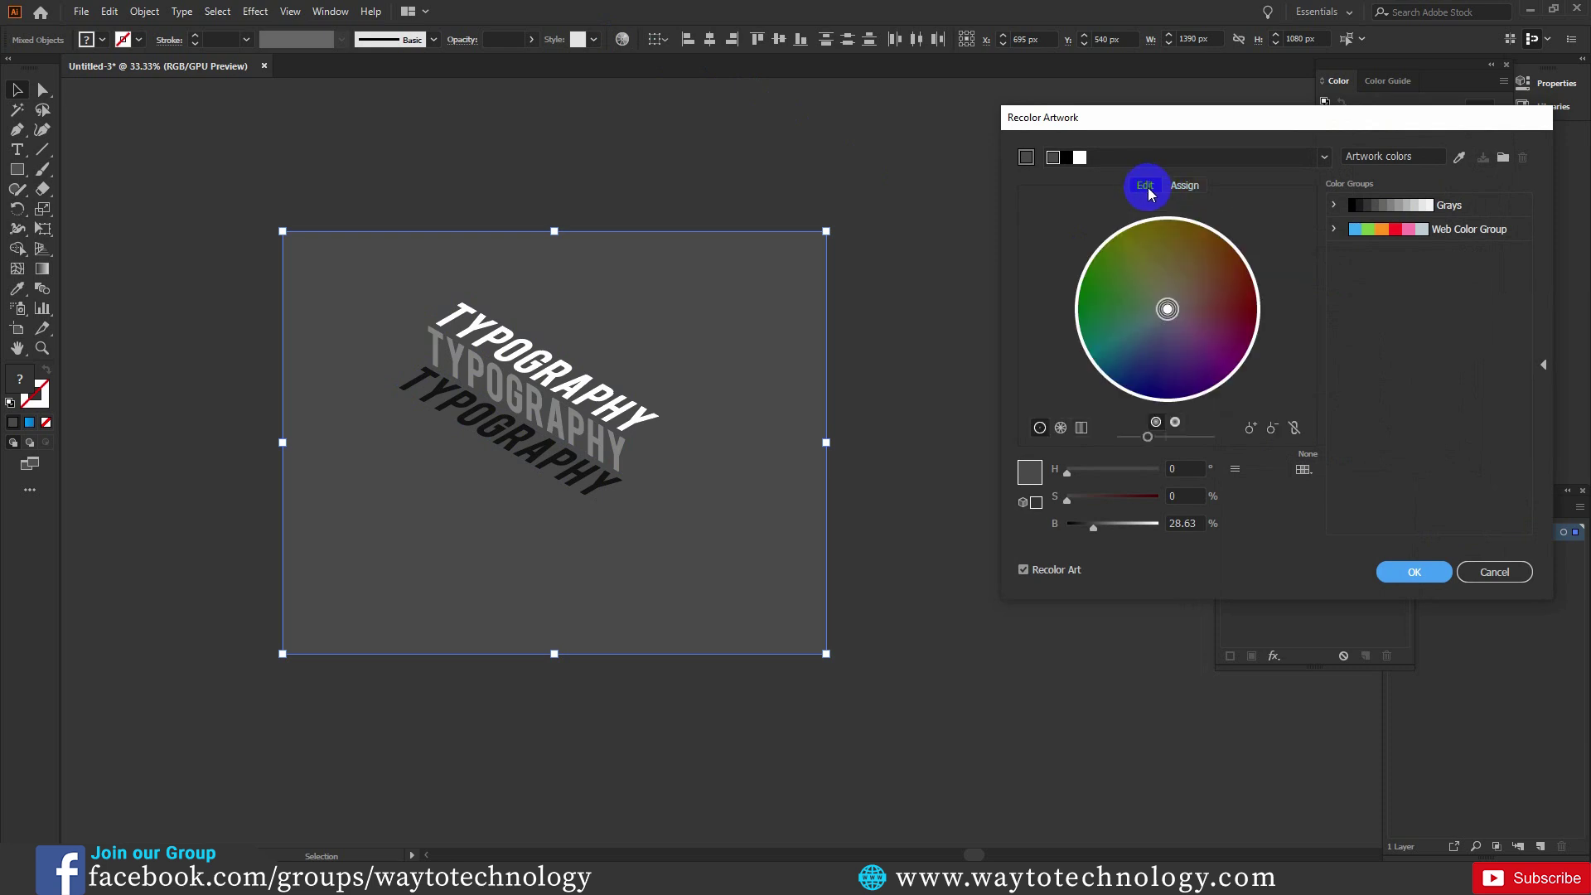
left_click(1294, 428)
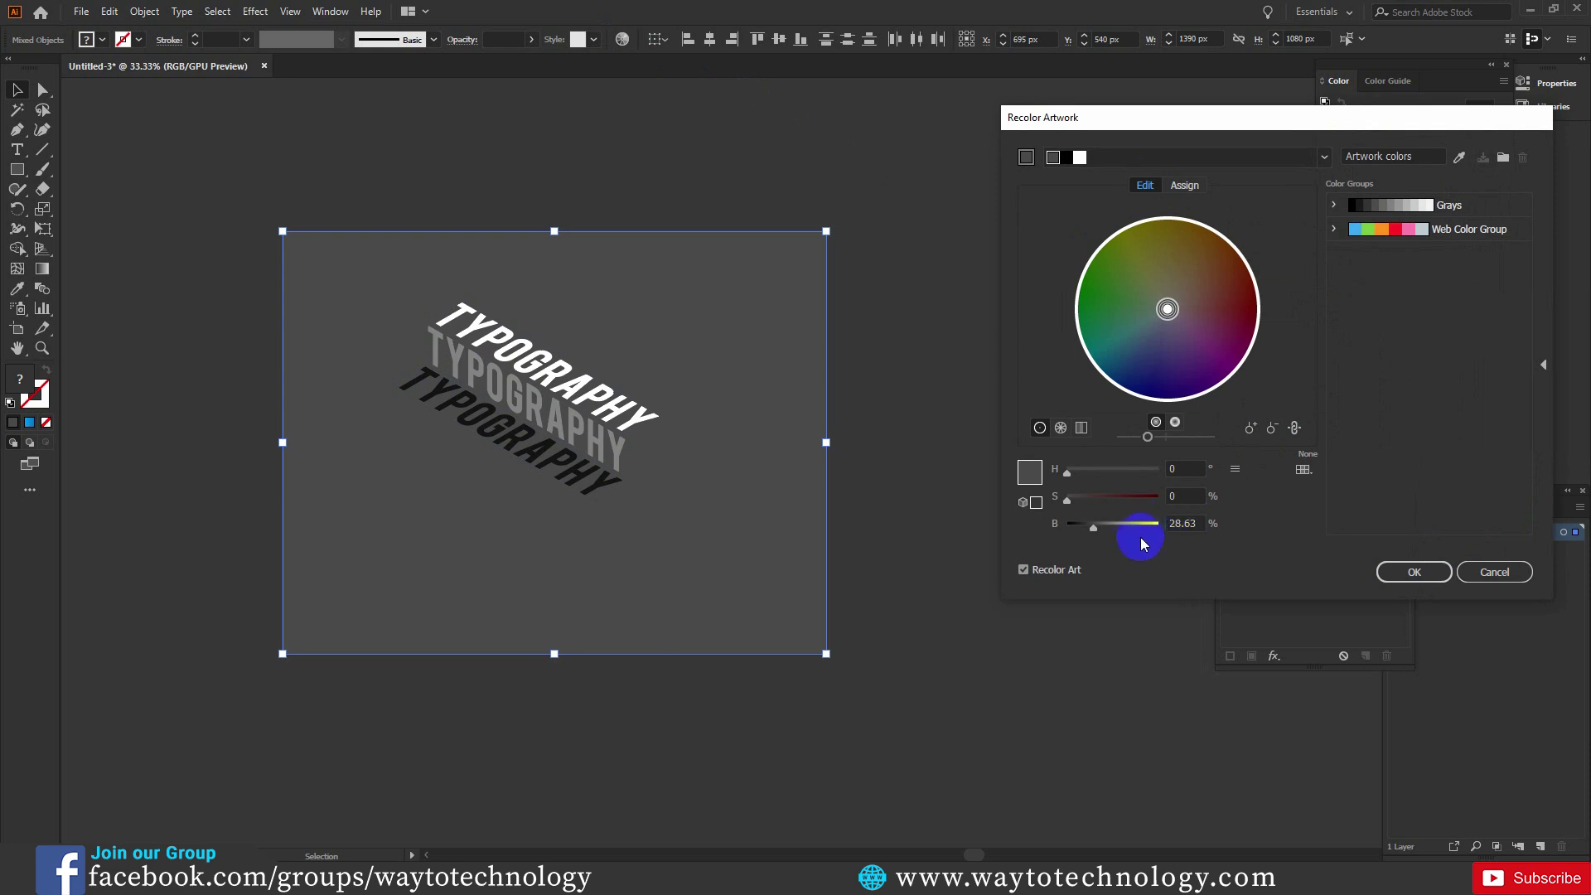
left_click_drag(1094, 528, 1077, 528)
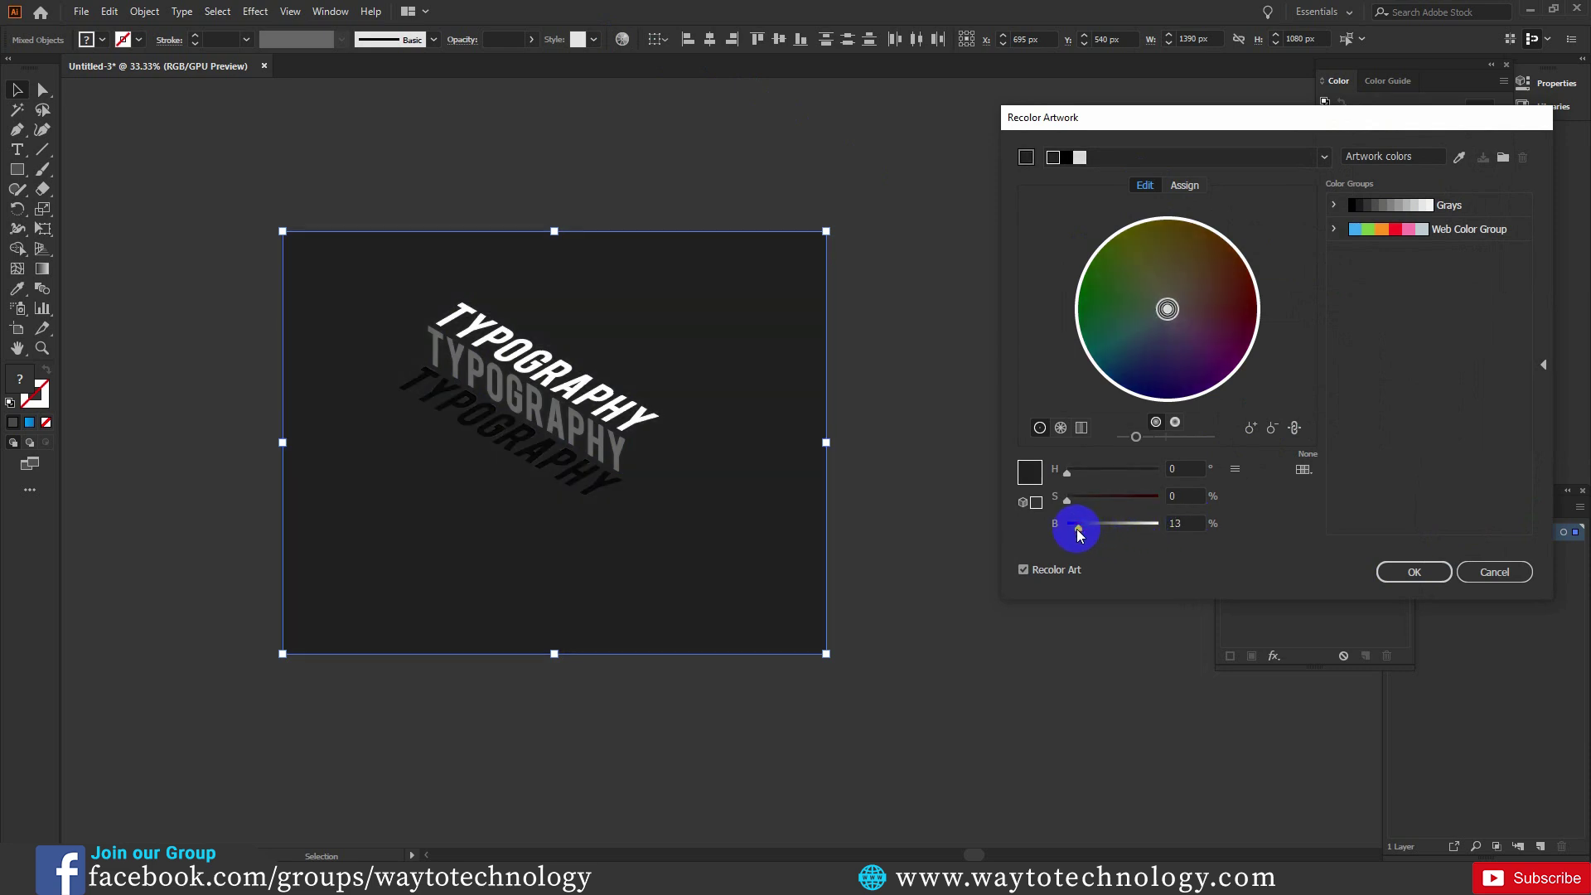
left_click_drag(1077, 529, 1082, 527)
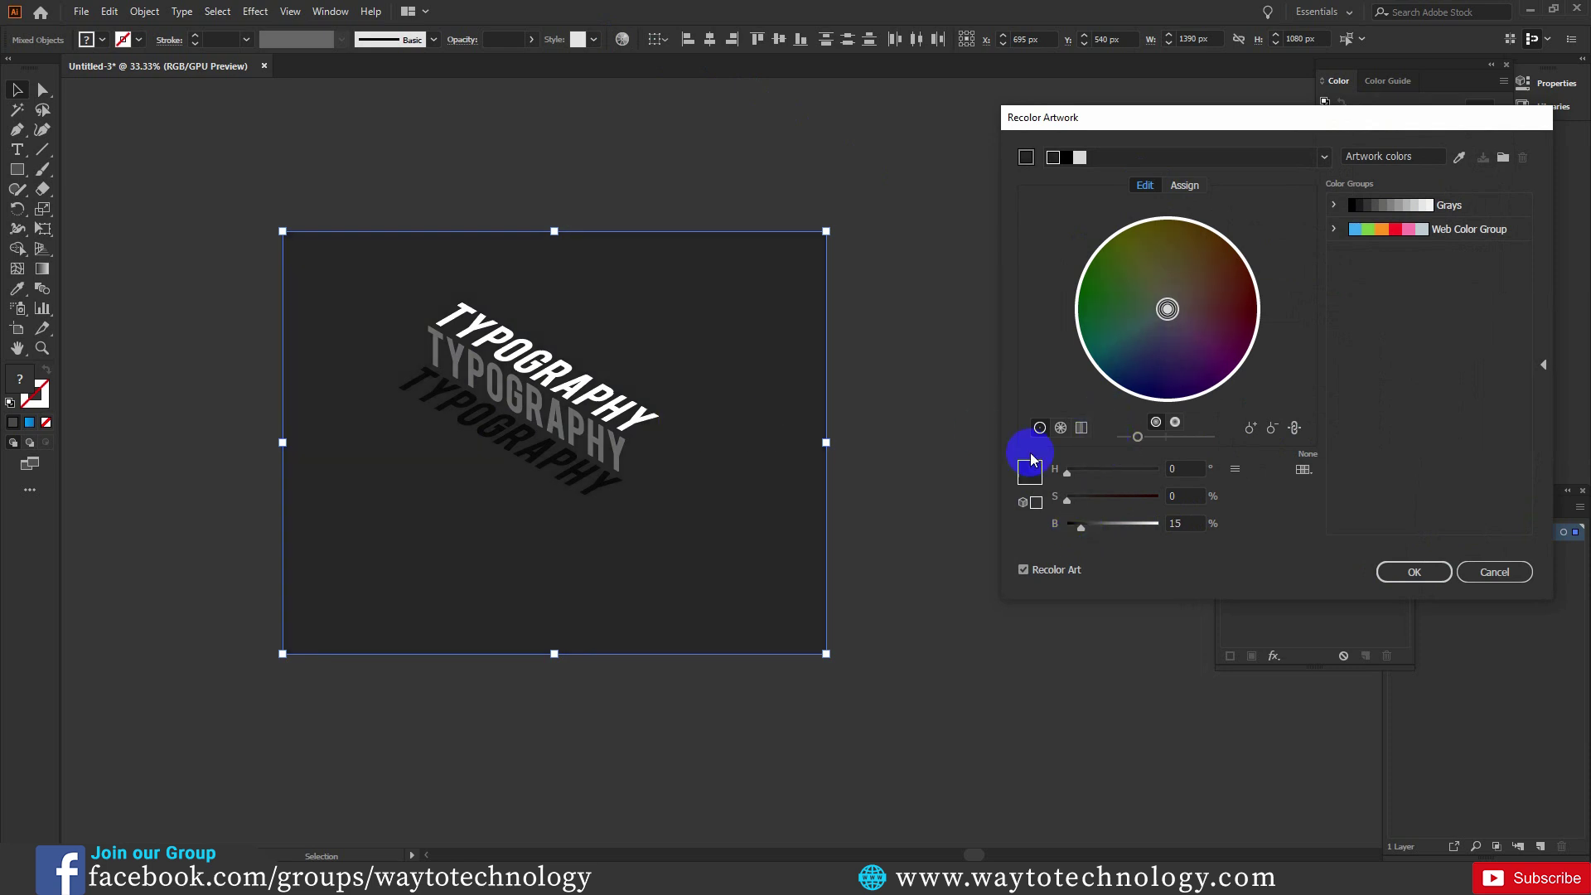
left_click(1414, 572)
left_click(935, 489)
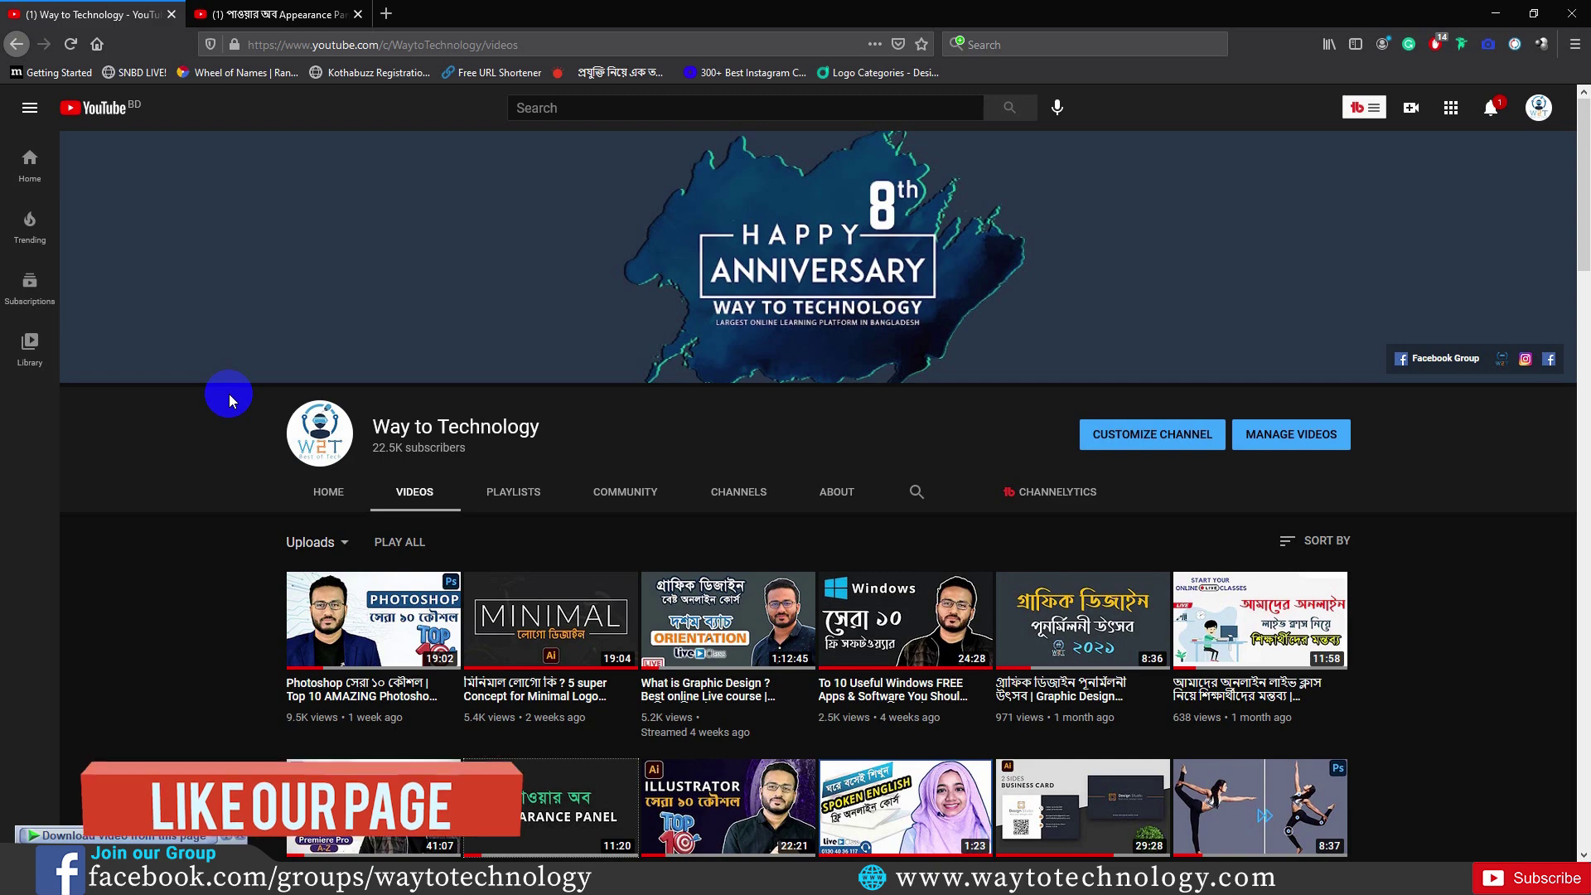
scroll(271, 336, "down", 5)
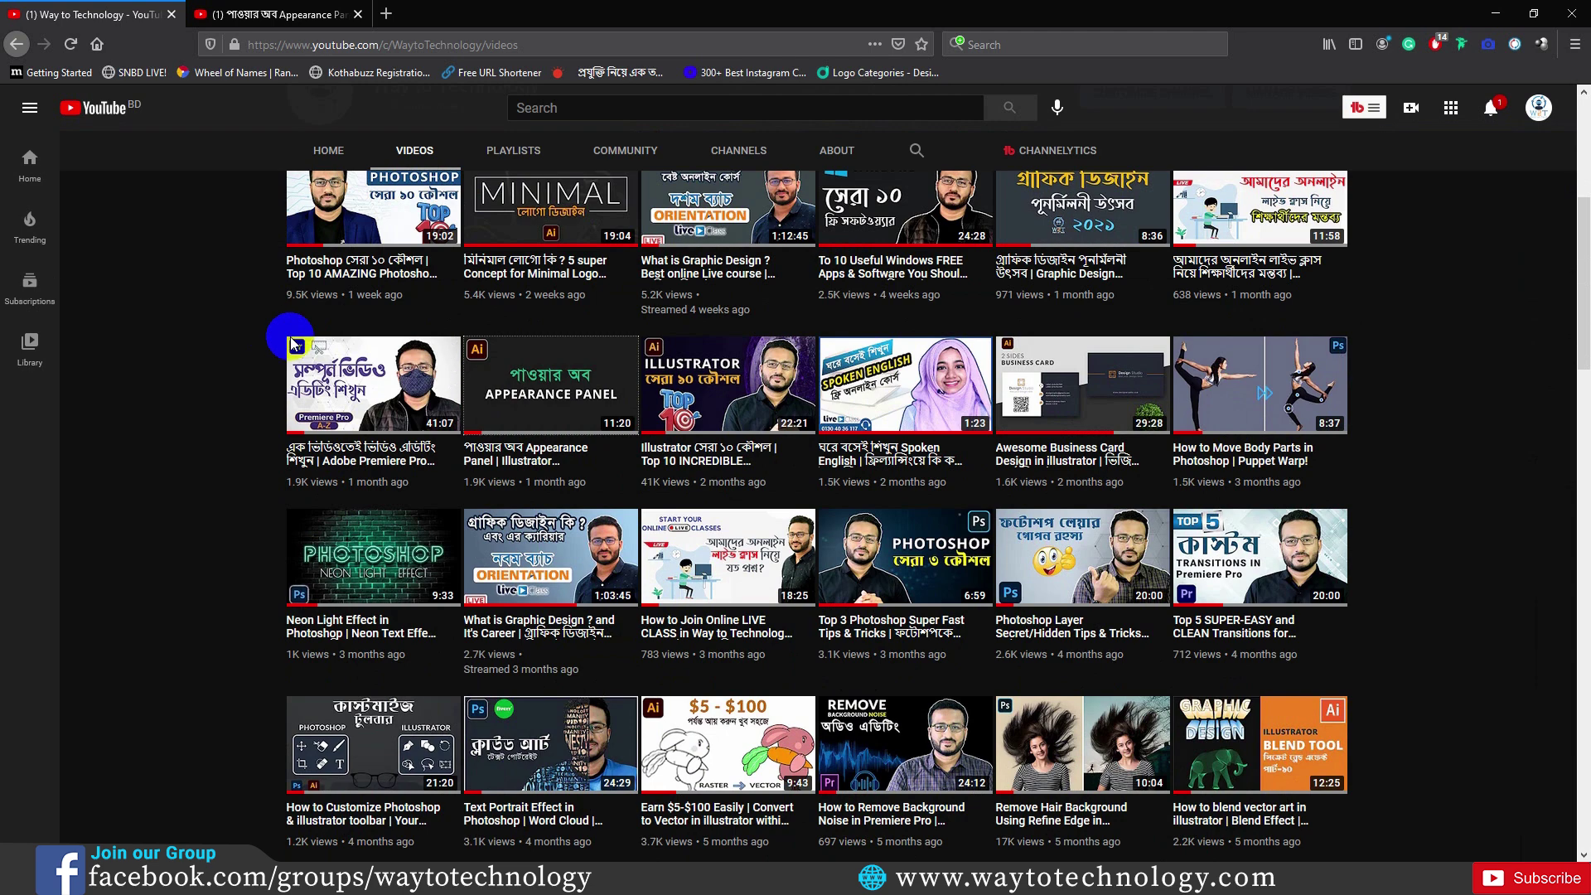
scroll(235, 464, "down", 1)
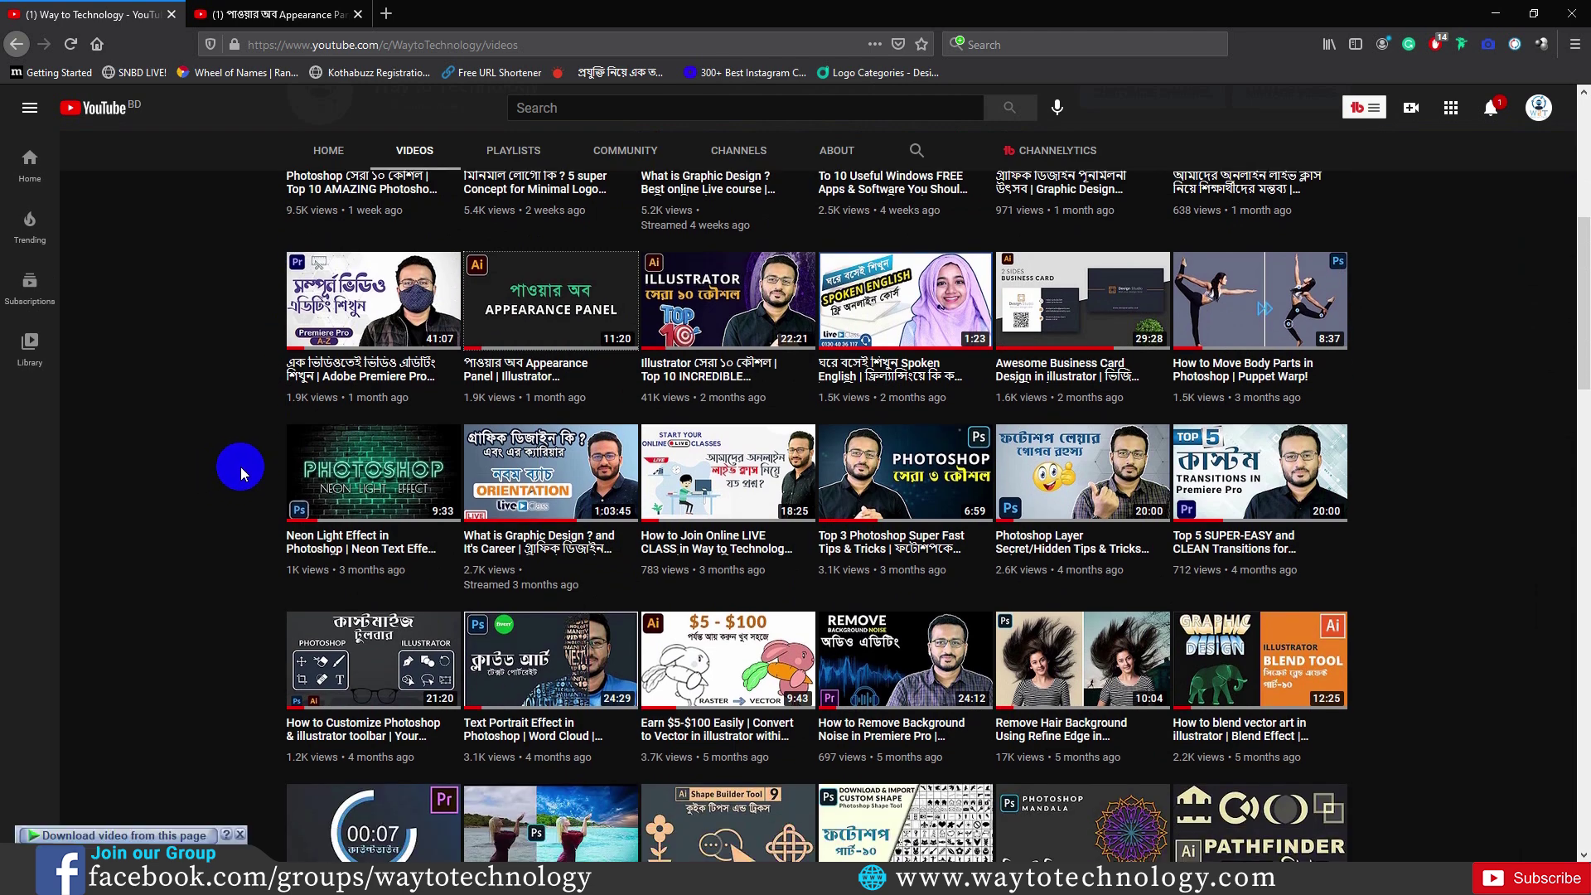
scroll(240, 466, "down", 2)
scroll(246, 466, "down", 1)
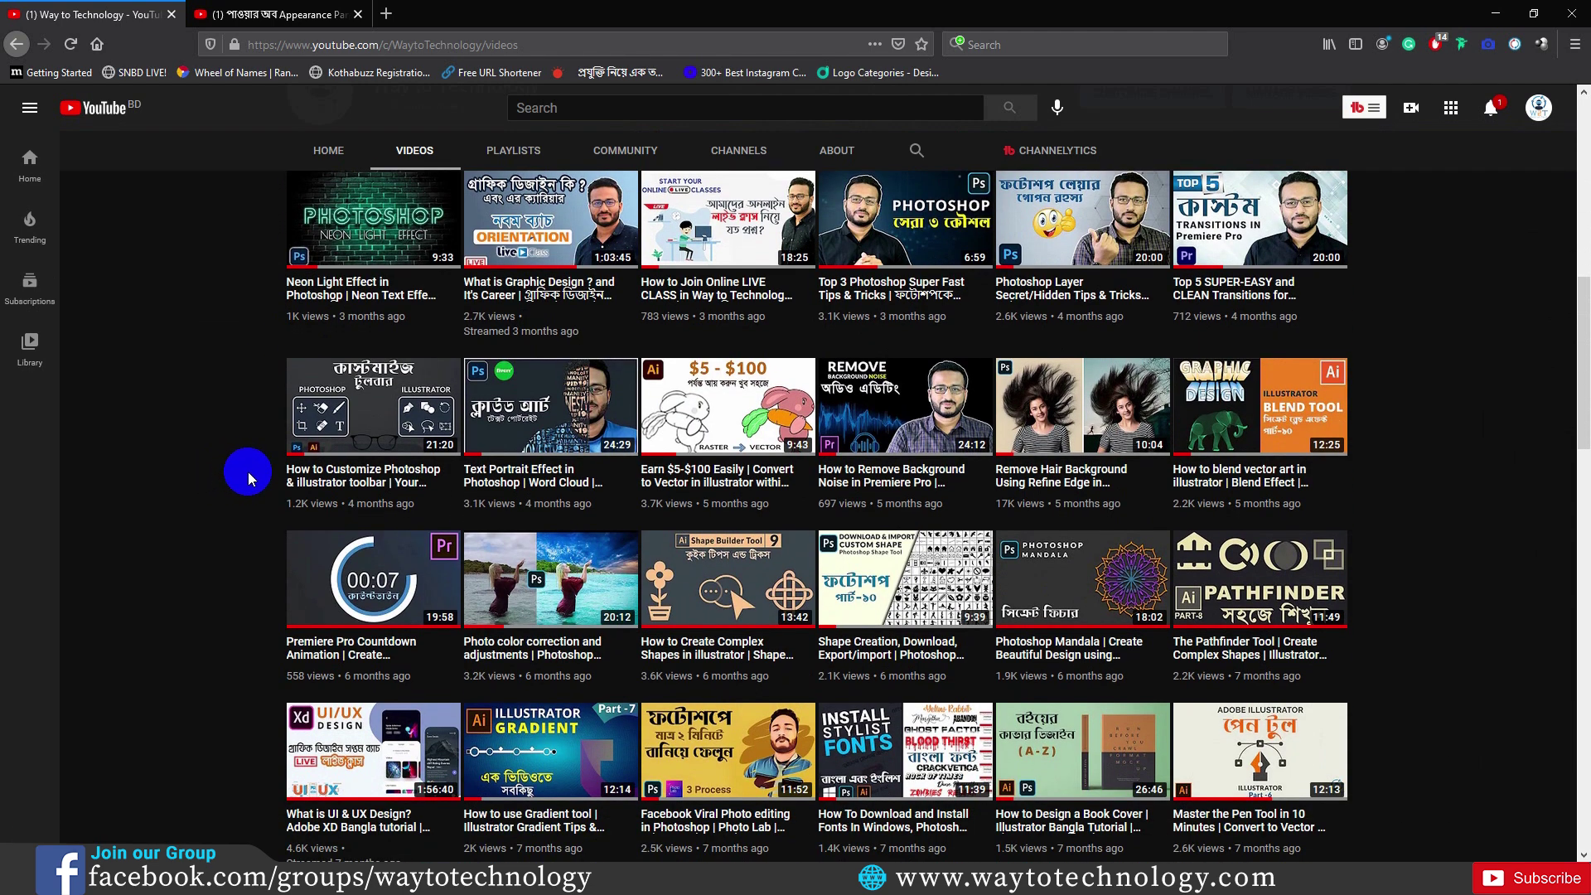
scroll(250, 474, "down", 2)
scroll(247, 475, "down", 1)
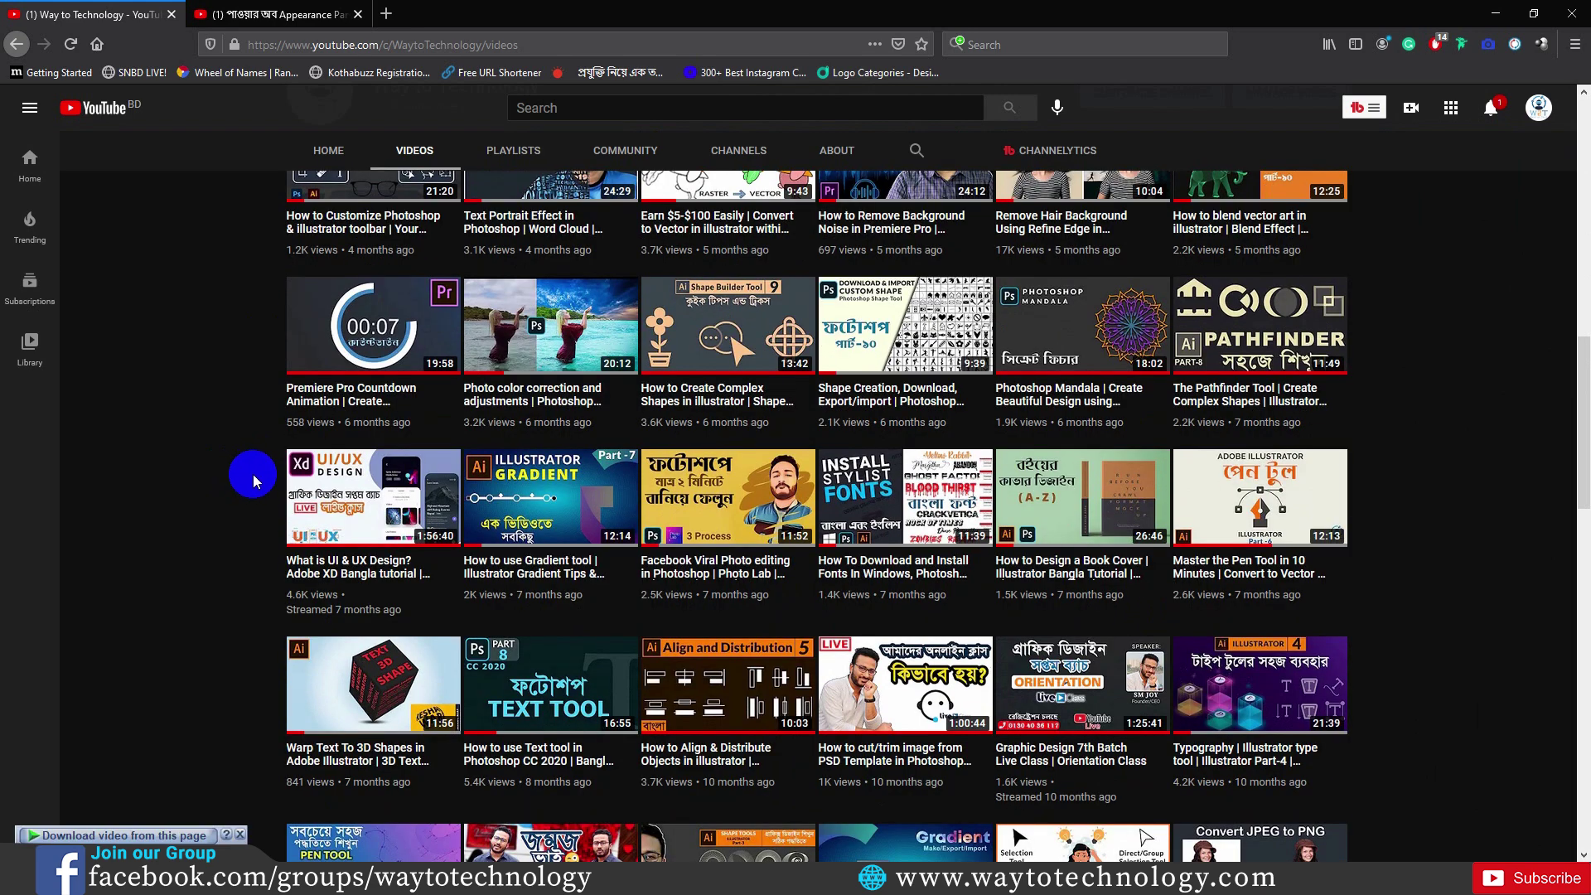
scroll(256, 476, "down", 2)
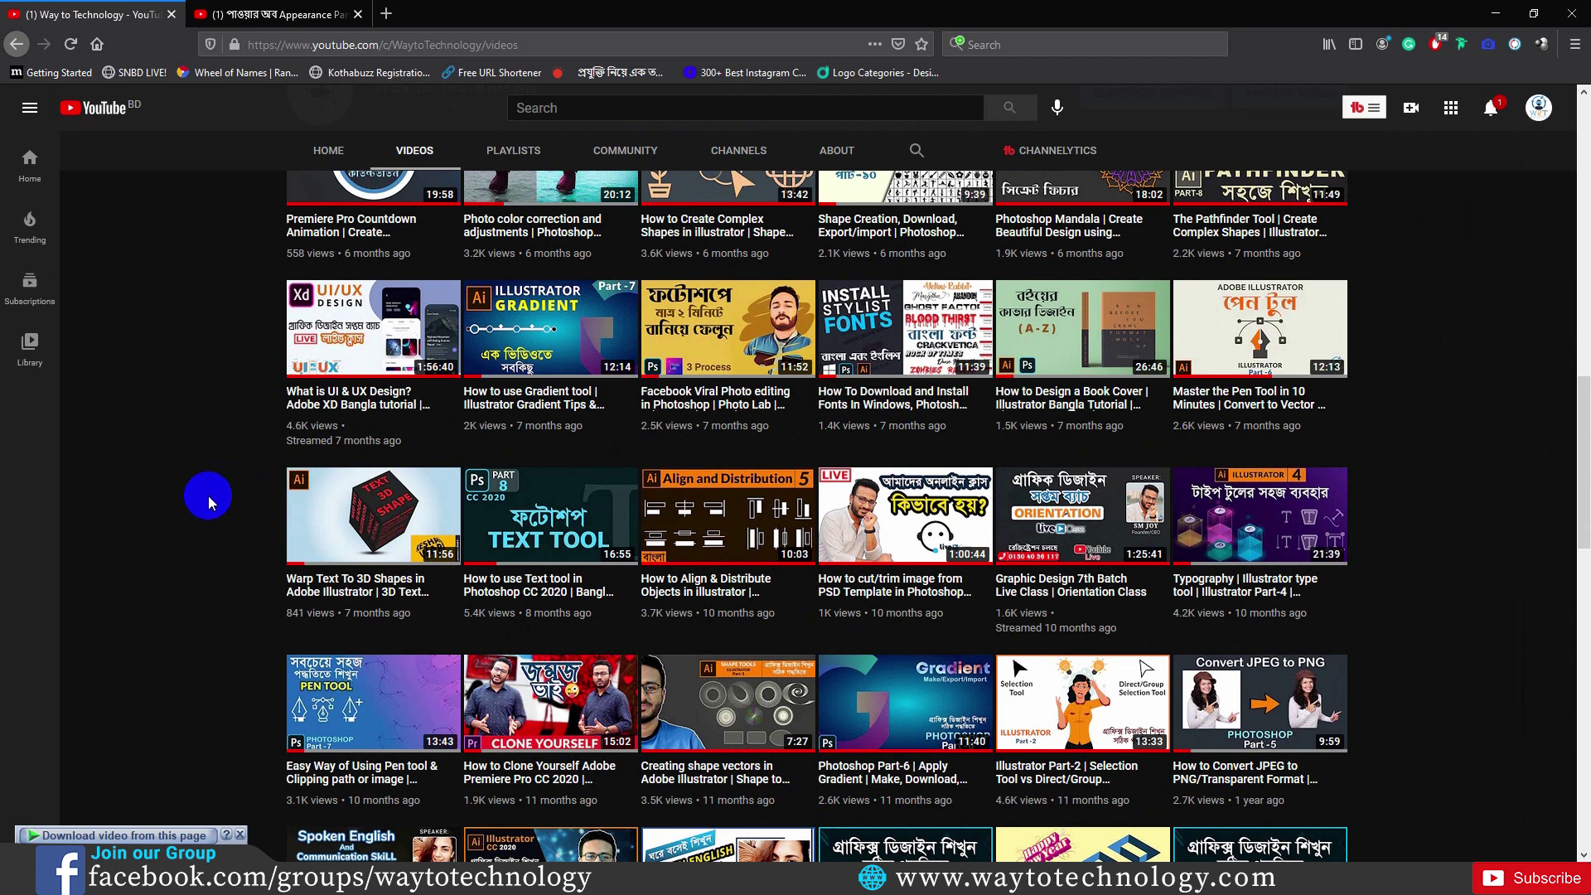
scroll(209, 497, "down", 2)
scroll(216, 497, "down", 1)
scroll(216, 497, "down", 3)
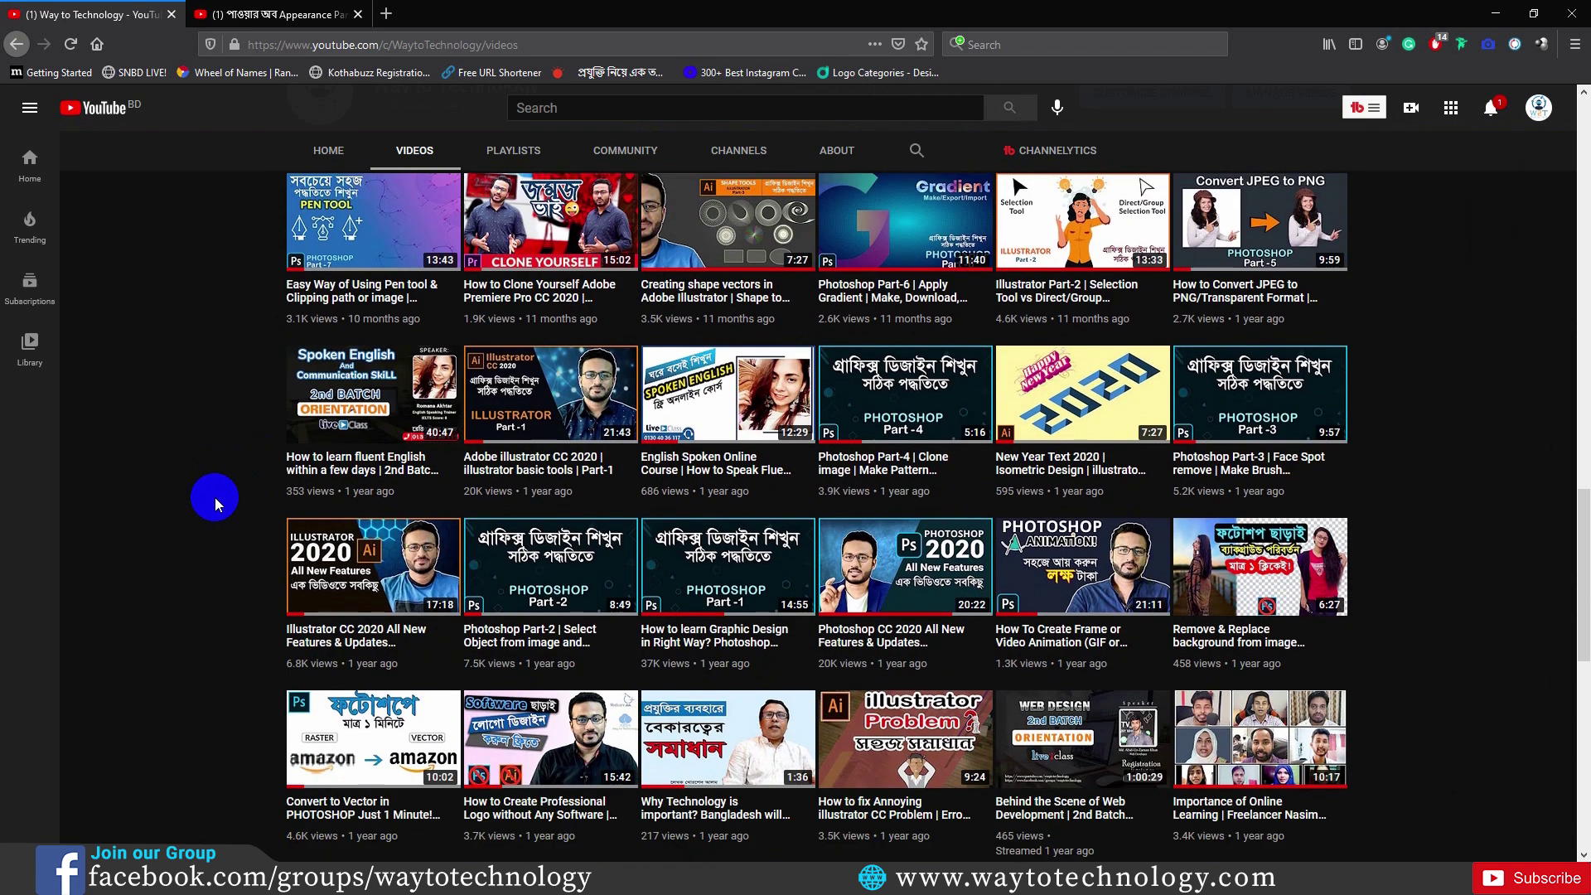
scroll(216, 497, "down", 1)
scroll(216, 504, "down", 2)
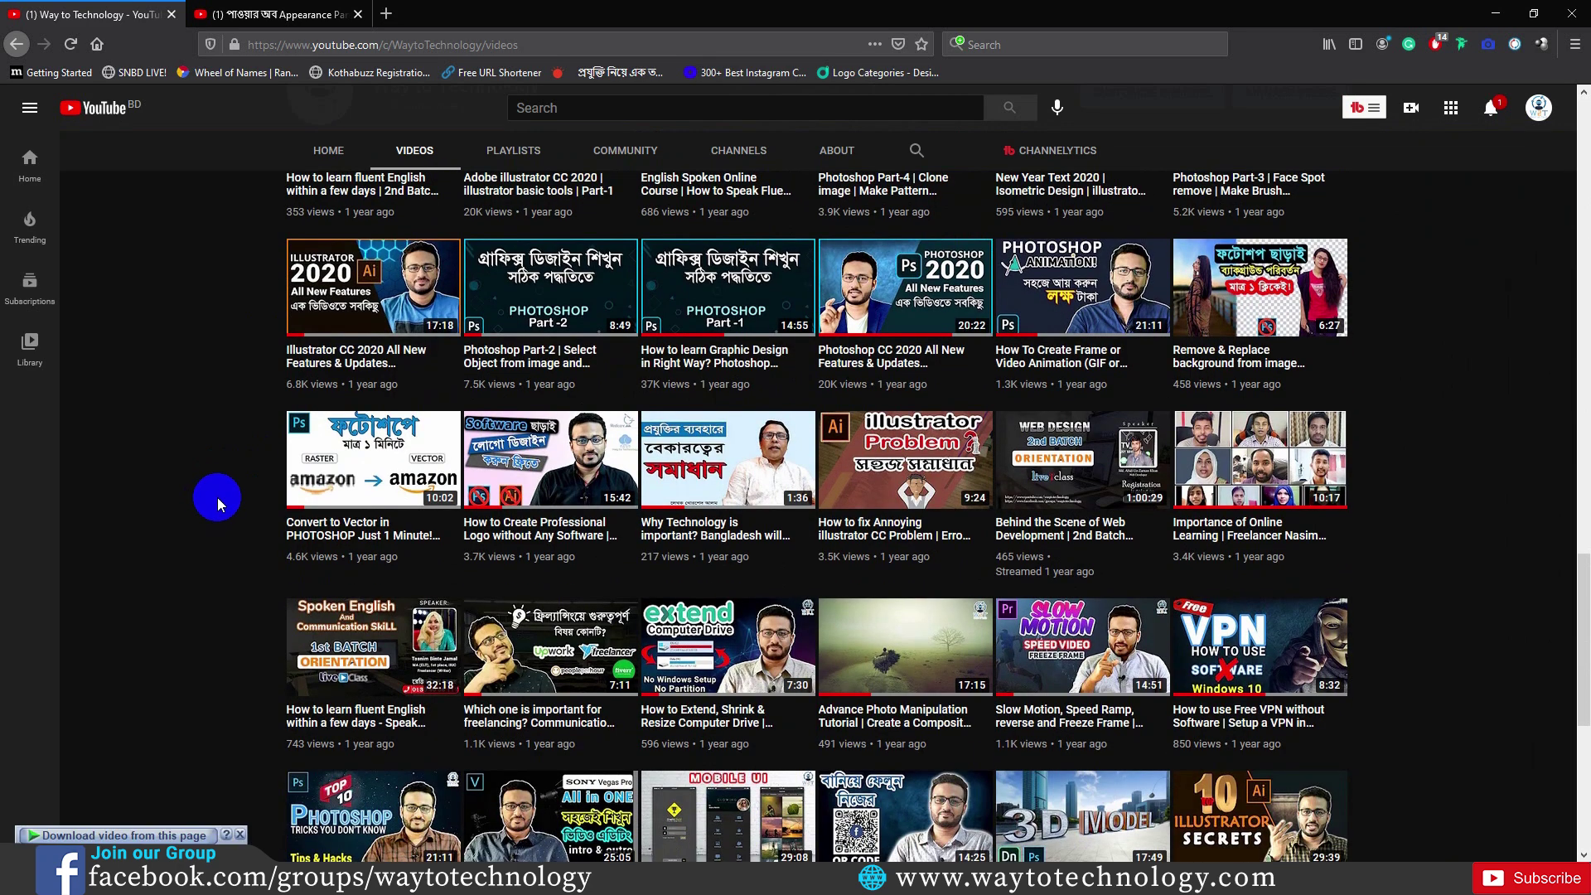
scroll(219, 503, "down", 2)
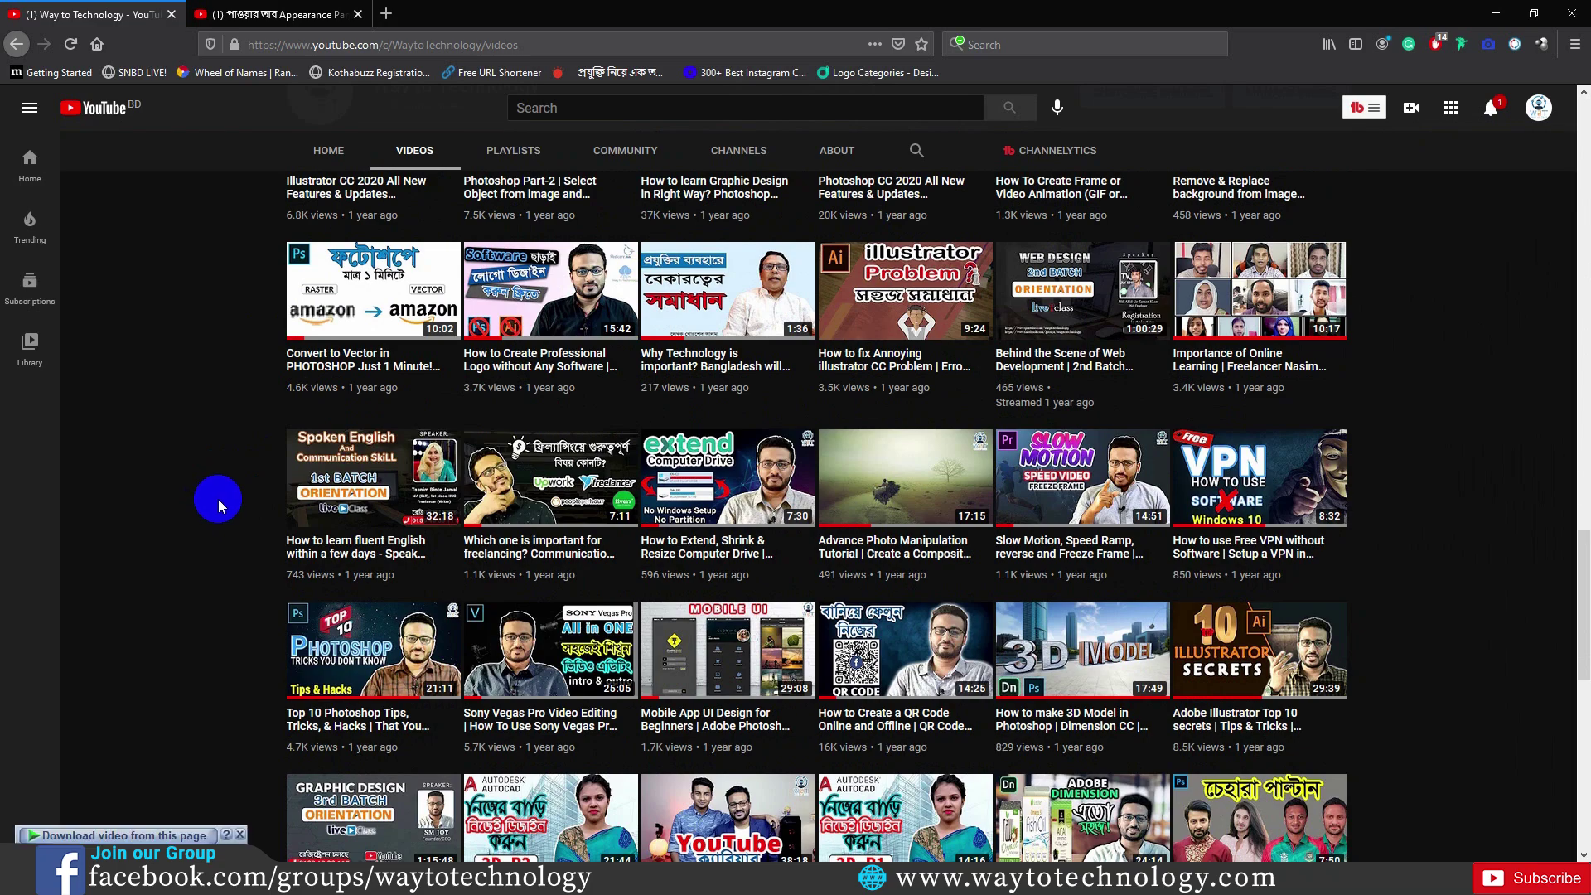
scroll(221, 505, "down", 1)
scroll(217, 499, "up", 2)
scroll(212, 496, "up", 6)
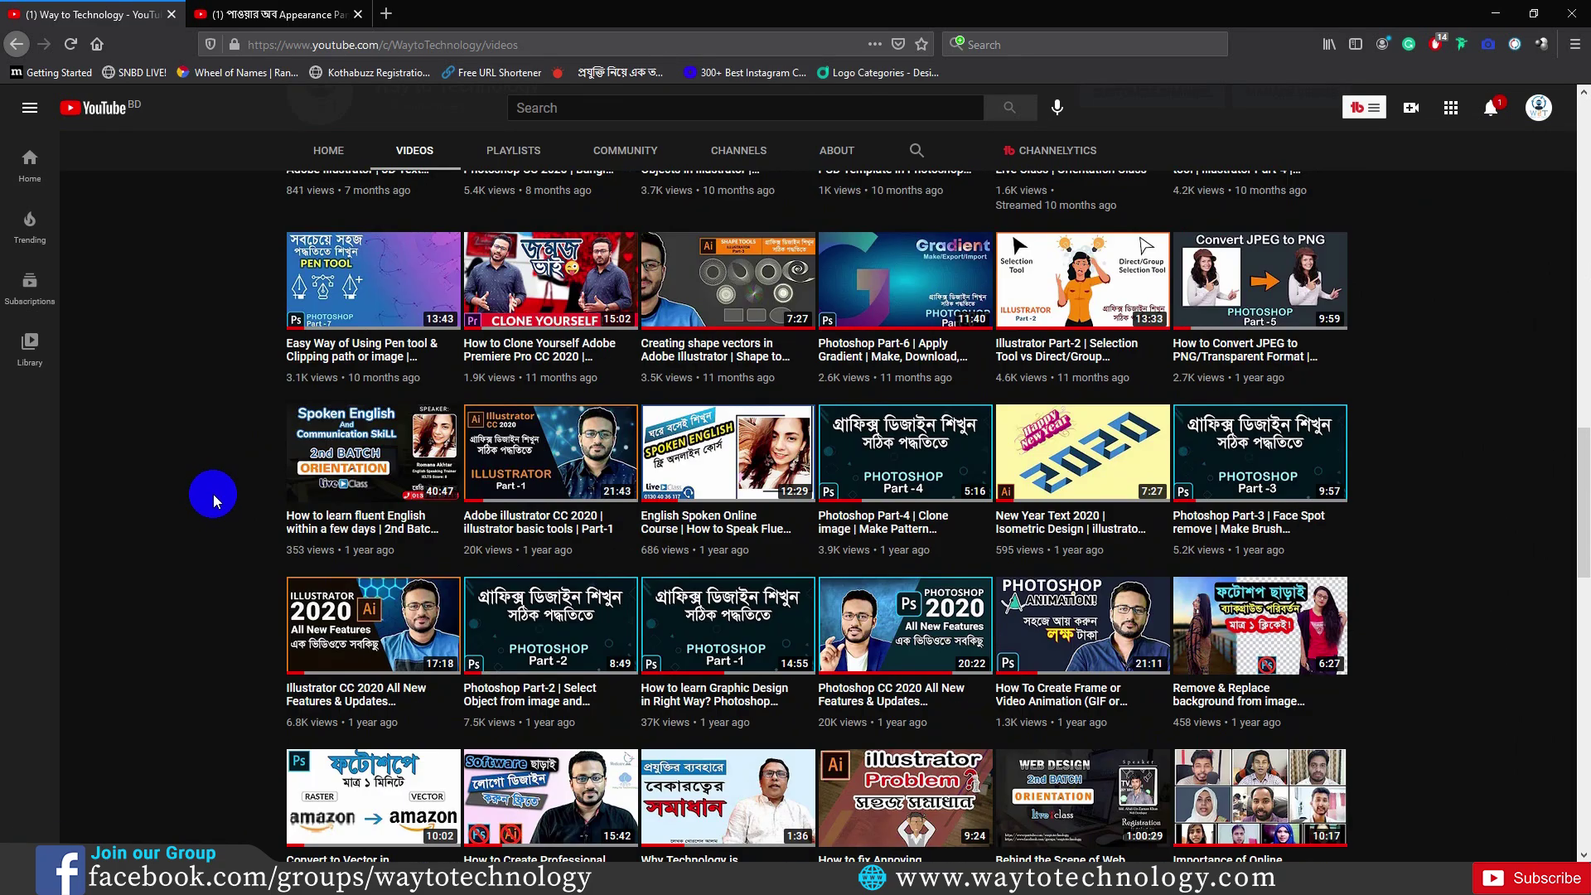
scroll(212, 494, "up", 5)
scroll(212, 494, "up", 5)
scroll(212, 495, "up", 5)
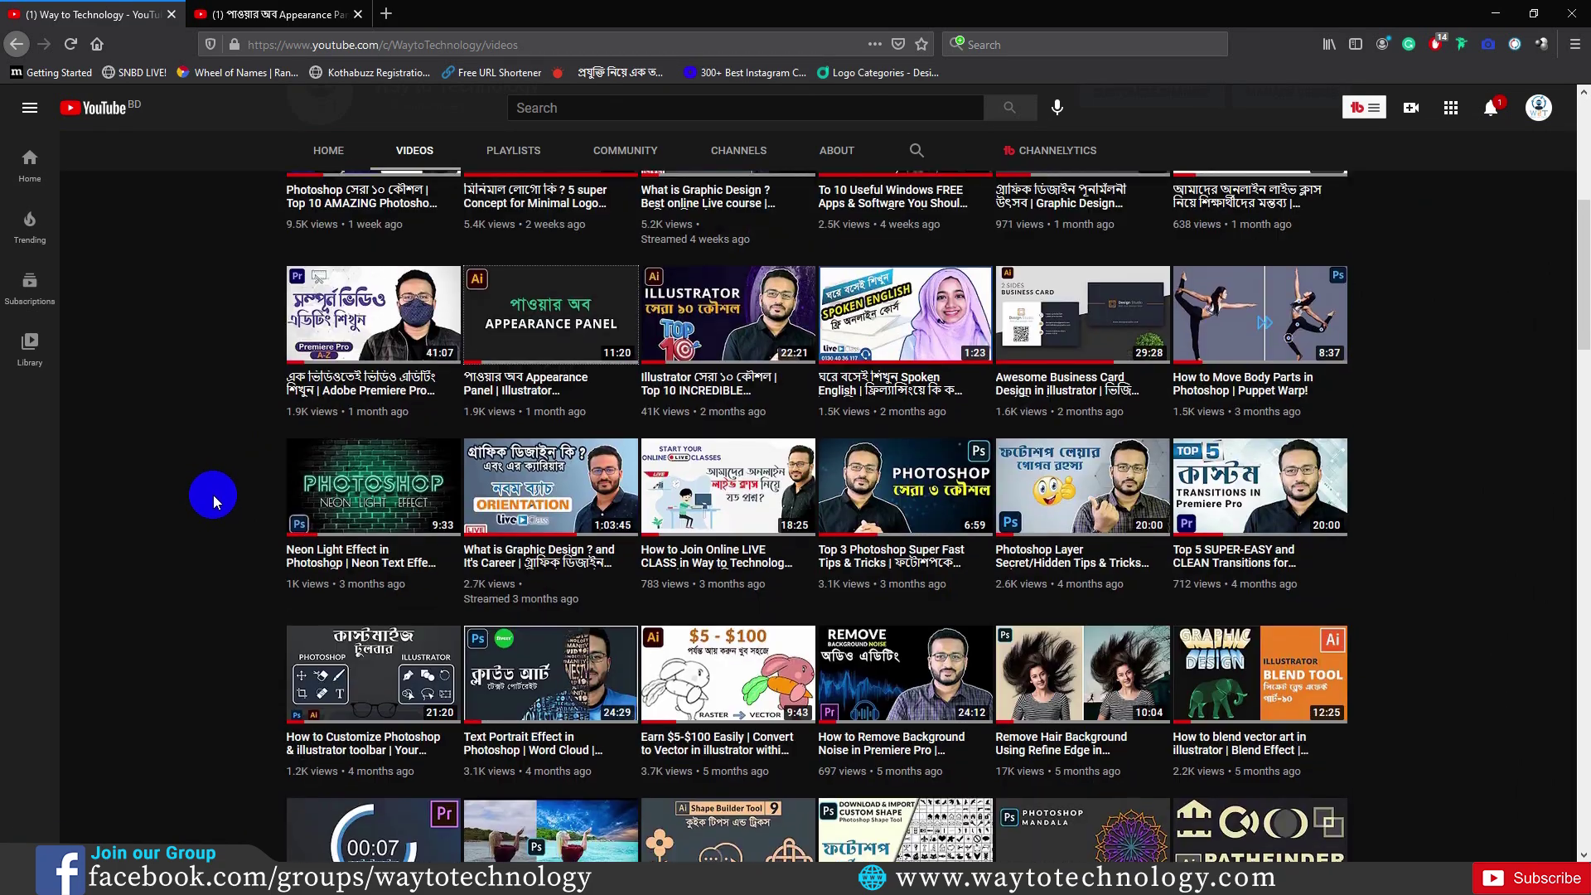
scroll(212, 495, "up", 4)
scroll(212, 495, "up", 2)
scroll(212, 495, "up", 1)
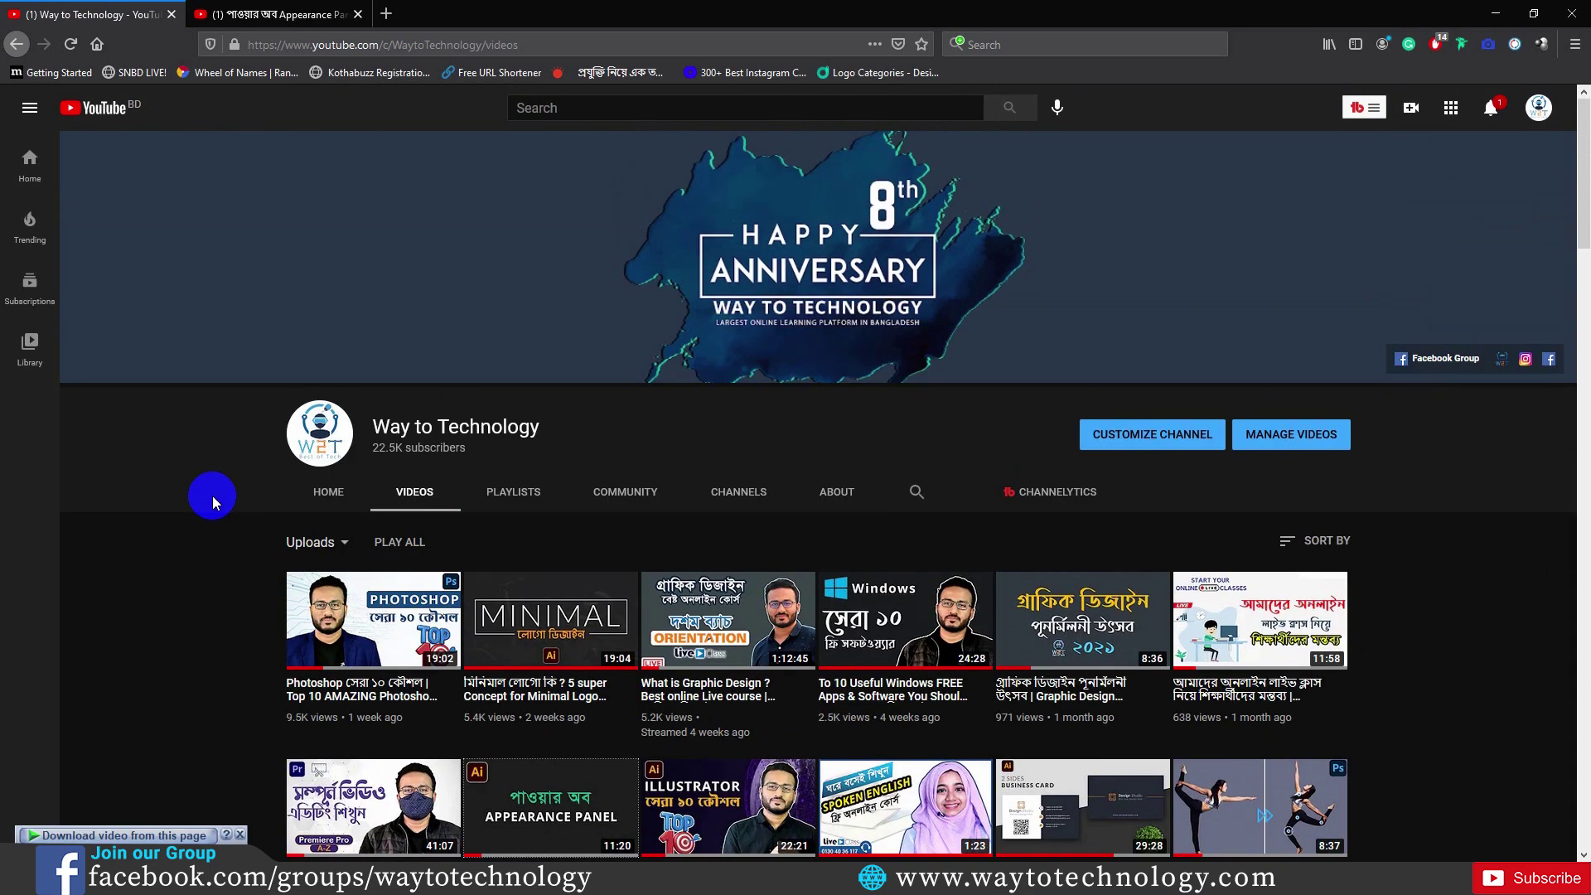